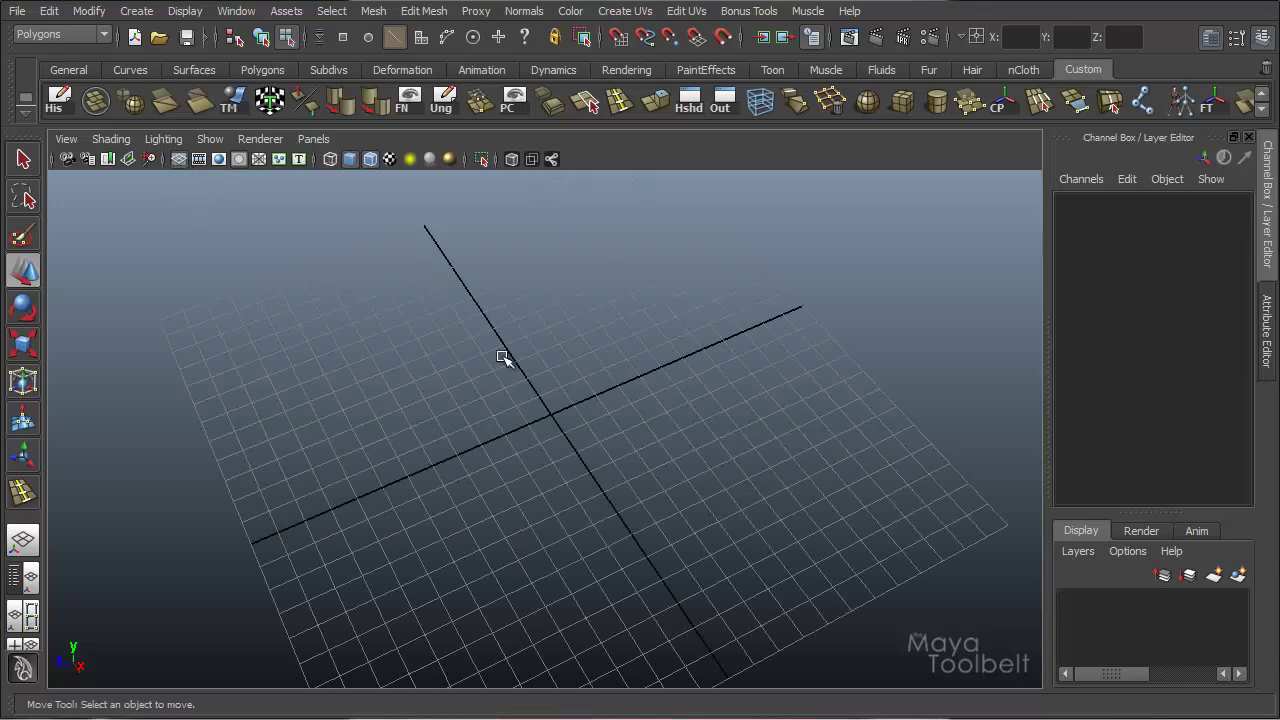
pyautogui.keyDown('alt'); pyautogui.moveTo(503, 354); pyautogui.dragTo(597, 362); pyautogui.keyUp('alt')
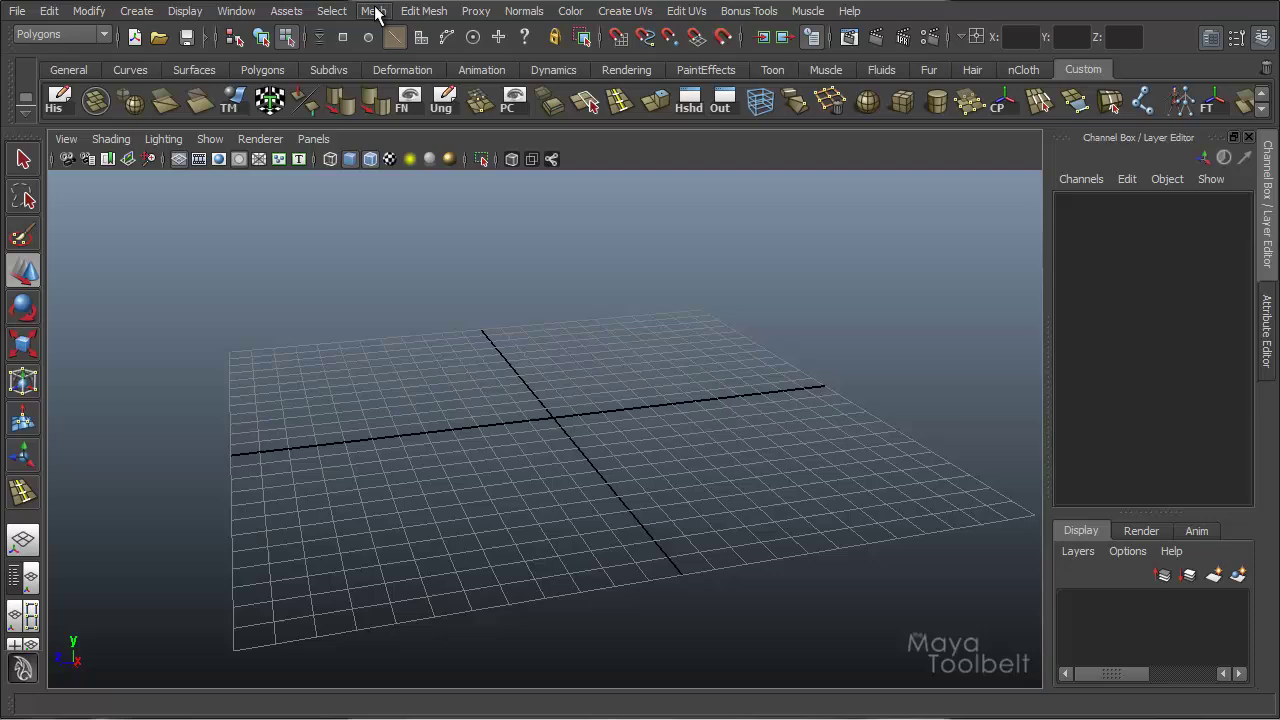
pyautogui.click(432, 10)
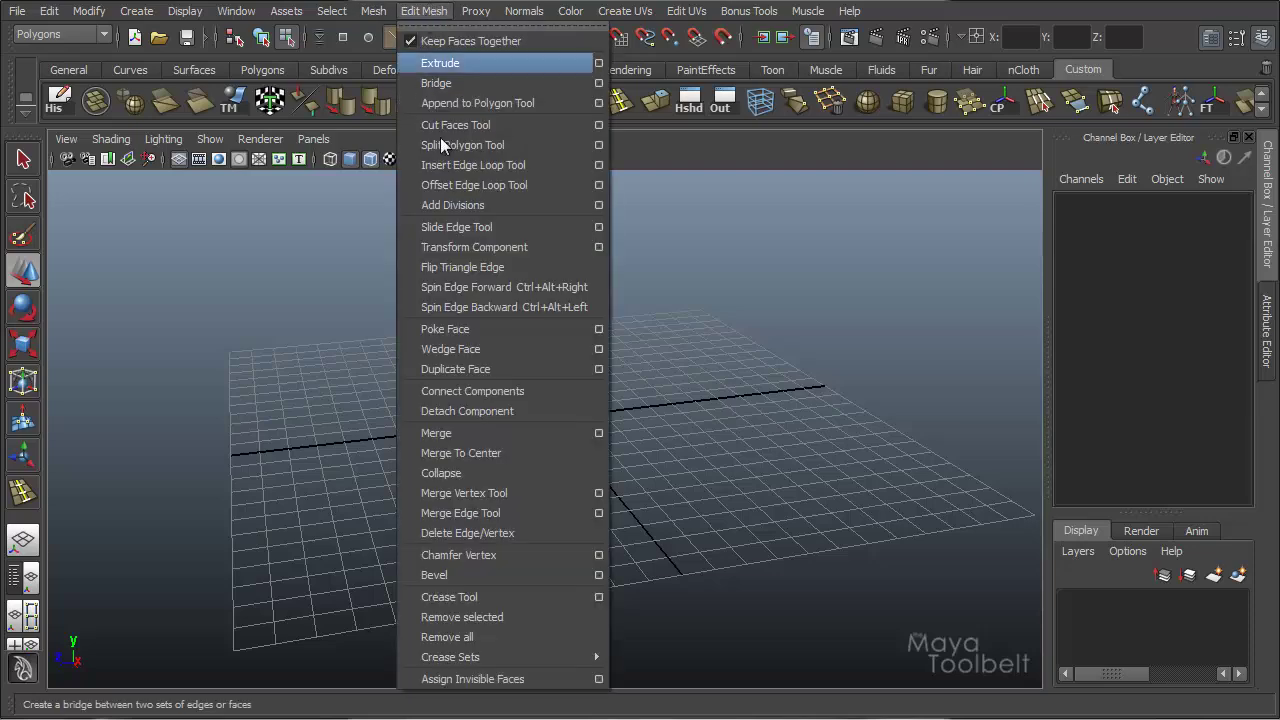
pyautogui.click(424, 14)
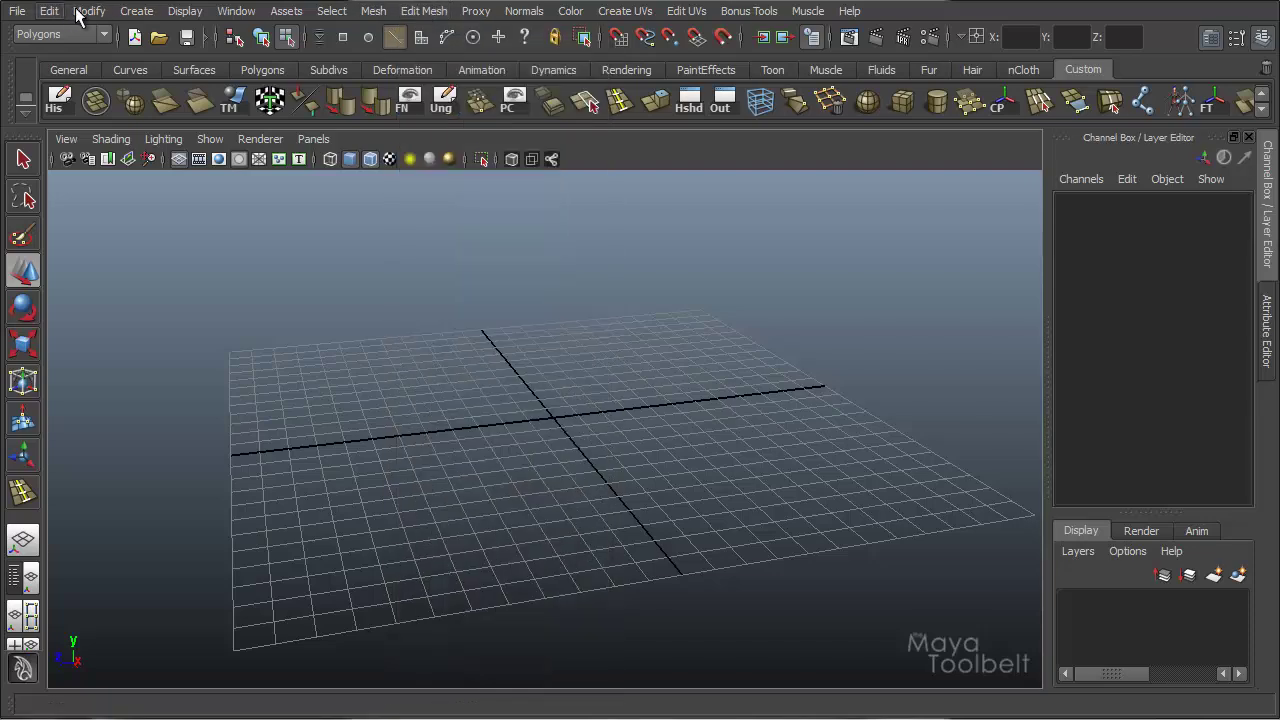
# Step: Create a polygon plane about 26 units wide and high on the ground grid and activate the Move Tool
pyautogui.click(134, 11)
pyautogui.moveTo(240, 64)
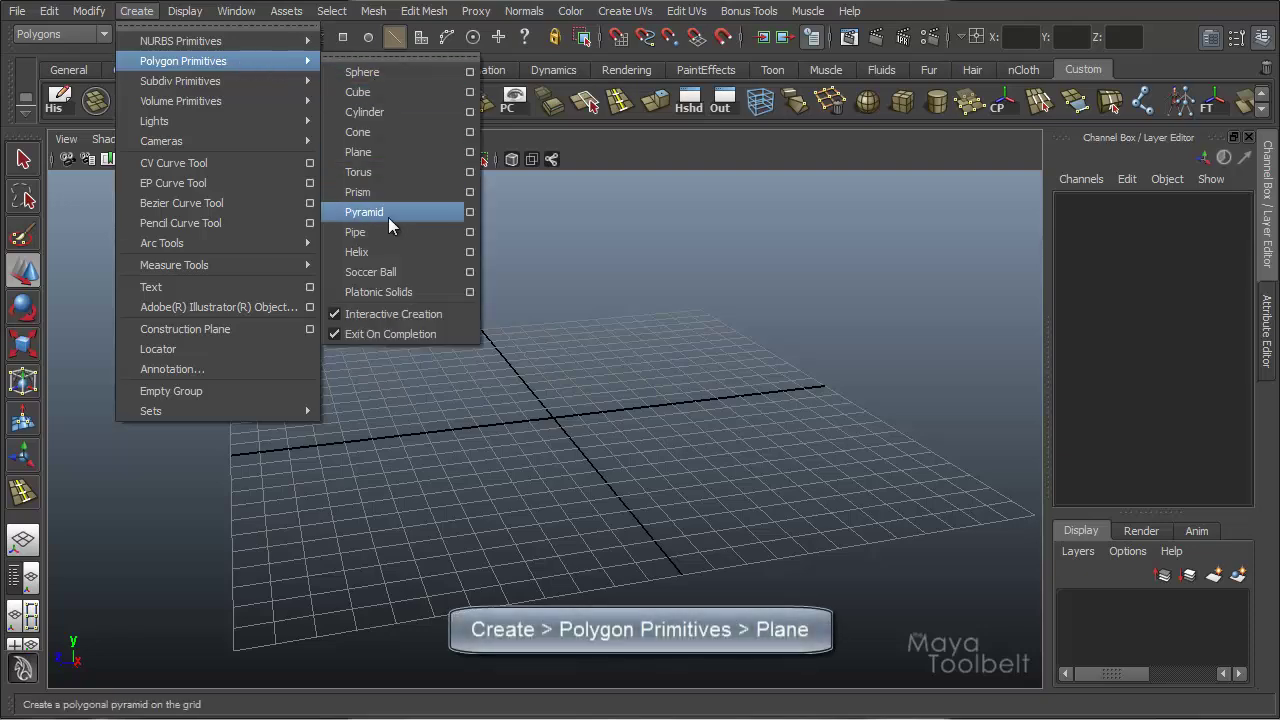
pyautogui.click(388, 153)
pyautogui.keyDown('alt'); pyautogui.moveTo(626, 473); pyautogui.dragTo(634, 451); pyautogui.keyUp('alt')
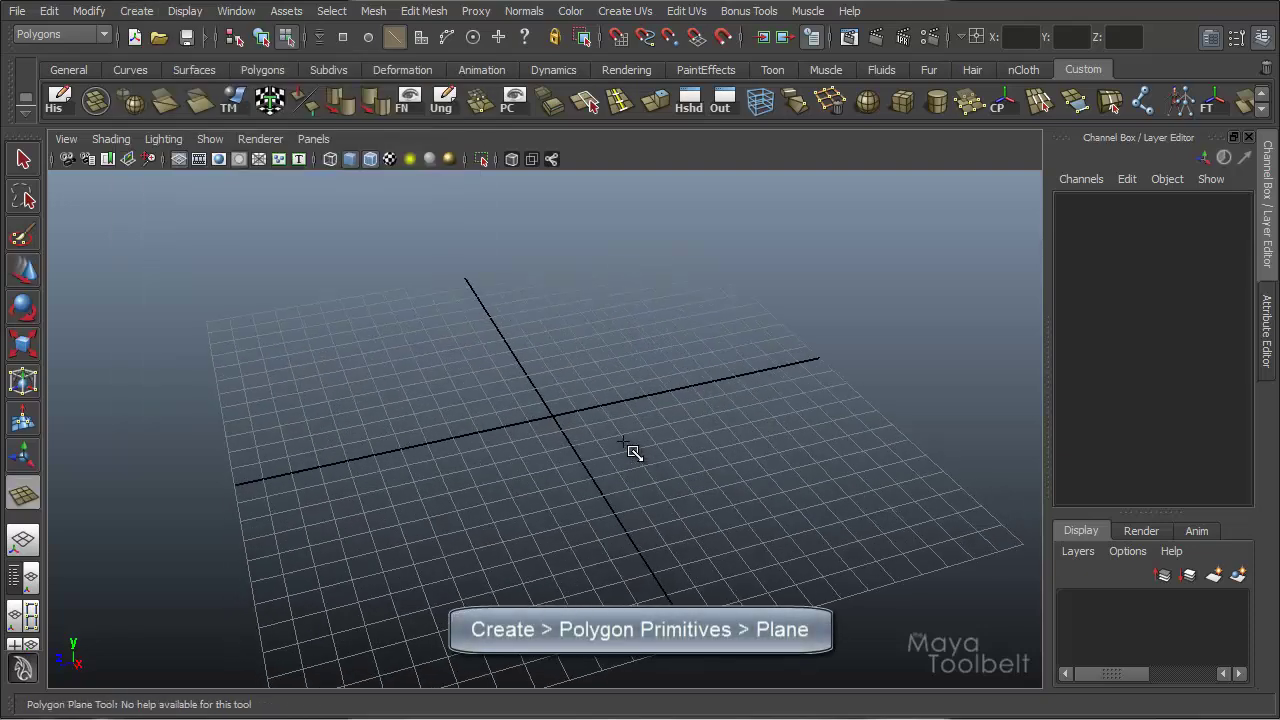
pyautogui.moveTo(466, 414); pyautogui.dragTo(706, 543)
pyautogui.press('w')
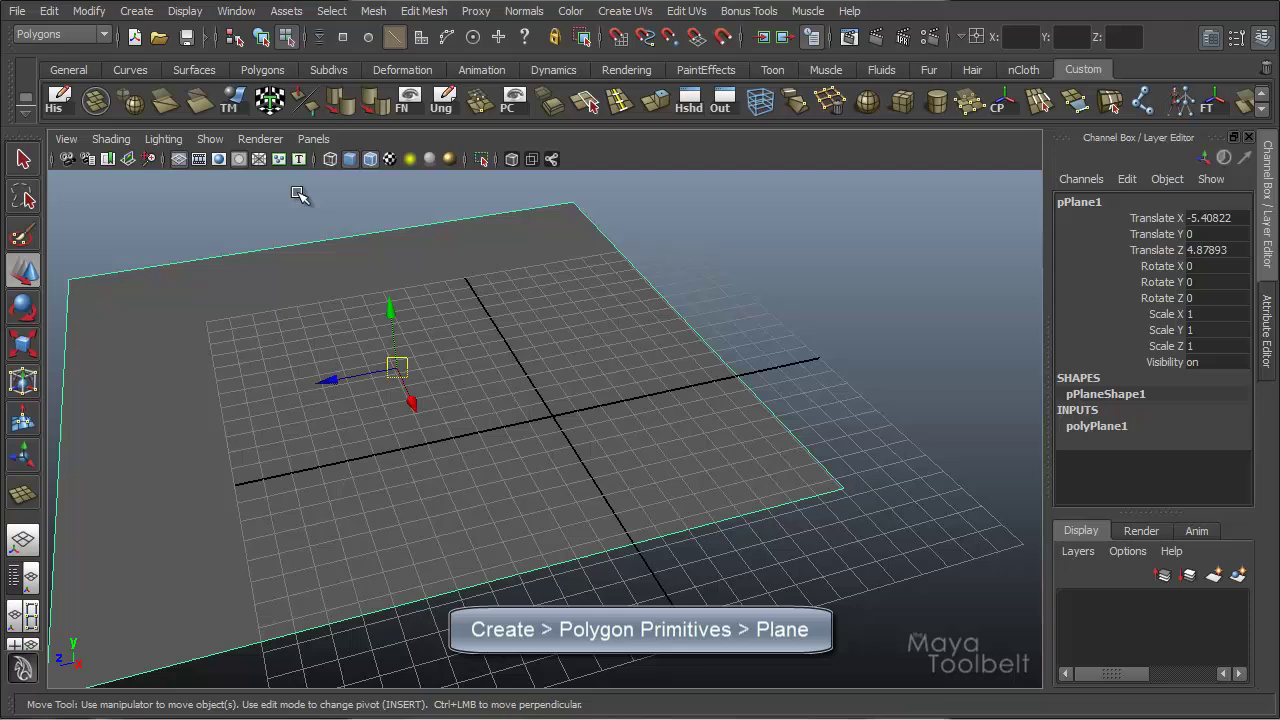
# Step: Hide the grid and move the plane to about -2.58 in X and -0.86 in Z
pyautogui.click(180, 159)
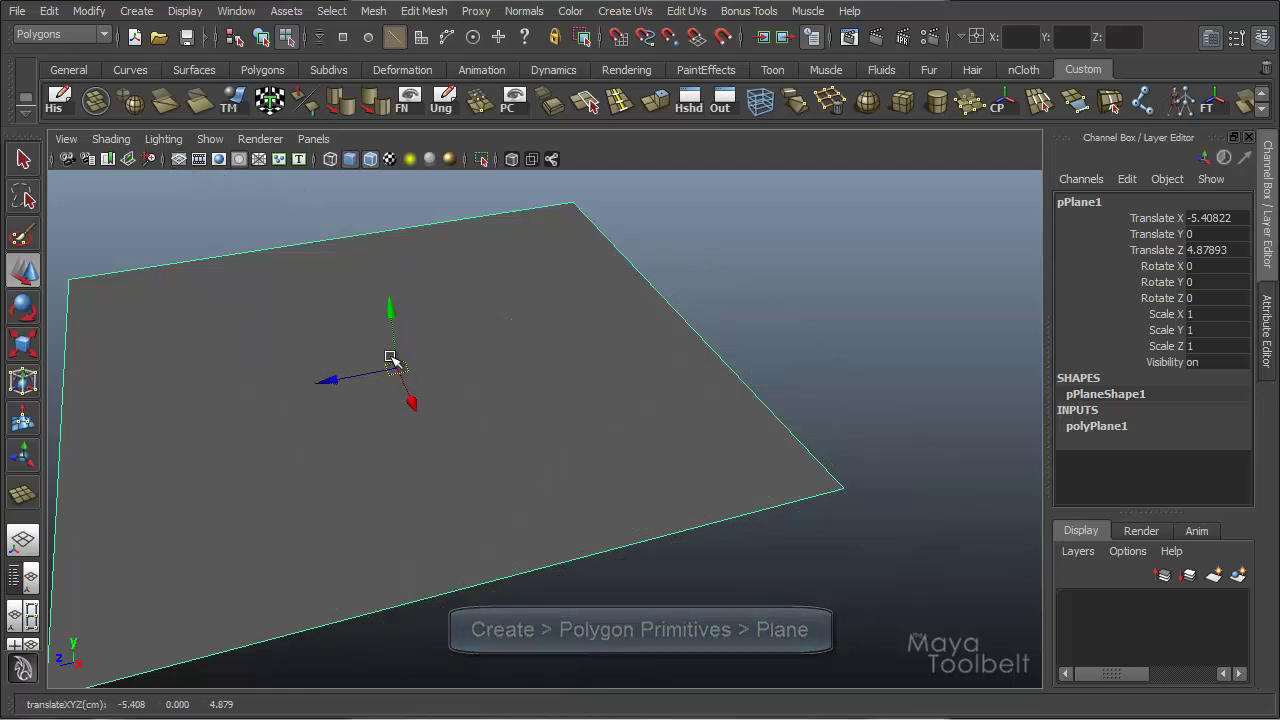
pyautogui.moveTo(391, 360); pyautogui.dragTo(551, 377)
pyautogui.keyDown('alt'); pyautogui.moveTo(640, 400); pyautogui.dragTo(623, 329, button='right'); pyautogui.keyUp('alt')
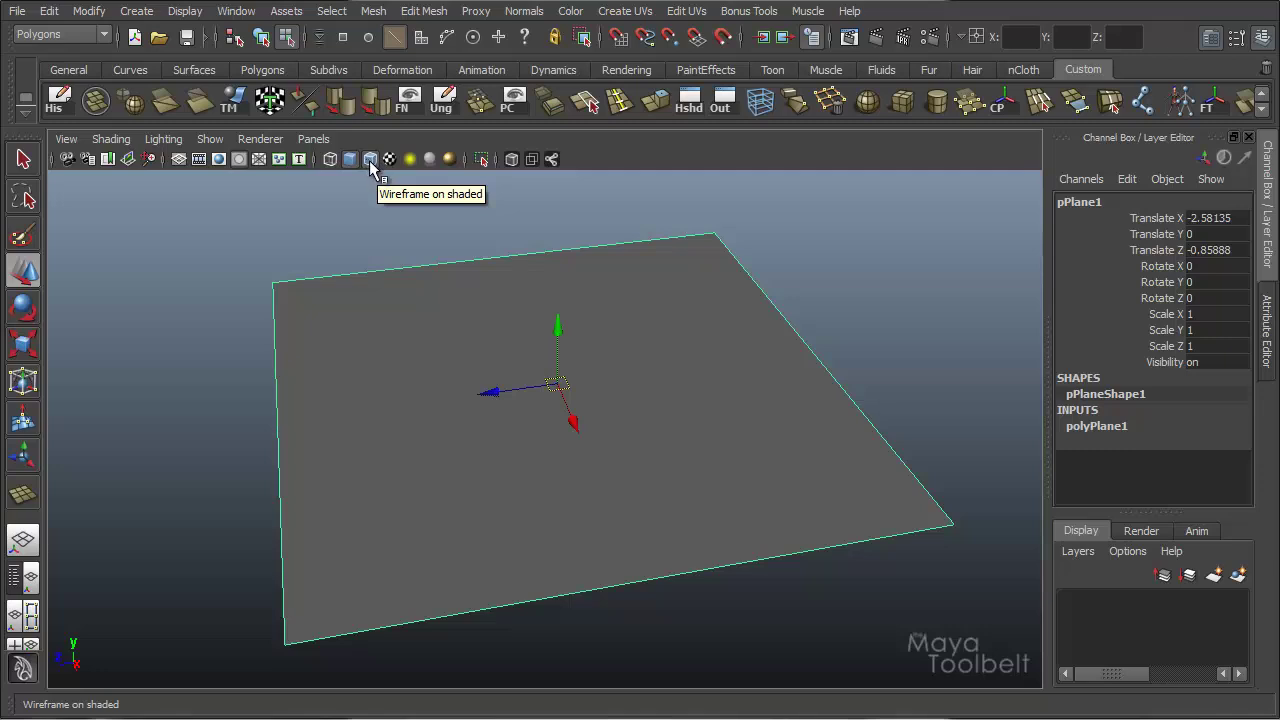
# Step: Set the plane's width and height subdivisions to 3 each, then deselect it
pyautogui.click(1126, 432)
pyautogui.moveTo(1134, 452); pyautogui.dragTo(1137, 468)
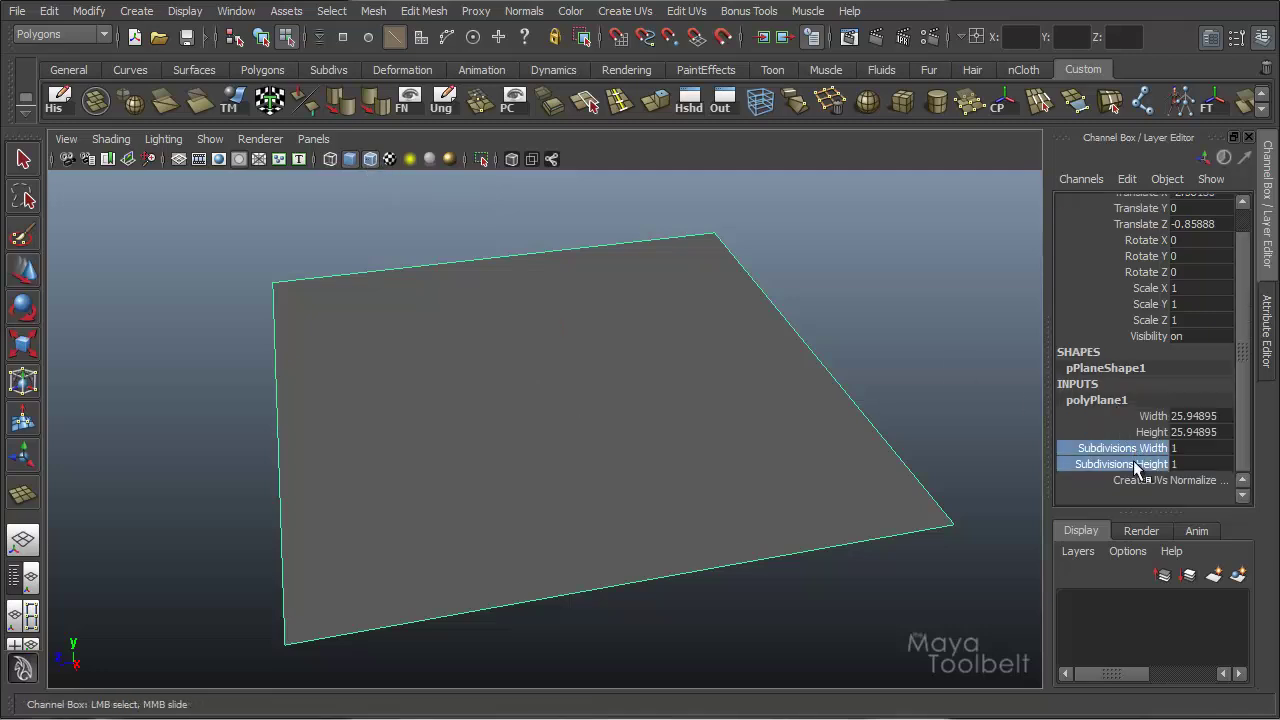
pyautogui.moveTo(814, 335); pyautogui.dragTo(837, 334, button='middle')
pyautogui.click(866, 291)
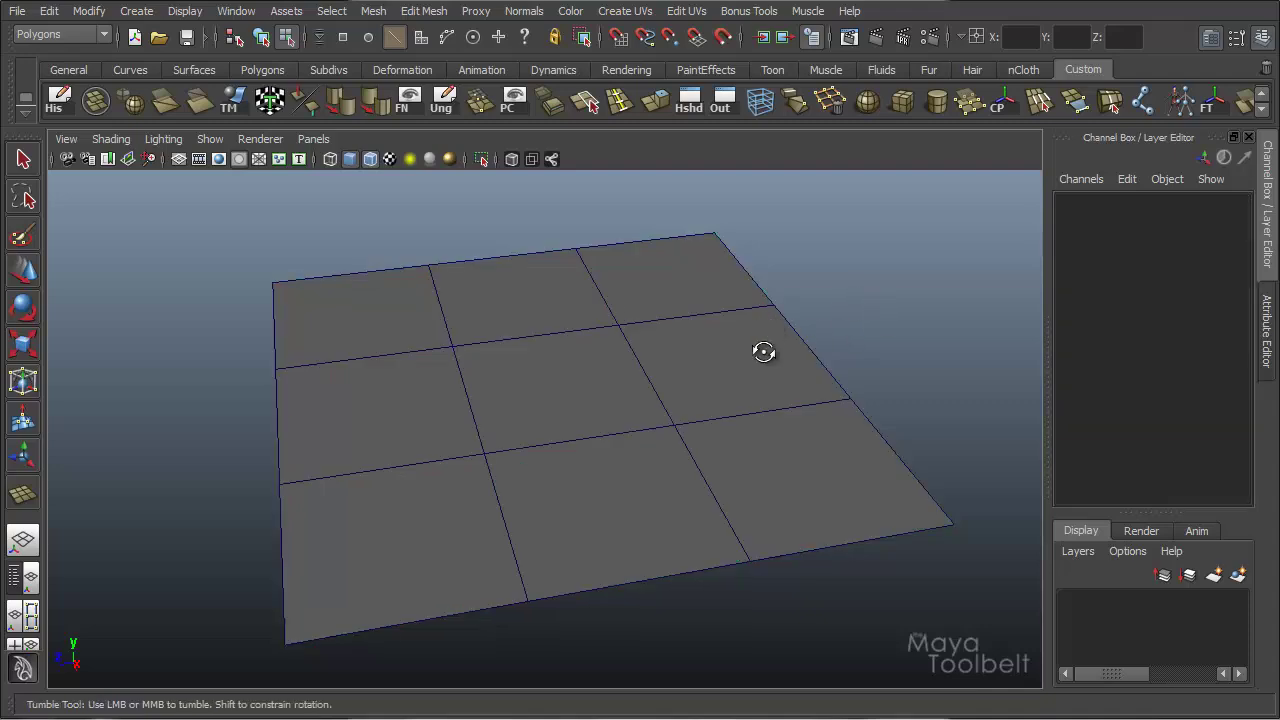
pyautogui.moveTo(763, 351); pyautogui.dragTo(723, 343)
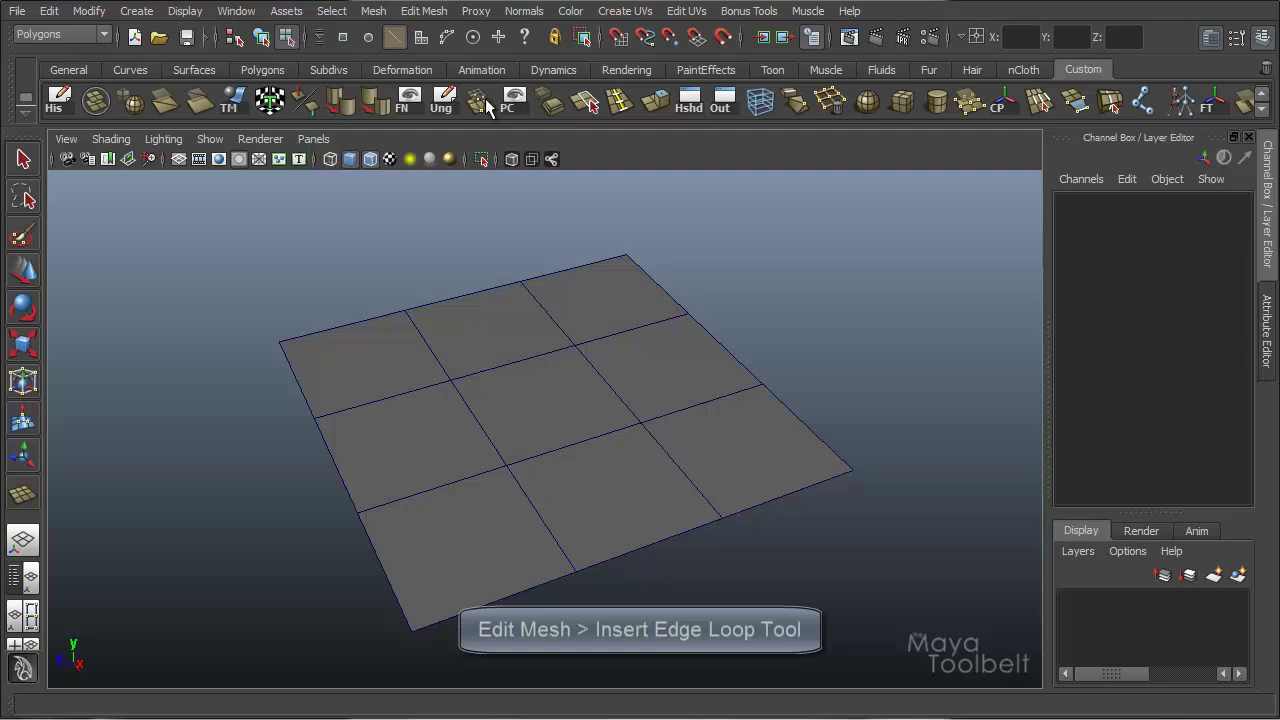
# Step: Activate the Insert Edge Loop Tool and select the plane as the mesh to split
pyautogui.click(424, 11)
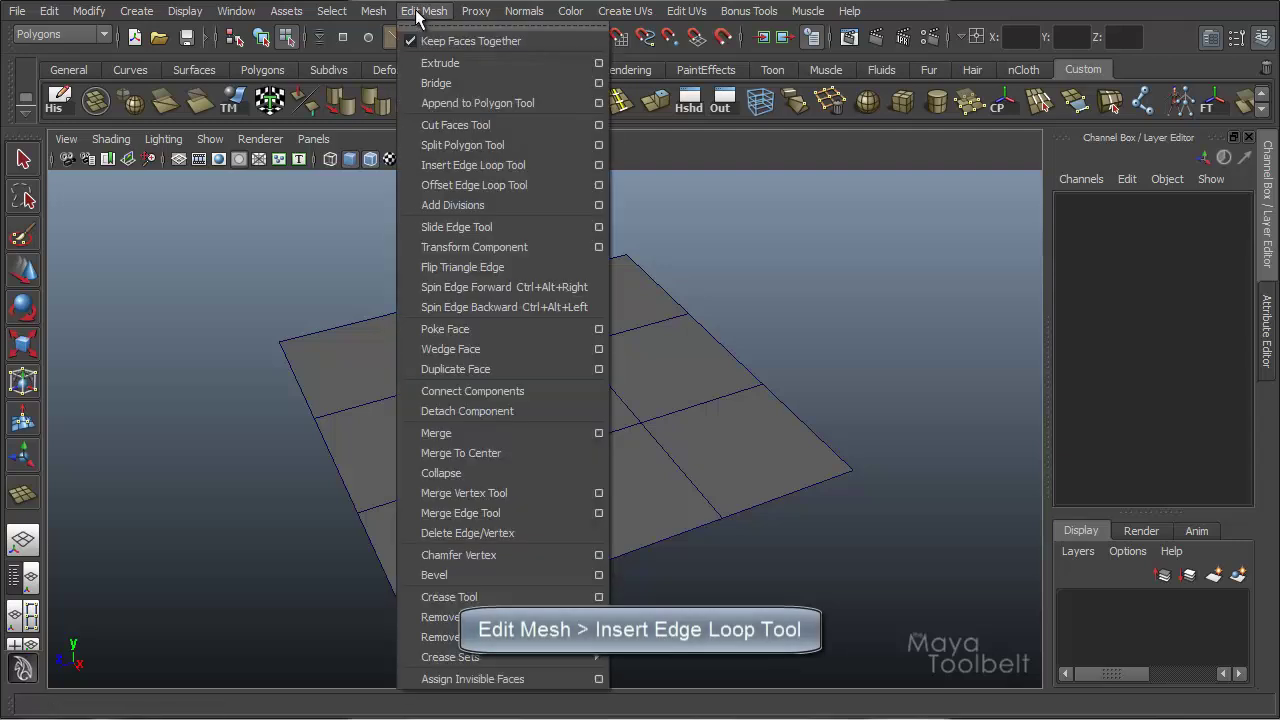
pyautogui.click(499, 167)
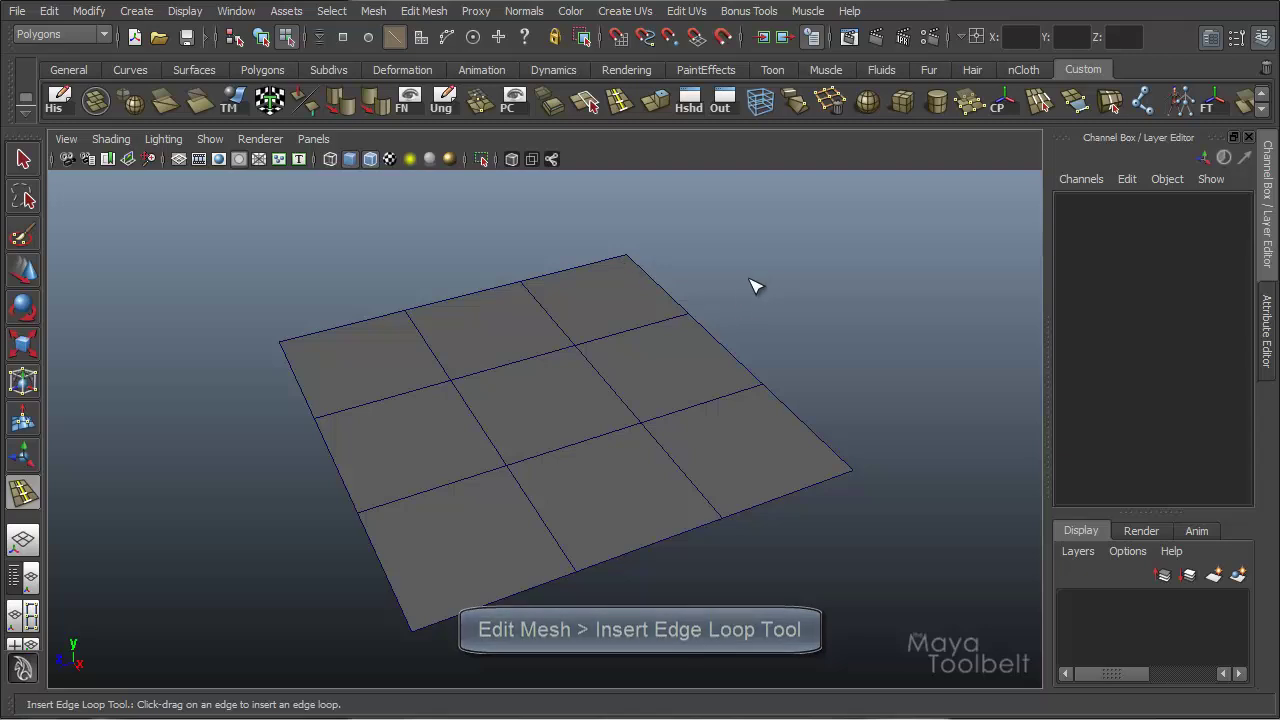
pyautogui.keyDown('alt'); pyautogui.moveTo(689, 349); pyautogui.dragTo(640, 372); pyautogui.keyUp('alt')
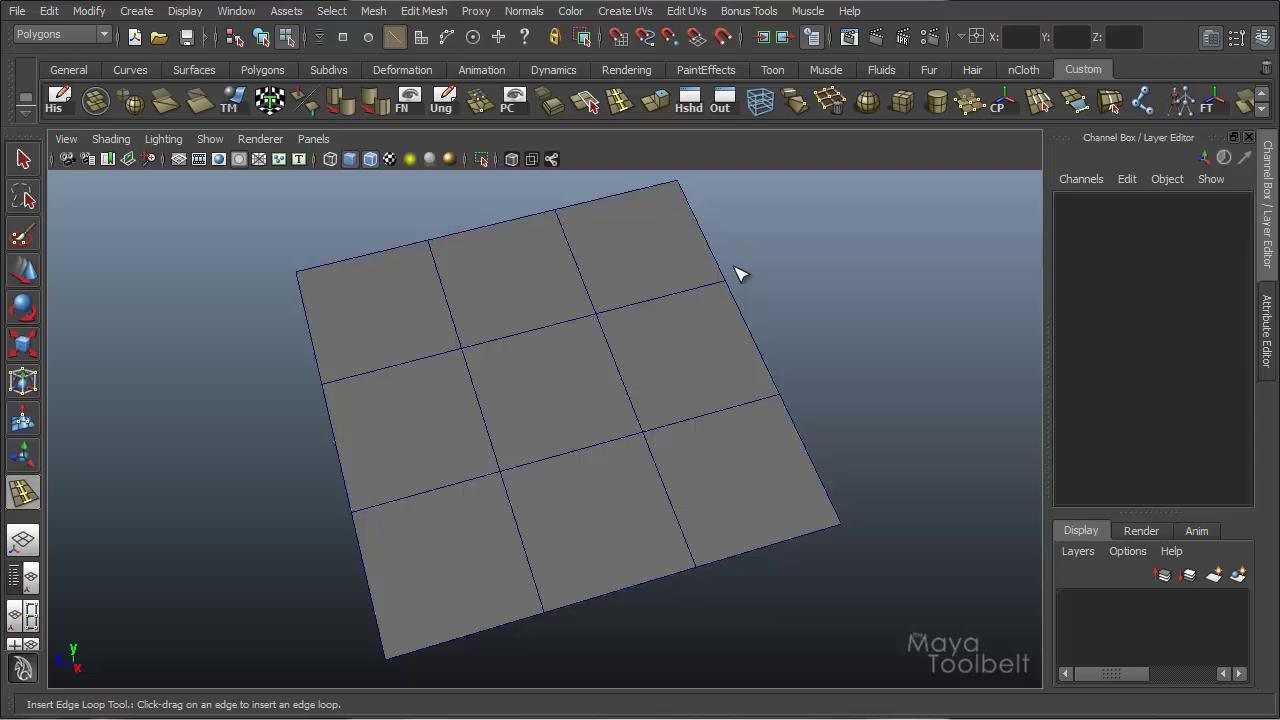
pyautogui.click(646, 309)
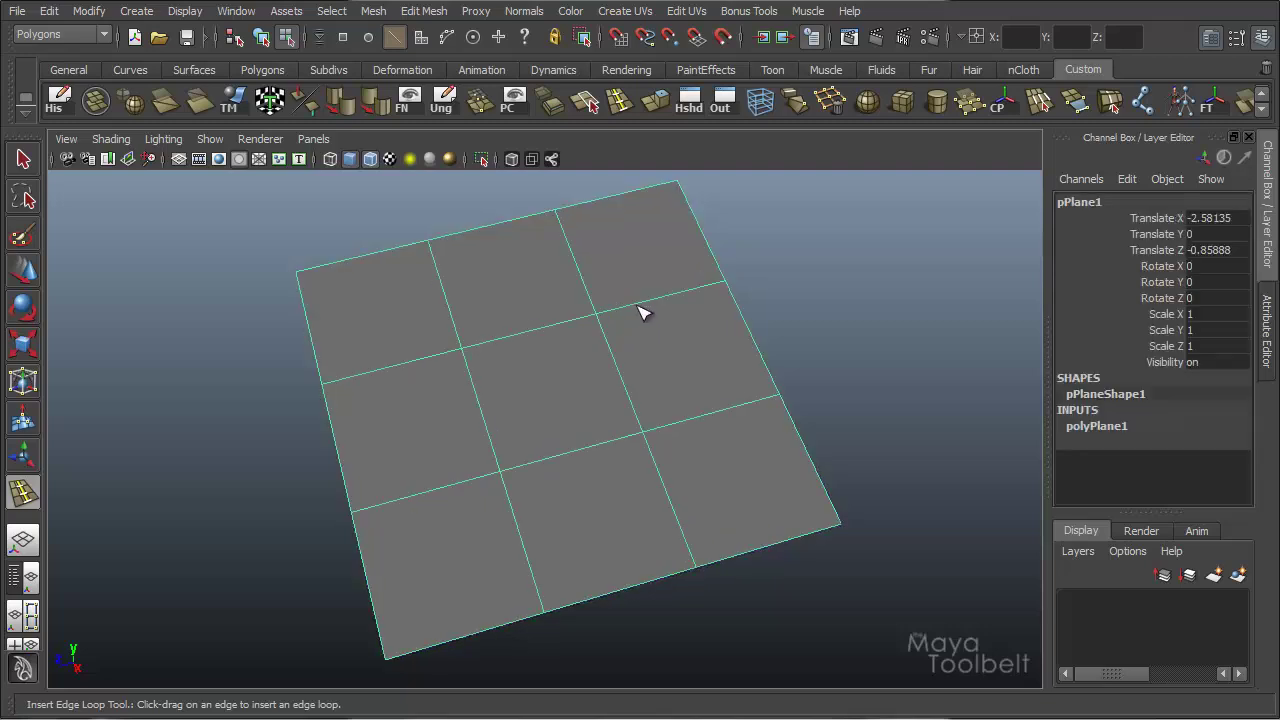
# Step: Insert ten trial edge loops into the plane, three across its far row and seven running lengthwise through the middle and right columns
pyautogui.moveTo(646, 309)
pyautogui.mouseDown()
pyautogui.moveTo(686, 297)
pyautogui.moveTo(623, 310)
pyautogui.moveTo(700, 291)
pyautogui.moveTo(623, 320)
pyautogui.moveTo(717, 291)
pyautogui.moveTo(624, 302)
pyautogui.moveTo(692, 292)
pyautogui.moveTo(663, 304)
pyautogui.mouseUp()
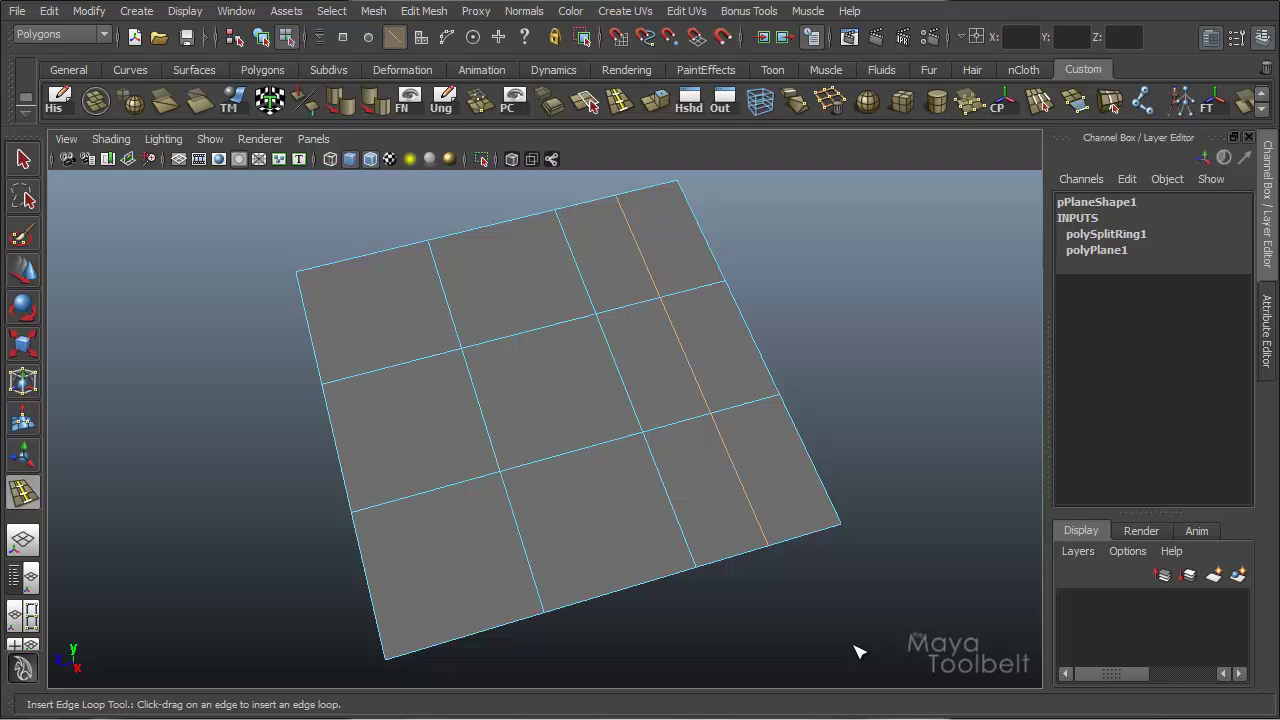
pyautogui.click(305, 300)
pyautogui.click(312, 337)
pyautogui.click(321, 362)
pyautogui.click(476, 294)
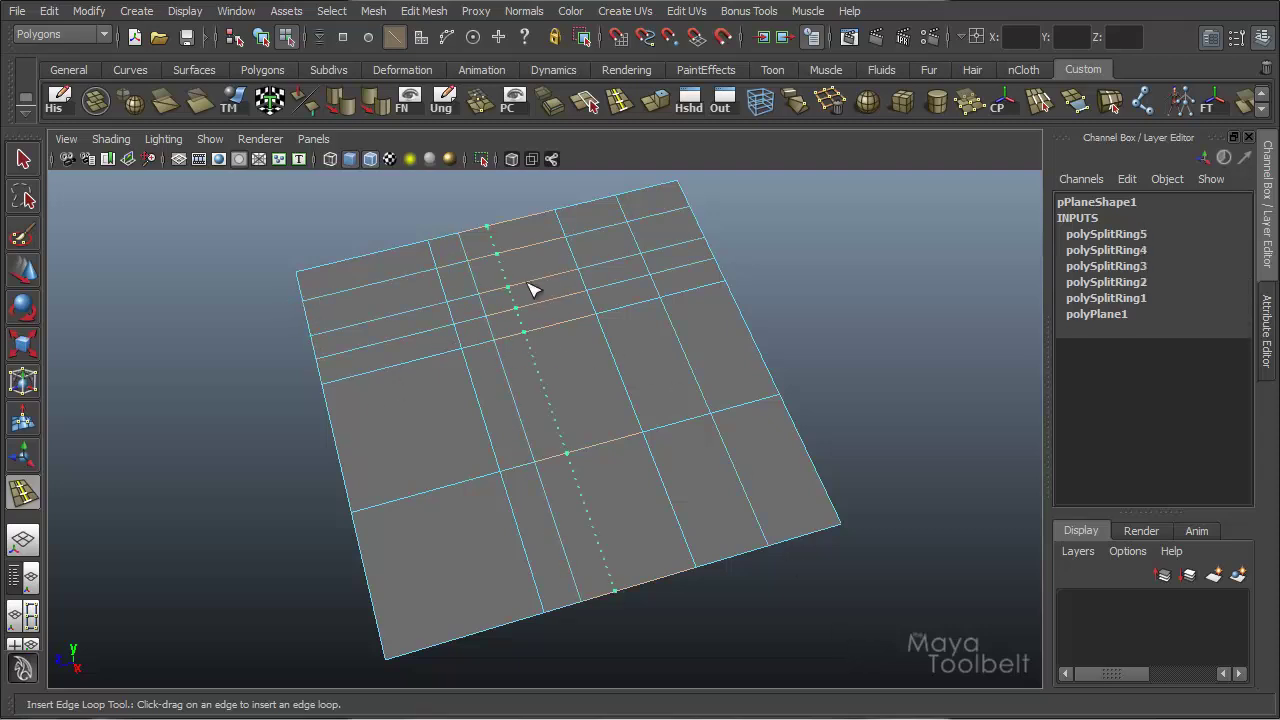
pyautogui.click(510, 285)
pyautogui.click(550, 275)
pyautogui.click(561, 272)
pyautogui.click(596, 264)
pyautogui.click(670, 258)
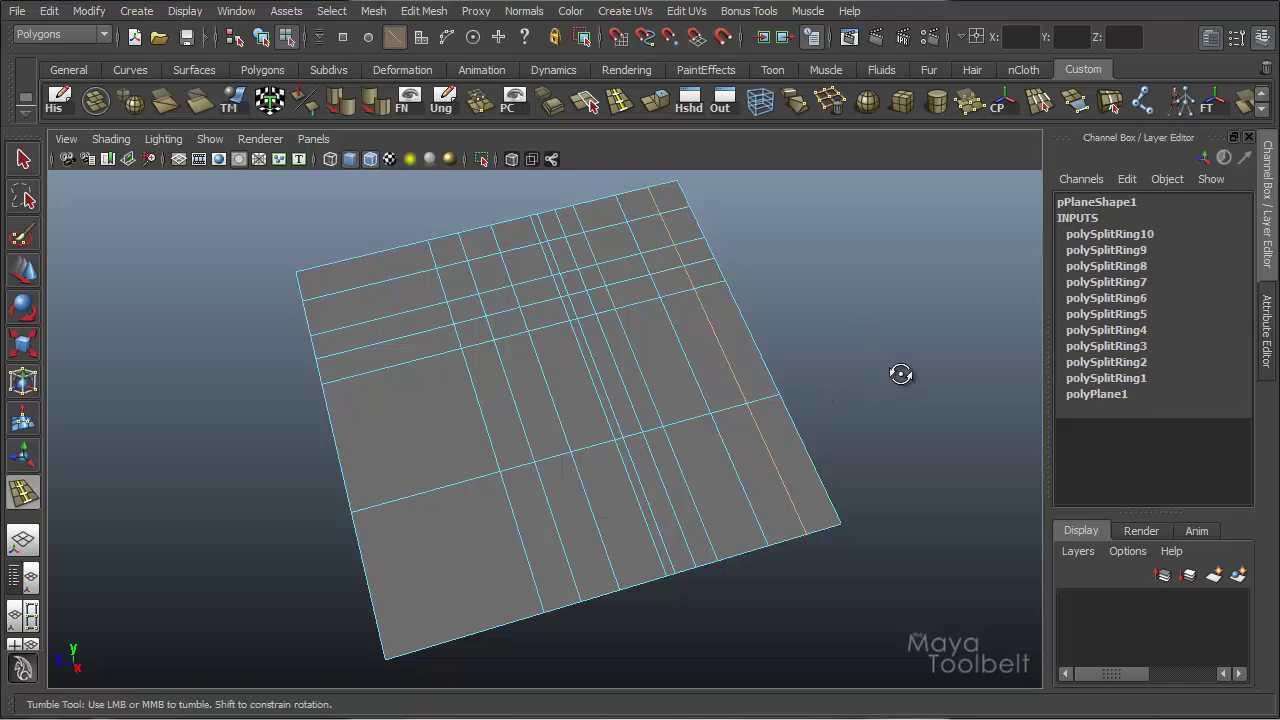
pyautogui.keyDown('alt'); pyautogui.moveTo(900, 371); pyautogui.dragTo(858, 340); pyautogui.keyUp('alt')
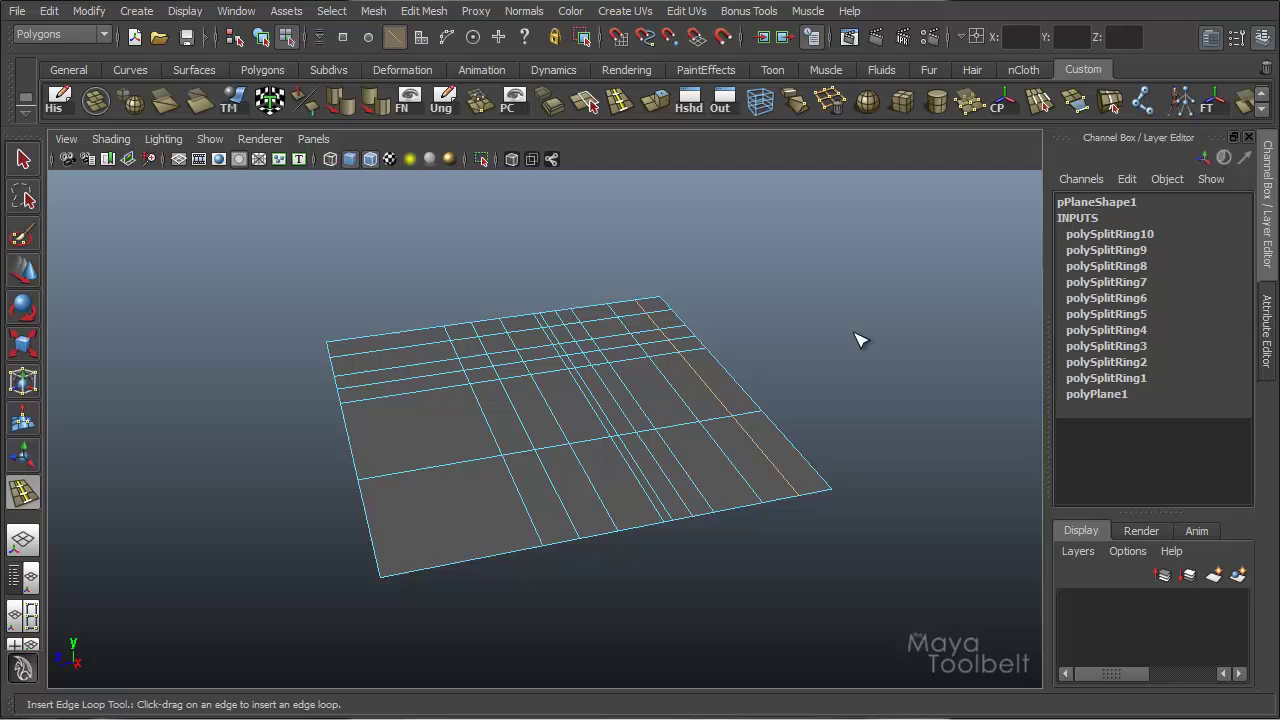
# Step: Undo all the trial edge loops, back to the three-by-three plane
pyautogui.hotkey('ctrl', 'z')
pyautogui.hotkey('ctrl', 'z')
pyautogui.hotkey('ctrl', 'z')
pyautogui.hotkey('ctrl', 'z')
pyautogui.hotkey('ctrl', 'z')
pyautogui.hotkey('ctrl', 'z')
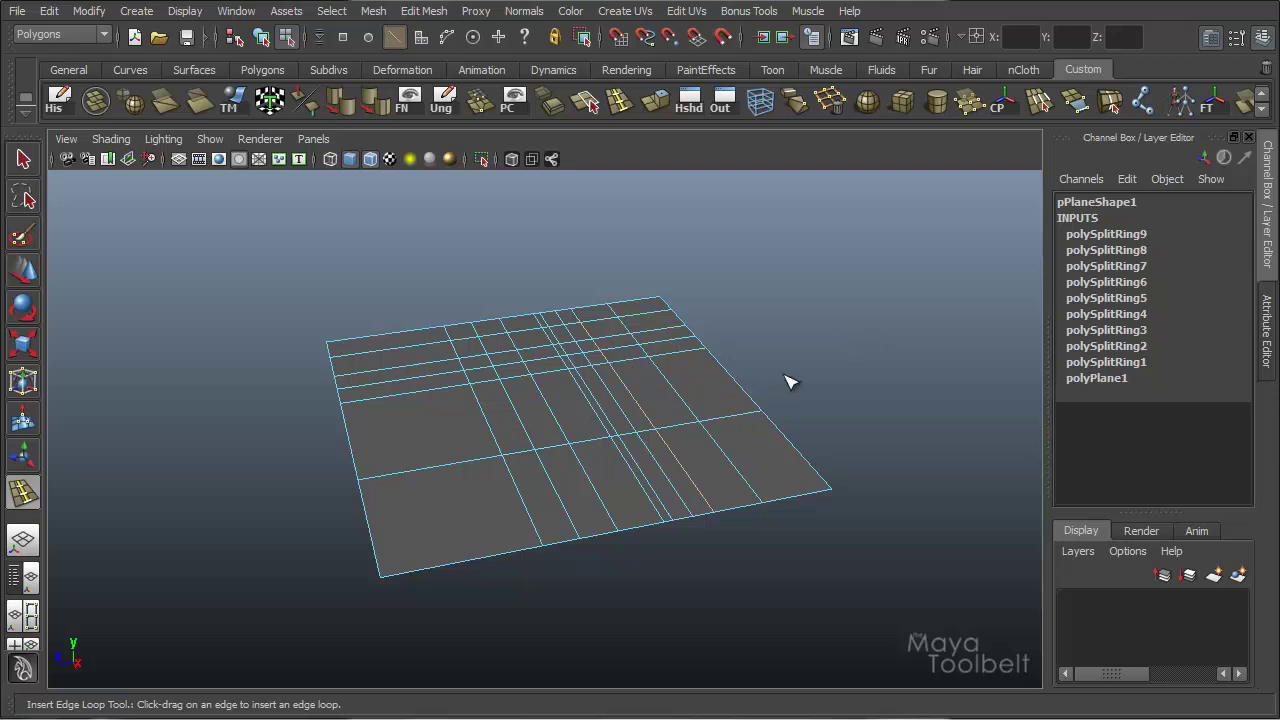
pyautogui.hotkey('ctrl', 'z')
pyautogui.hotkey('ctrl', 'z')
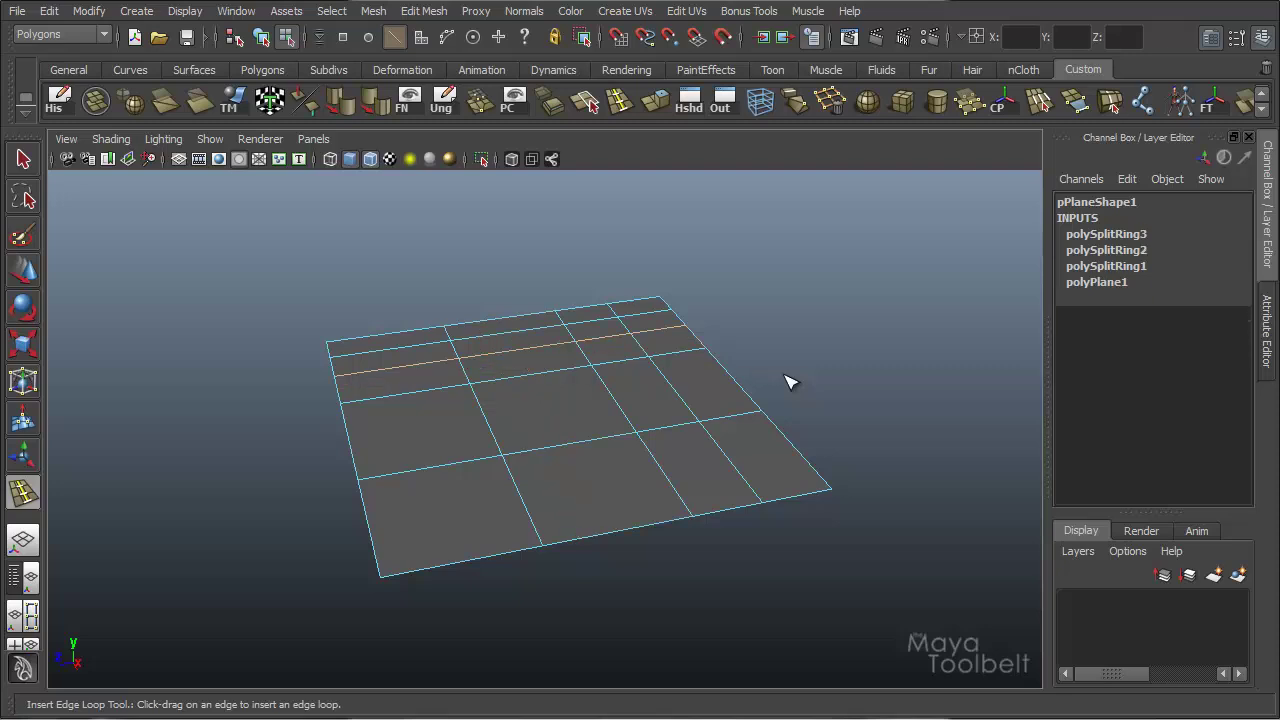
pyautogui.hotkey('ctrl', 'z')
pyautogui.hotkey('ctrl', 'z')
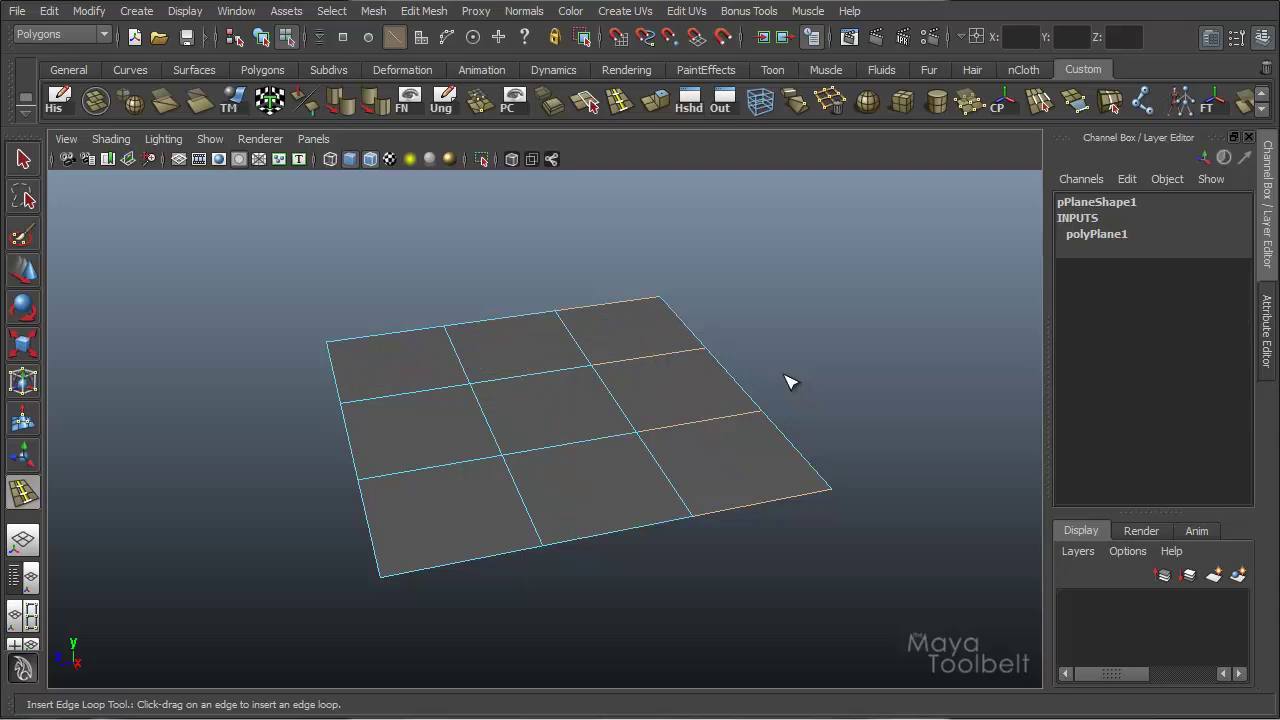
# Step: Insert a lengthwise edge loop in the plane's middle column, about 0.27 of the way from its left edge, and switch to the Move Tool
pyautogui.moveTo(734, 351)
pyautogui.keyDown('alt'); pyautogui.mouseDown()
pyautogui.moveTo(709, 374)
pyautogui.moveTo(768, 378)
pyautogui.moveTo(731, 366)
pyautogui.mouseUp(); pyautogui.keyUp('alt')
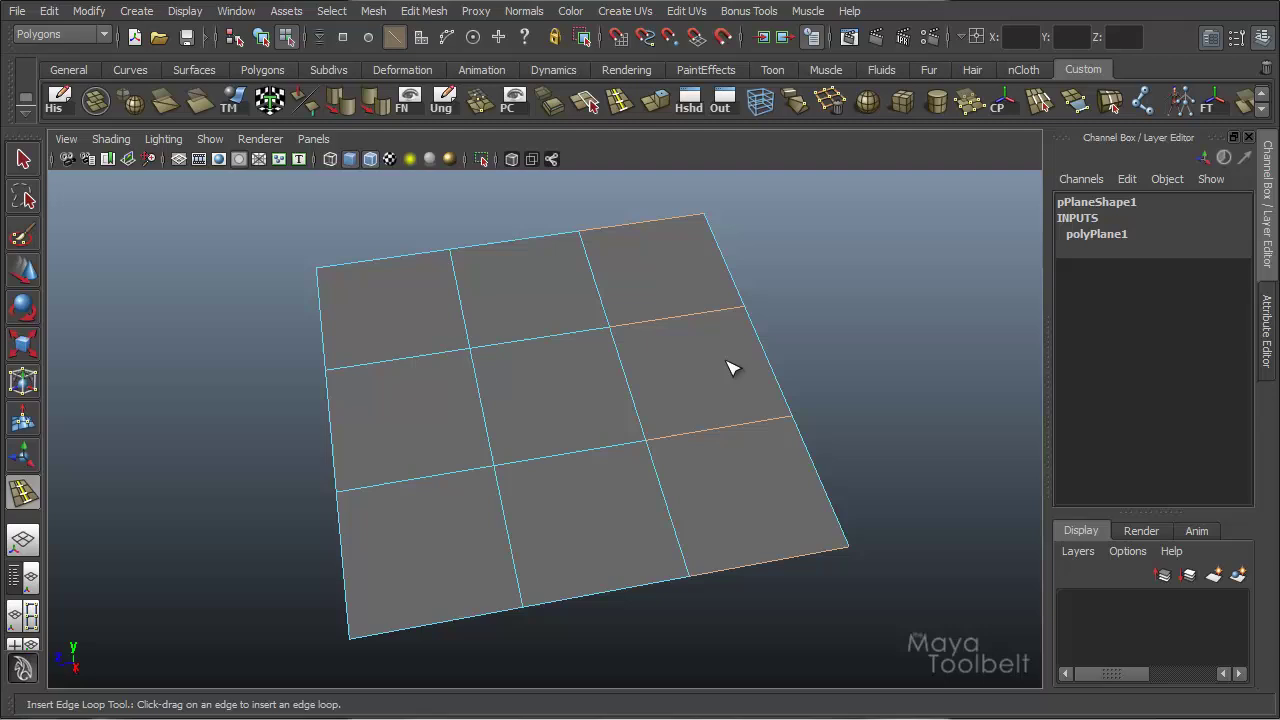
pyautogui.moveTo(525, 341)
pyautogui.mouseDown()
pyautogui.moveTo(577, 341)
pyautogui.moveTo(503, 349)
pyautogui.moveTo(541, 352)
pyautogui.mouseUp()
pyautogui.moveTo(542, 340); pyautogui.dragTo(511, 348)
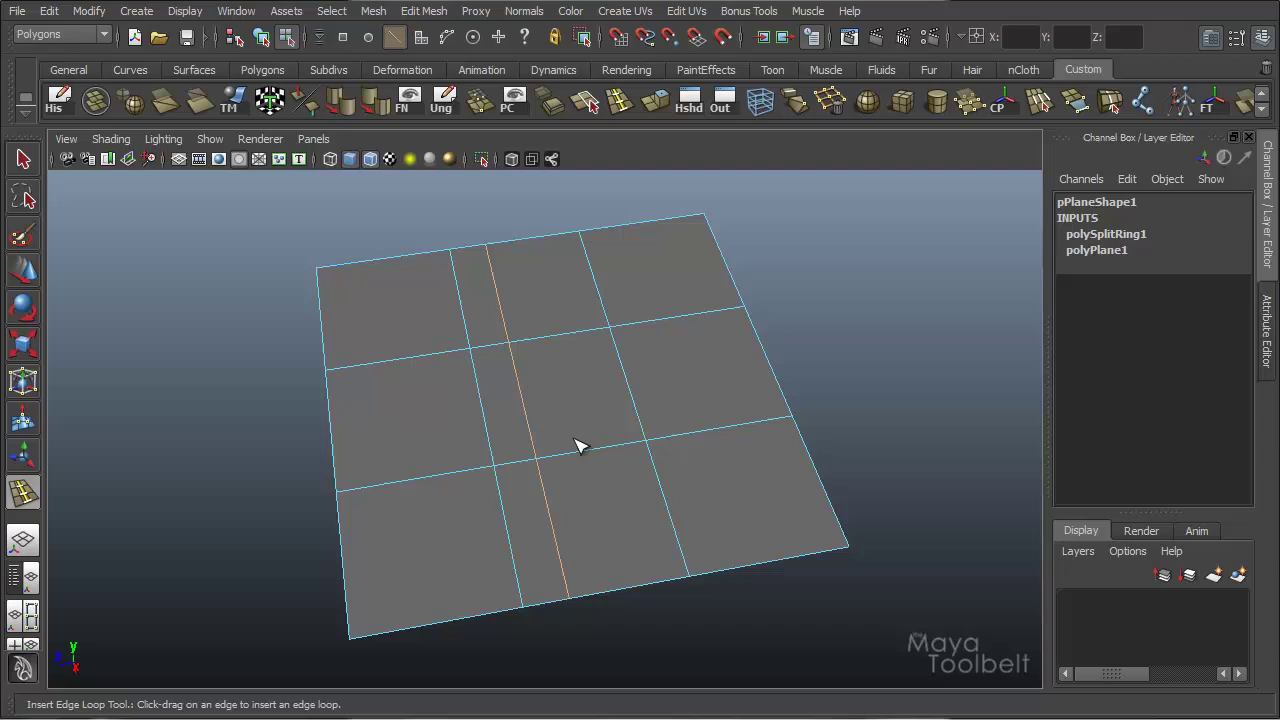
pyautogui.press('w')
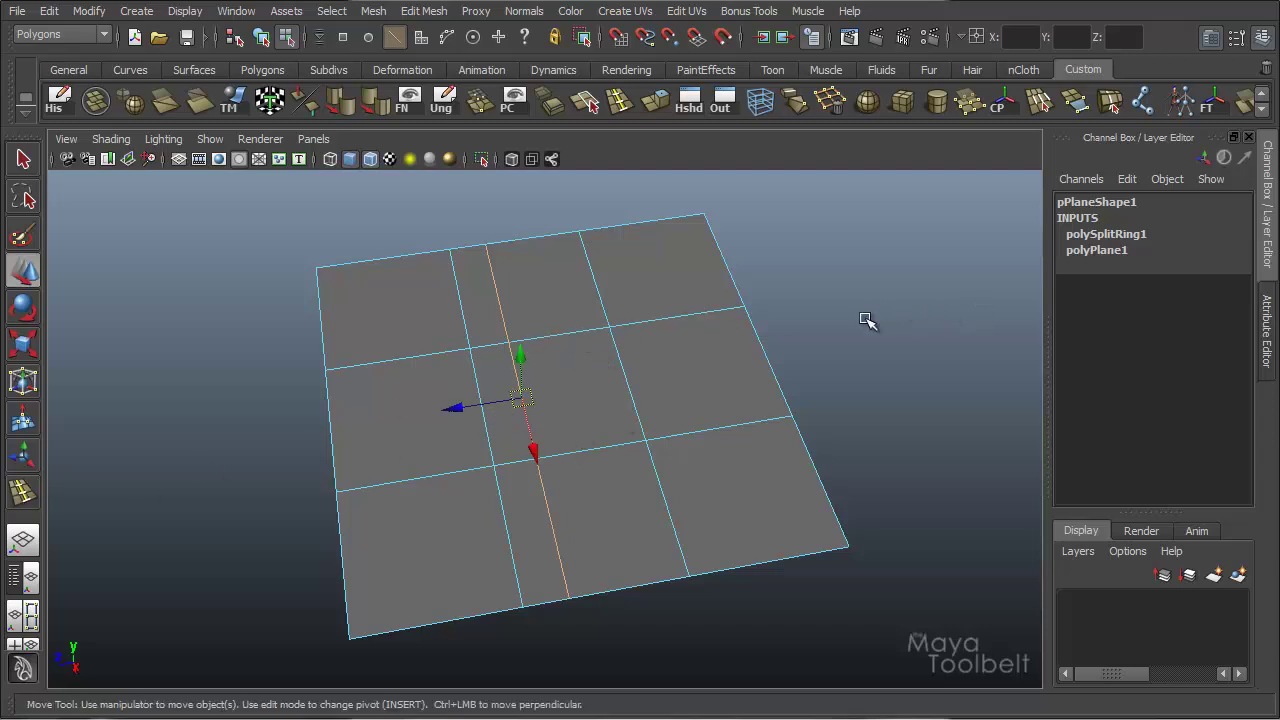
# Step: Try sliding the new edge loop's Weight in the polySplitRing1 attributes, then set it to exactly 0.25
pyautogui.click(1127, 234)
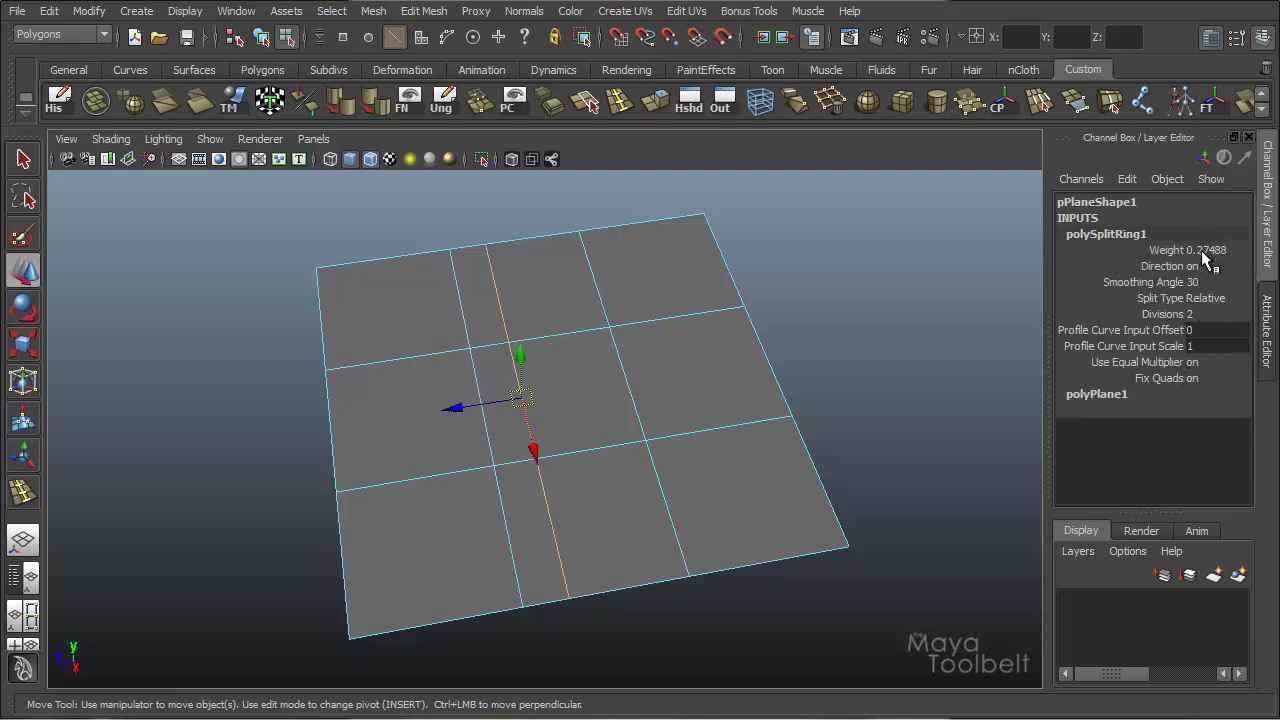
pyautogui.click(1173, 250)
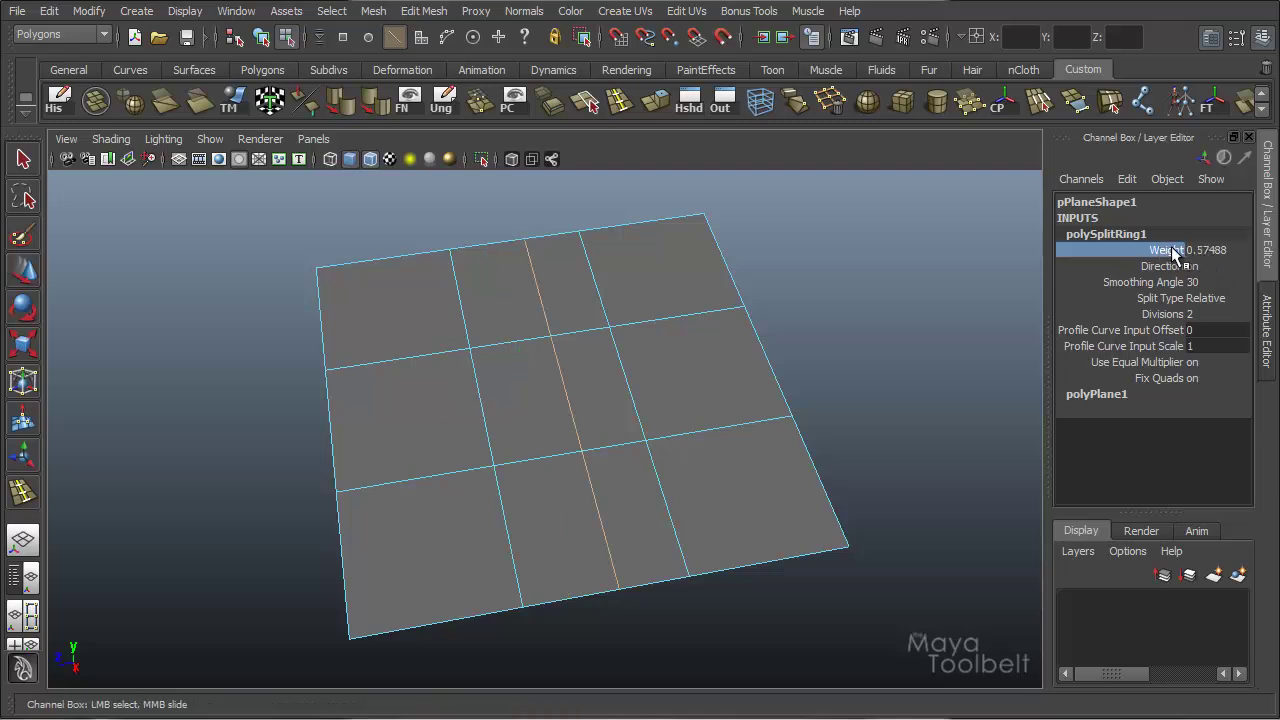
pyautogui.moveTo(870, 258)
pyautogui.mouseDown(button='middle')
pyautogui.moveTo(858, 259)
pyautogui.moveTo(871, 263)
pyautogui.mouseUp(button='middle')
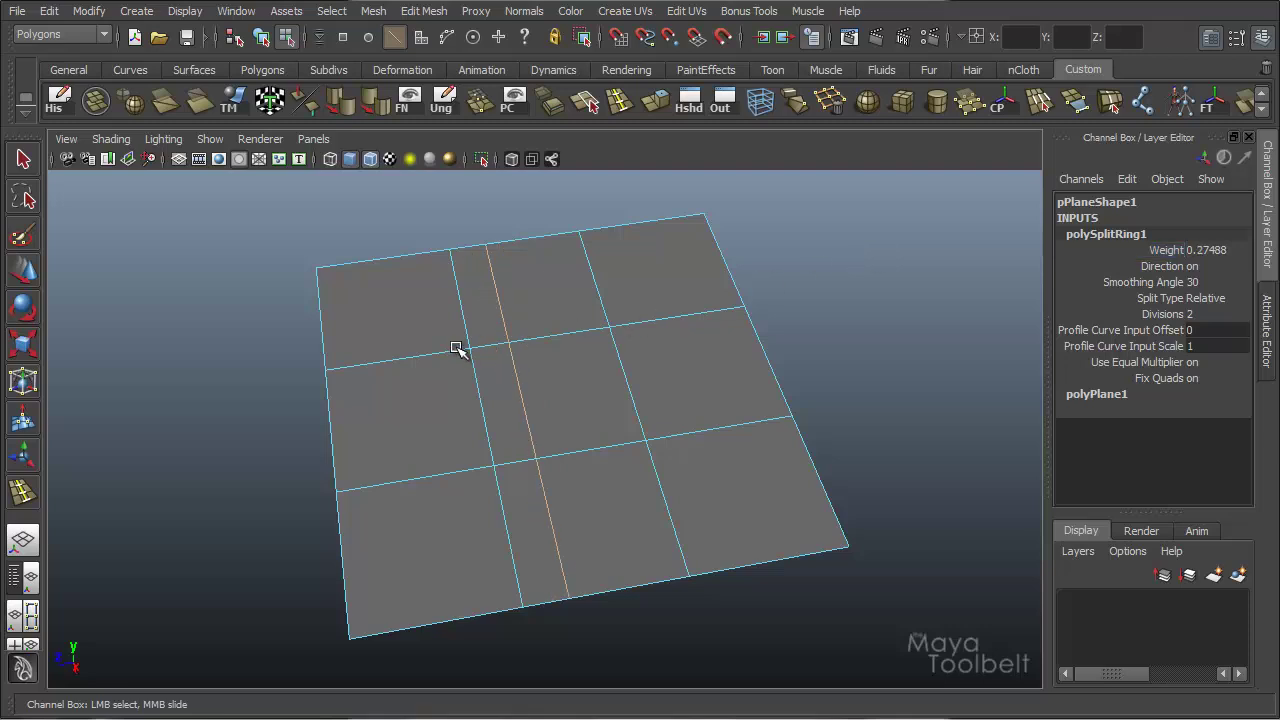
pyautogui.click(1221, 250)
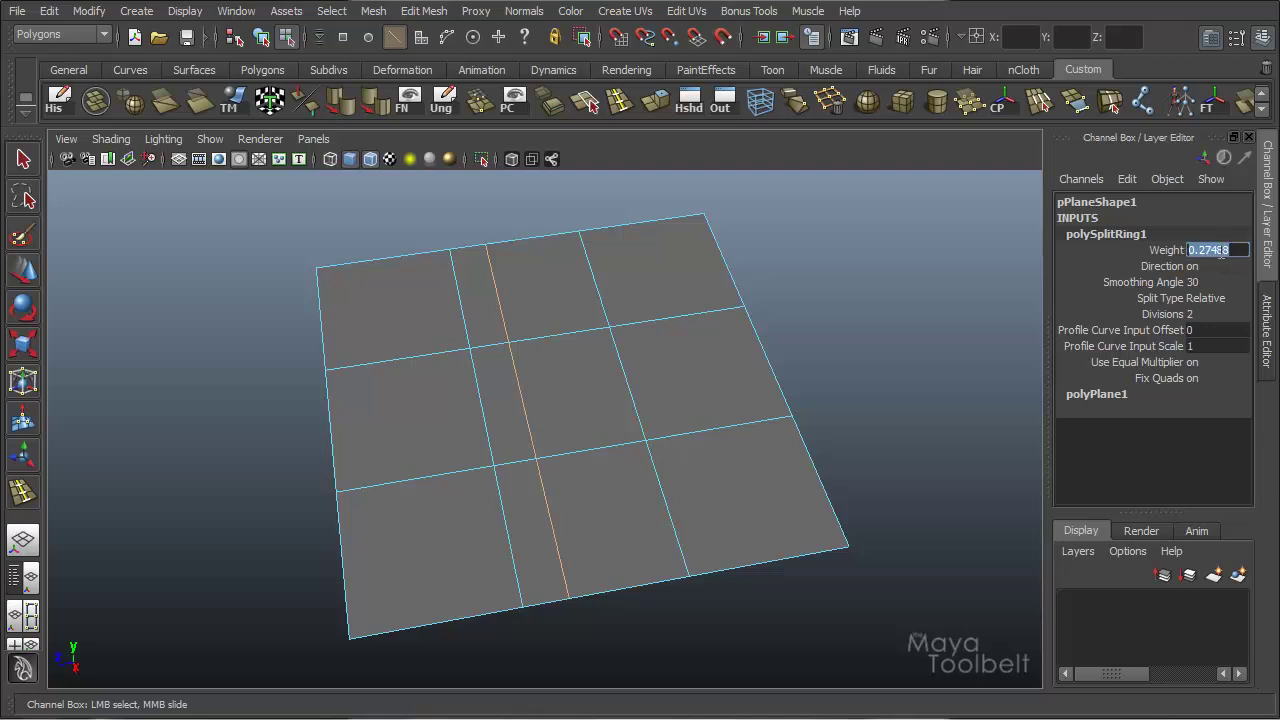
pyautogui.write('.25')
pyautogui.press('Return')
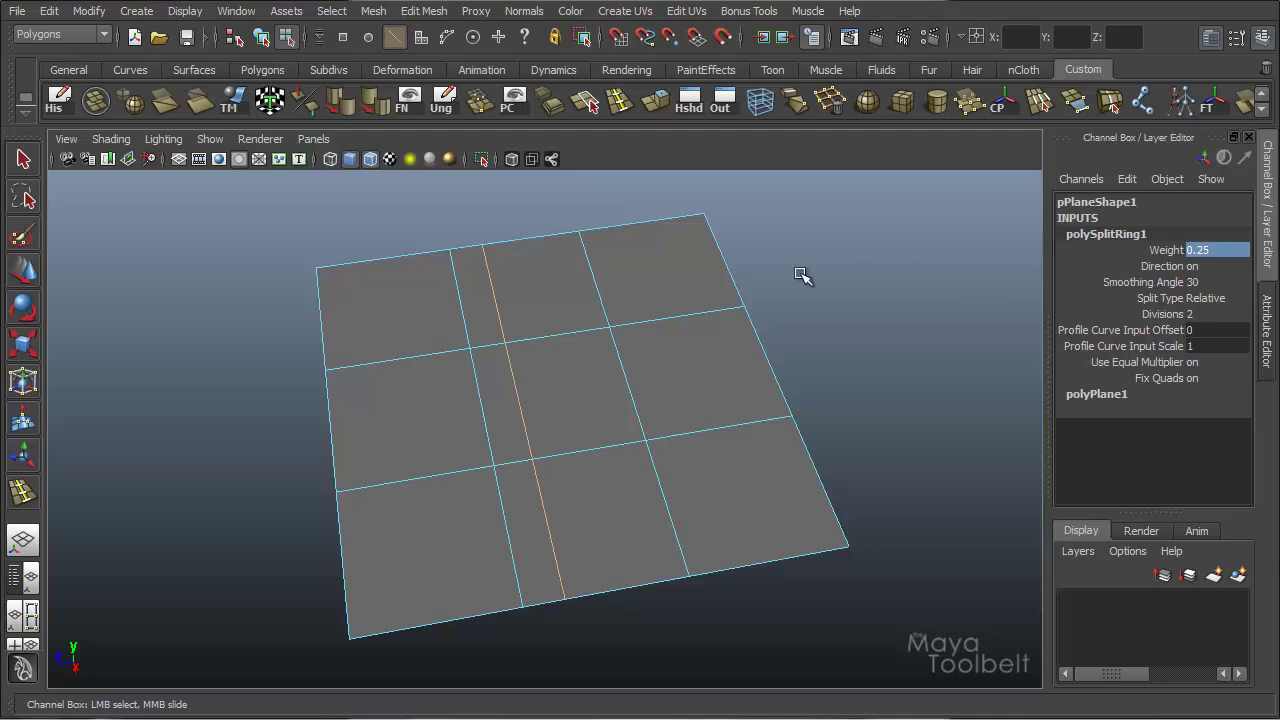
# Step: Reactivate the Insert Edge Loop Tool and show its settings
pyautogui.keyDown('alt'); pyautogui.moveTo(818, 377); pyautogui.dragTo(875, 359); pyautogui.keyUp('alt')
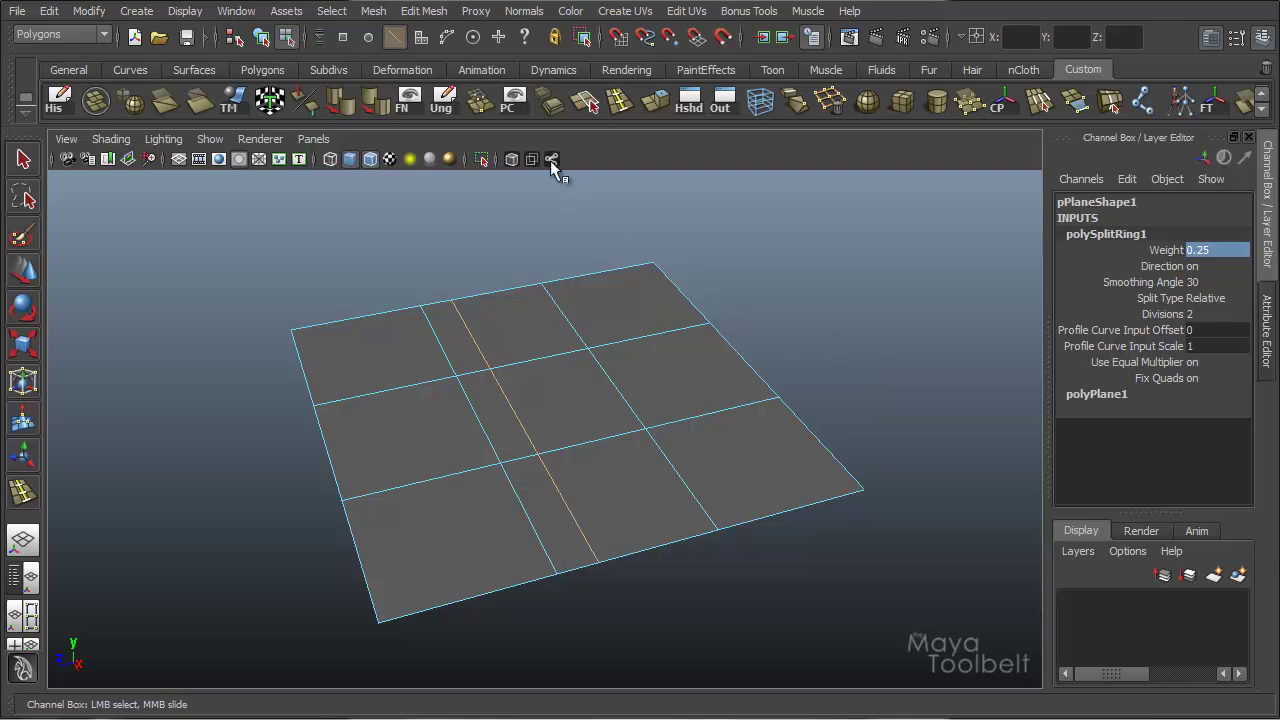
pyautogui.doubleClick(23, 494)
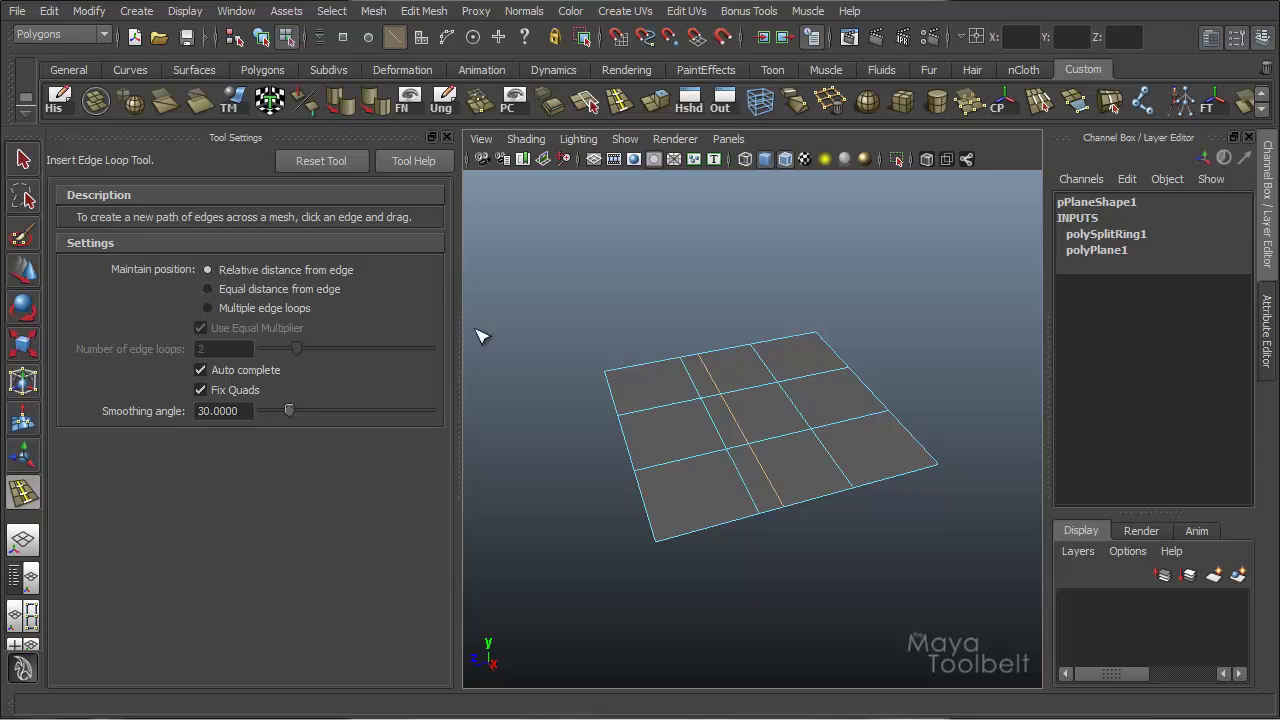
pyautogui.moveTo(809, 380)
pyautogui.keyDown('alt'); pyautogui.mouseDown()
pyautogui.moveTo(800, 362)
pyautogui.moveTo(790, 380)
pyautogui.mouseUp(); pyautogui.keyUp('alt')
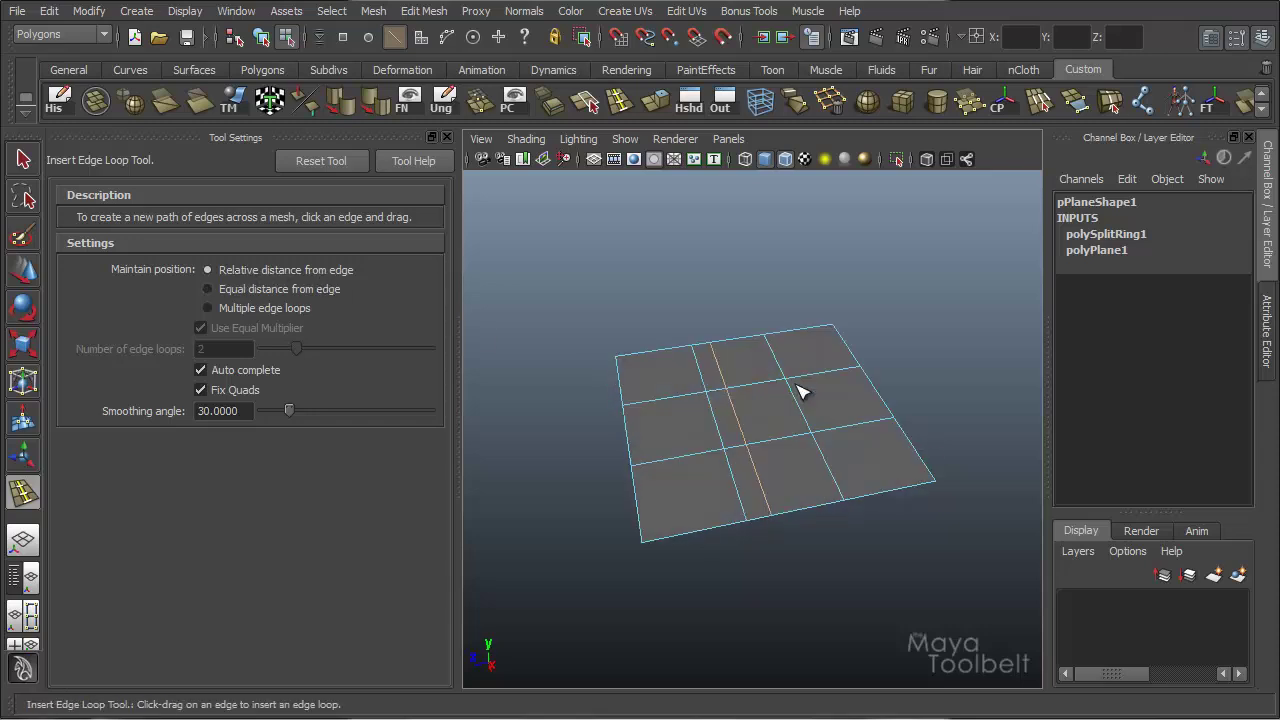
# Step: Switch to the Move Tool and return the plane to object selection mode
pyautogui.press('w')
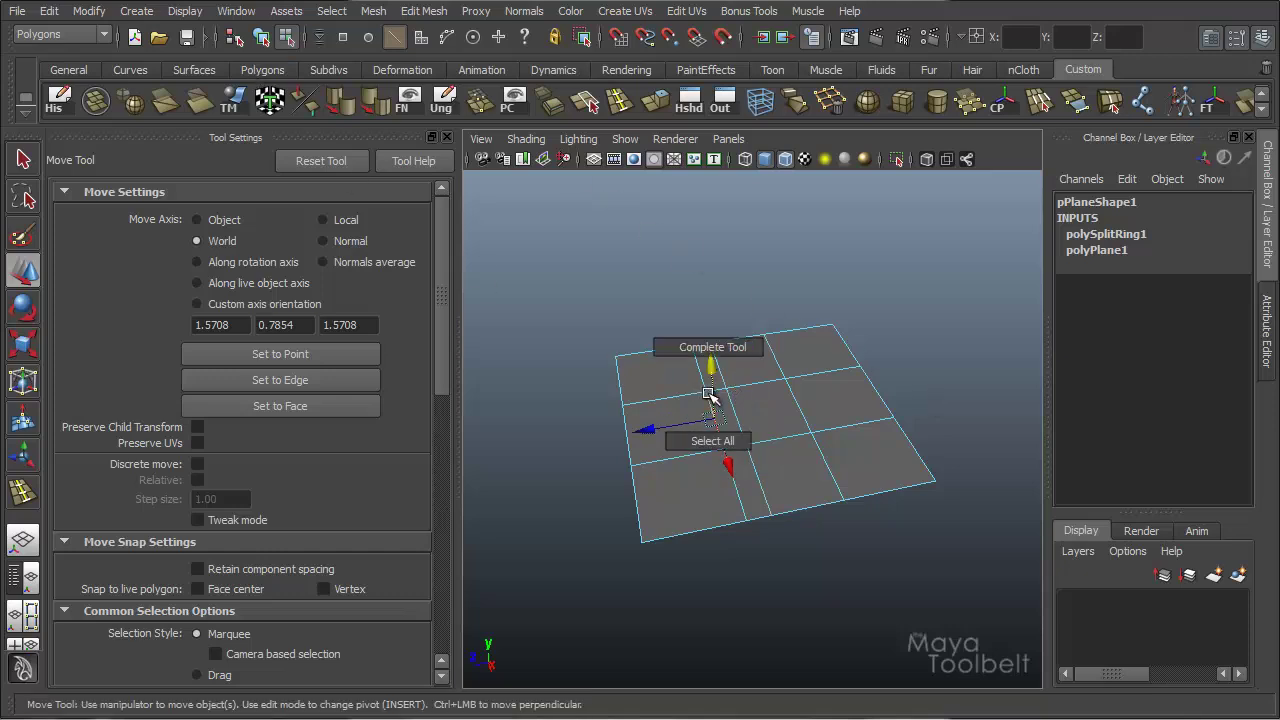
pyautogui.press('F8')
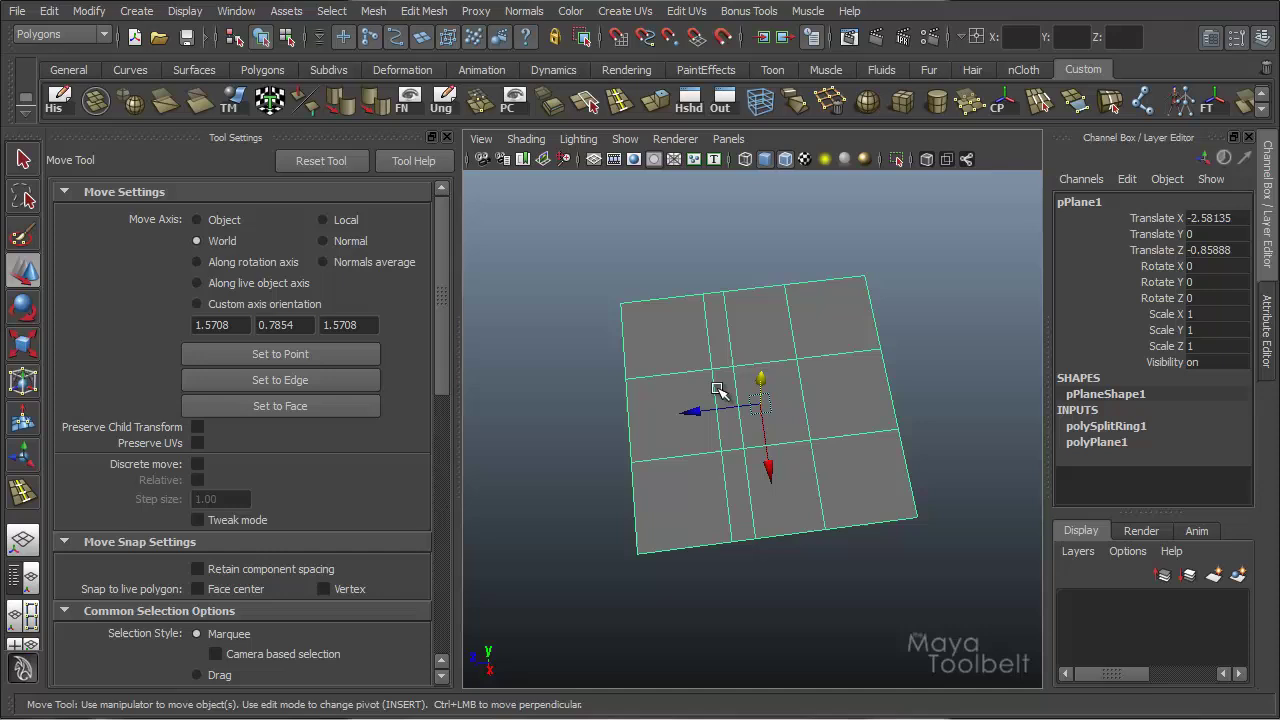
# Step: Scale the plane's six interior vertices outward so its rows and columns become uneven, and return to object selection mode
pyautogui.moveTo(717, 390); pyautogui.dragTo(634, 386, button='right')
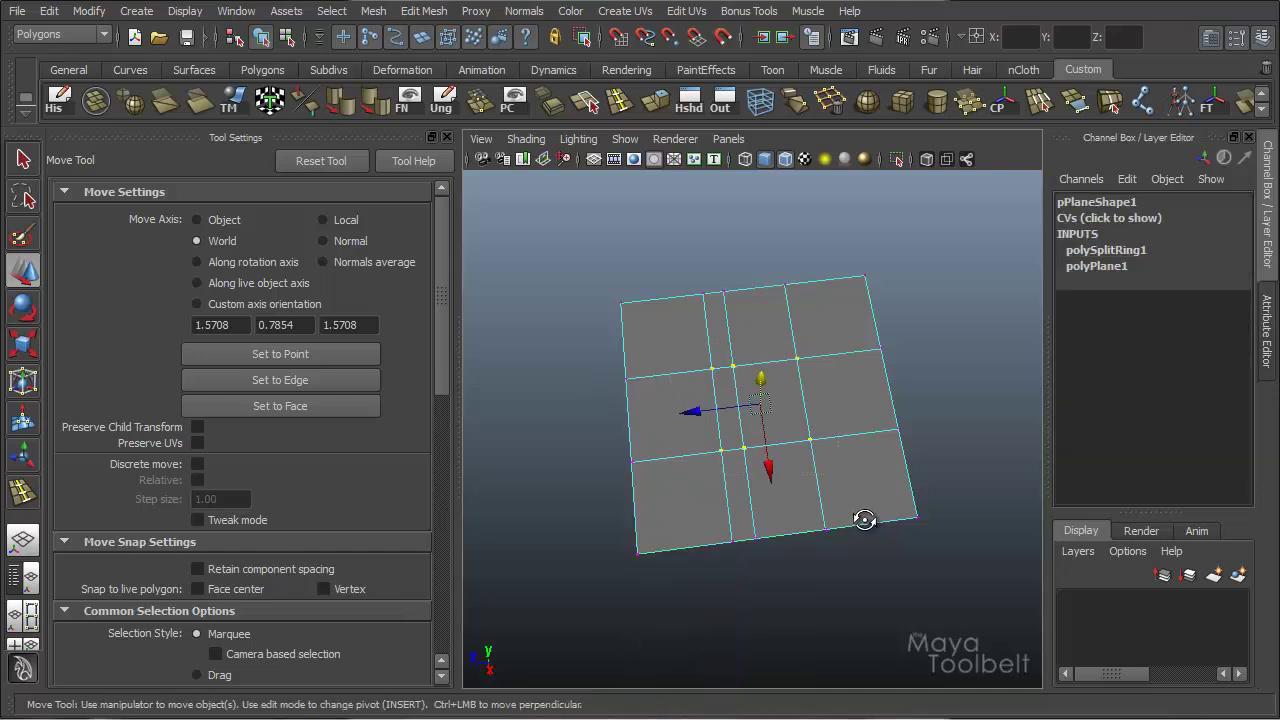
pyautogui.keyDown('alt'); pyautogui.moveTo(864, 519); pyautogui.dragTo(812, 510); pyautogui.keyUp('alt')
pyautogui.press('r')
pyautogui.moveTo(814, 514); pyautogui.dragTo(849, 517, button='middle')
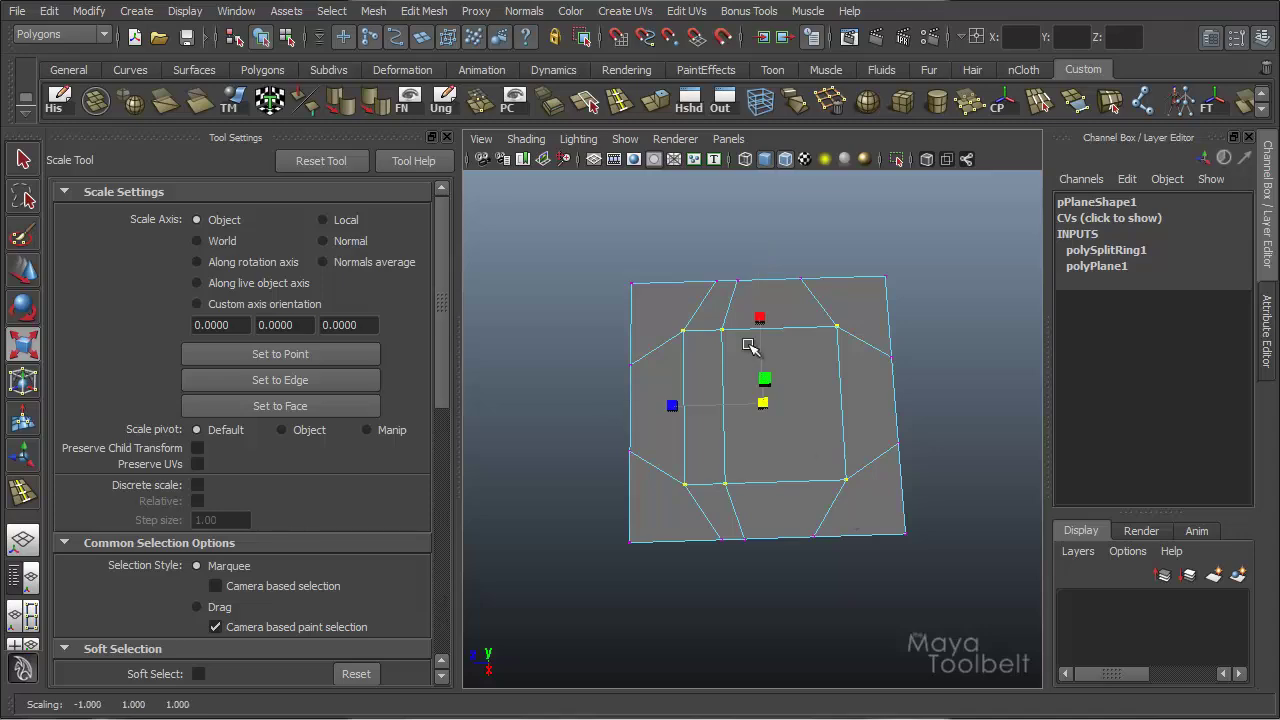
pyautogui.click(287, 38)
pyautogui.keyDown('alt'); pyautogui.moveTo(786, 423); pyautogui.dragTo(845, 418); pyautogui.keyUp('alt')
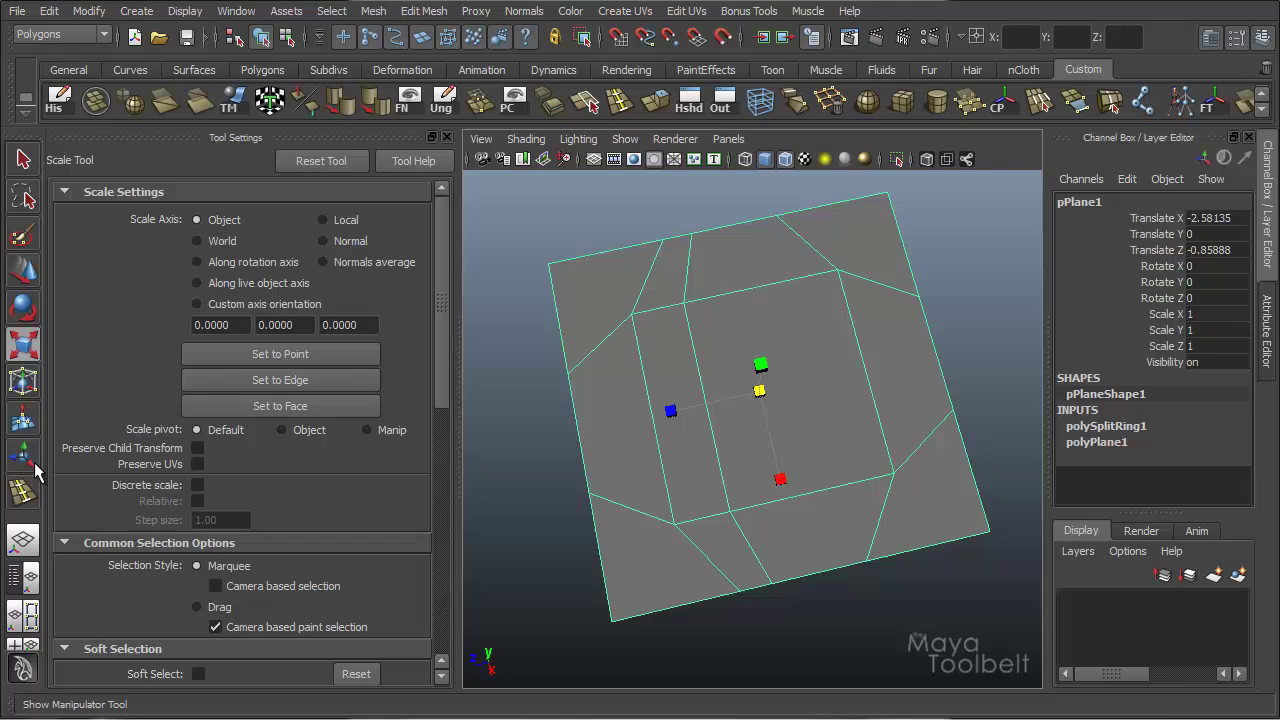
# Step: Using Equal distance from edge, try two edge loops across the plane's far row, undo both, and insert another crosswise loop there
pyautogui.click(23, 491)
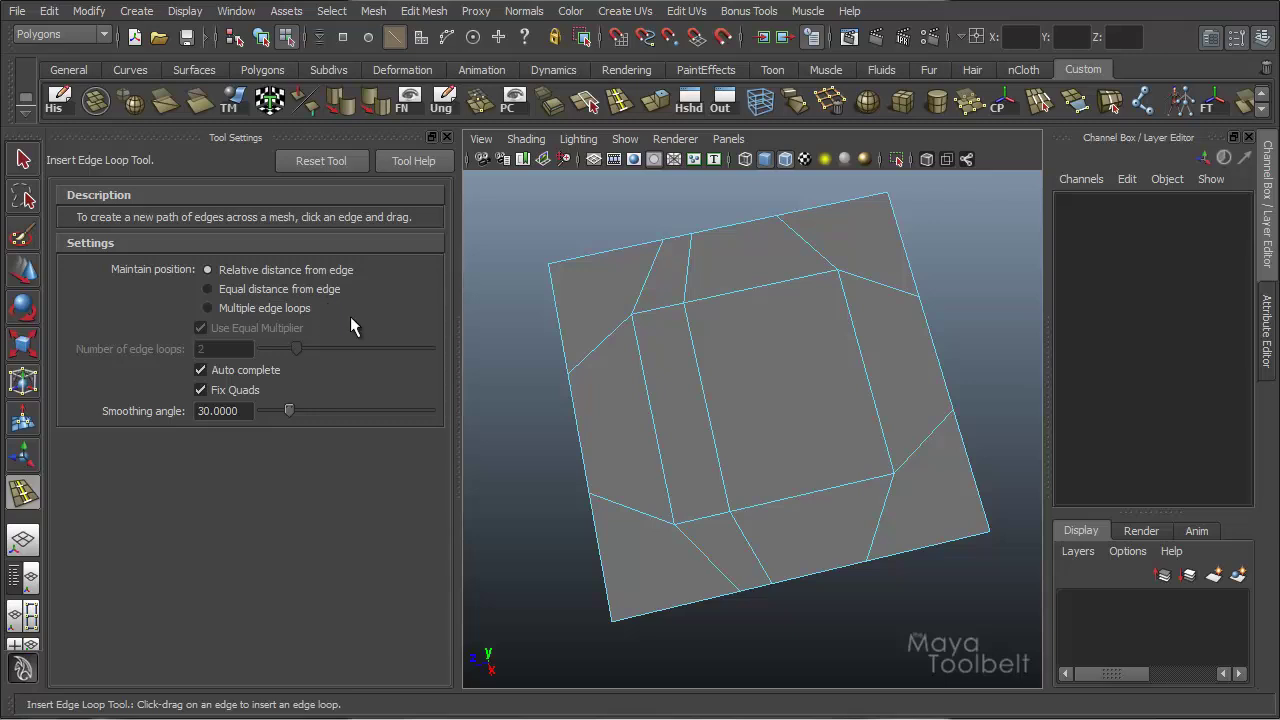
pyautogui.moveTo(561, 305); pyautogui.dragTo(568, 359)
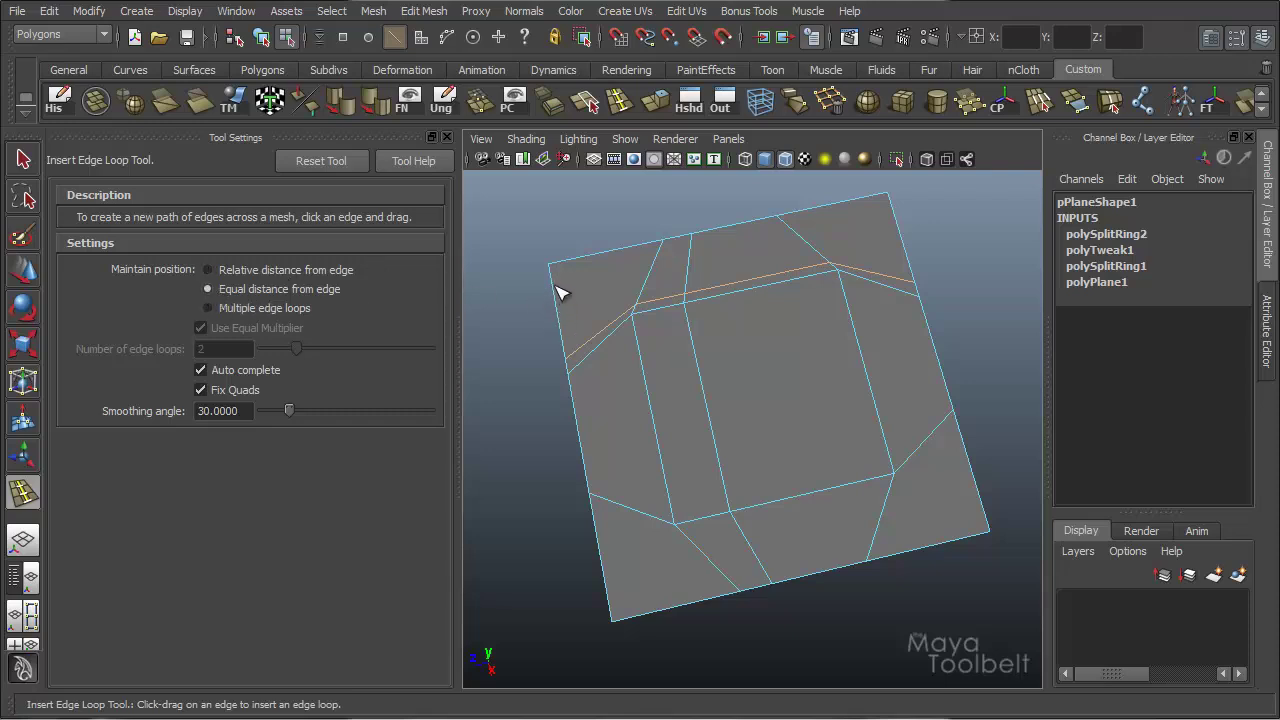
pyautogui.moveTo(553, 284)
pyautogui.mouseDown()
pyautogui.moveTo(557, 340)
pyautogui.moveTo(552, 277)
pyautogui.moveTo(560, 285)
pyautogui.mouseUp()
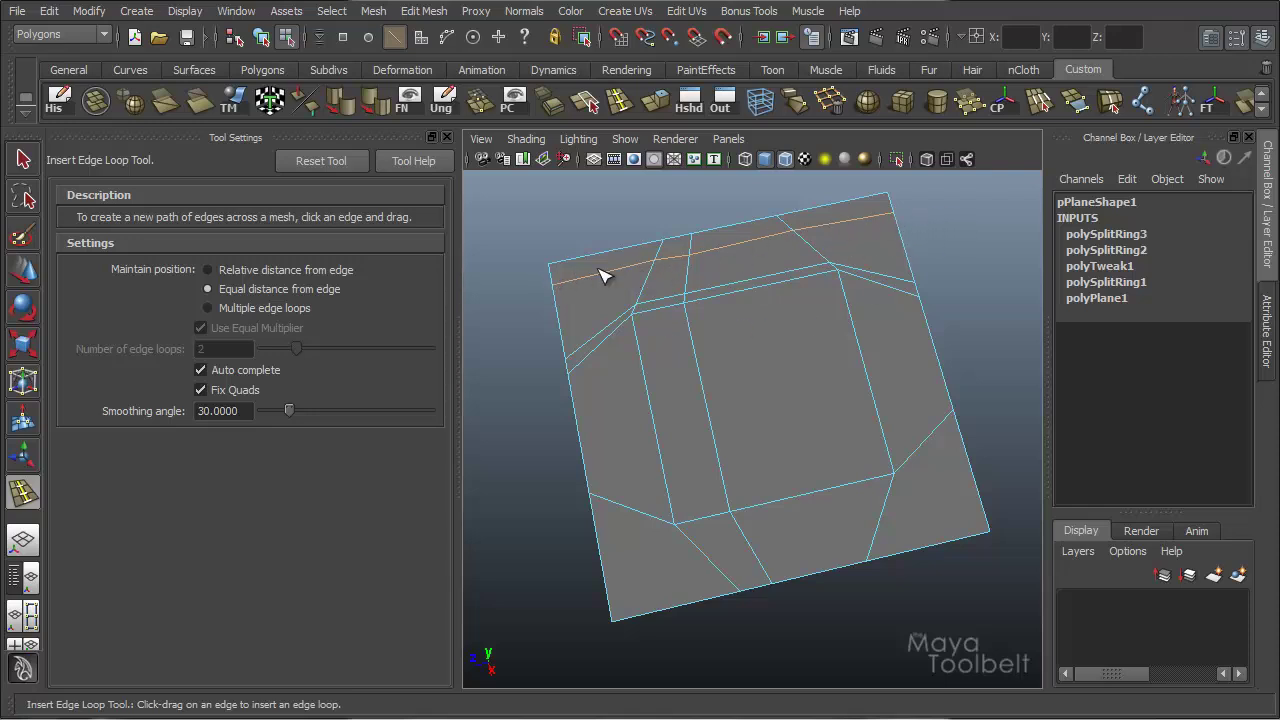
pyautogui.hotkey('ctrl', 'z')
pyautogui.hotkey('ctrl', 'z')
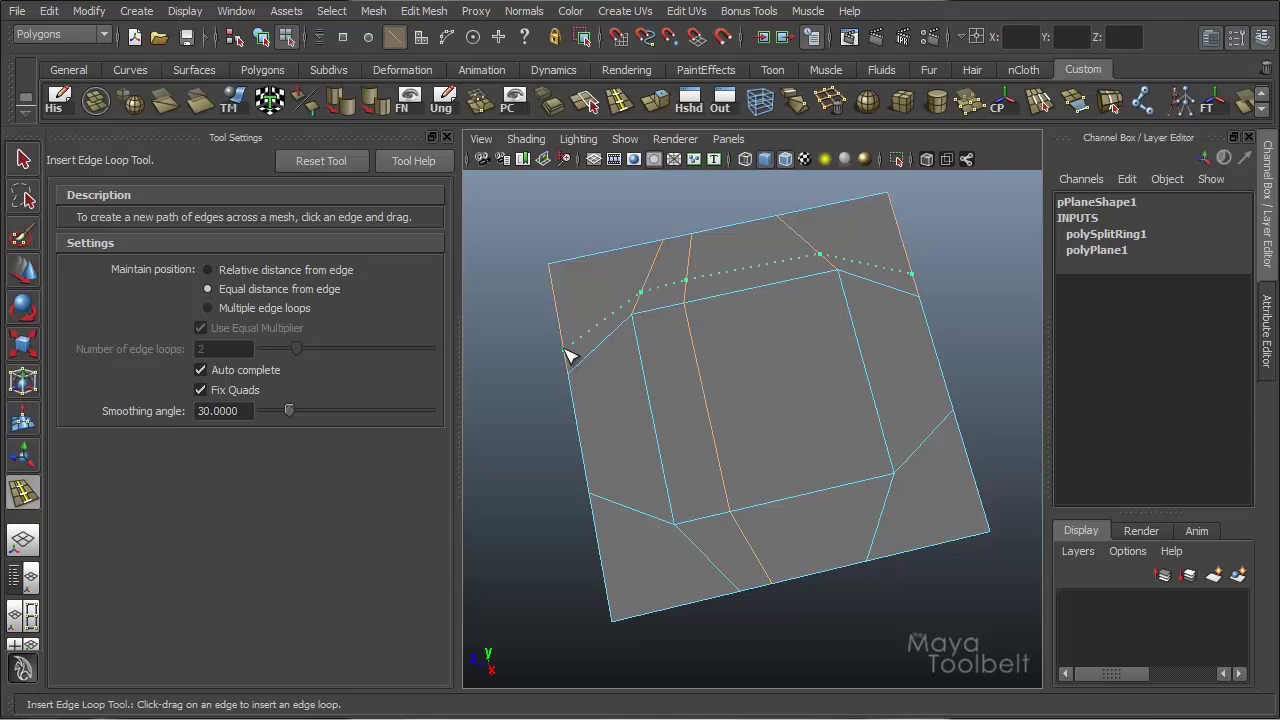
pyautogui.moveTo(566, 352); pyautogui.dragTo(562, 312)
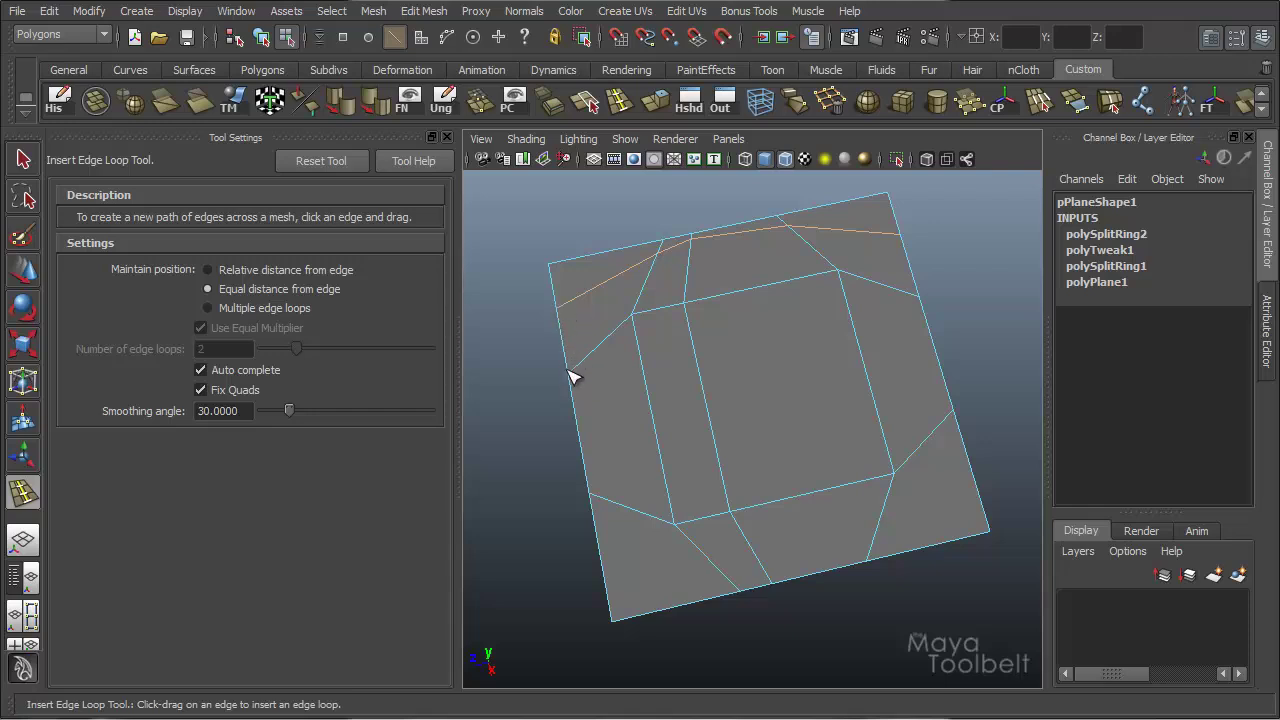
# Step: Examine the individual edge segments on either side of the new loop up close to compare its distance from the border
pyautogui.press('w')
pyautogui.moveTo(582, 329); pyautogui.dragTo(585, 301, button='right')
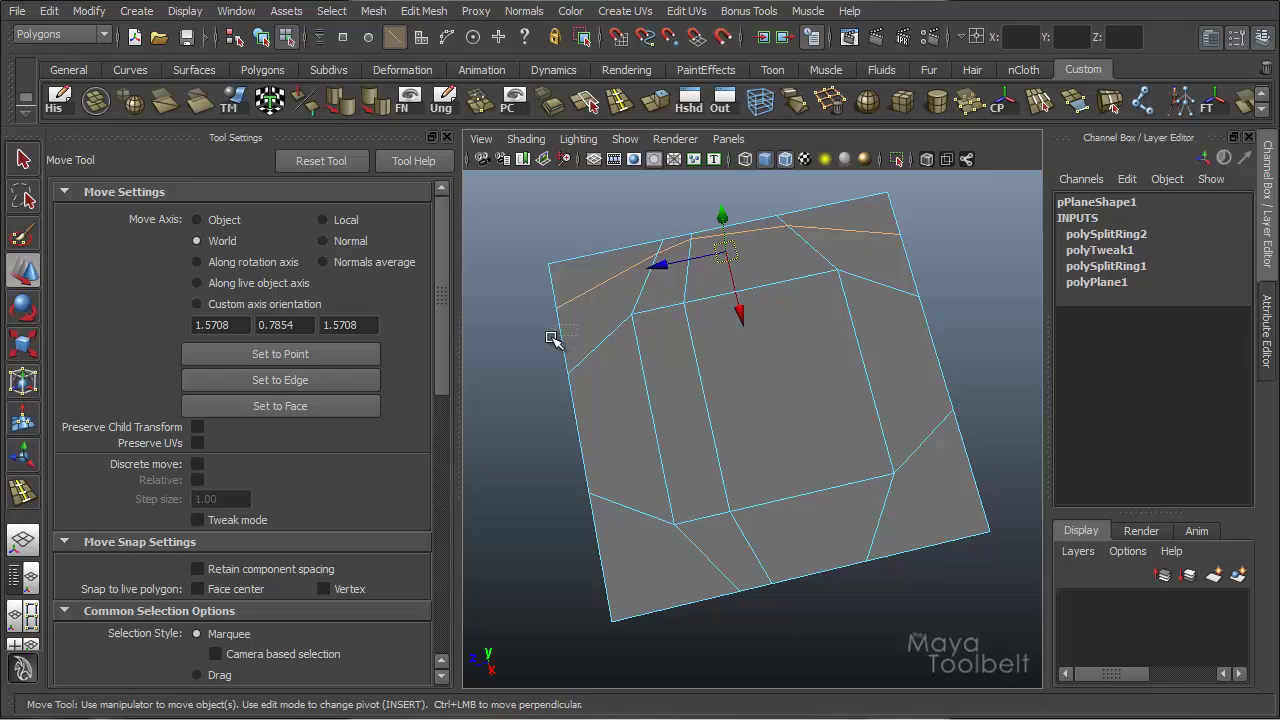
pyautogui.click(553, 338)
pyautogui.press('q')
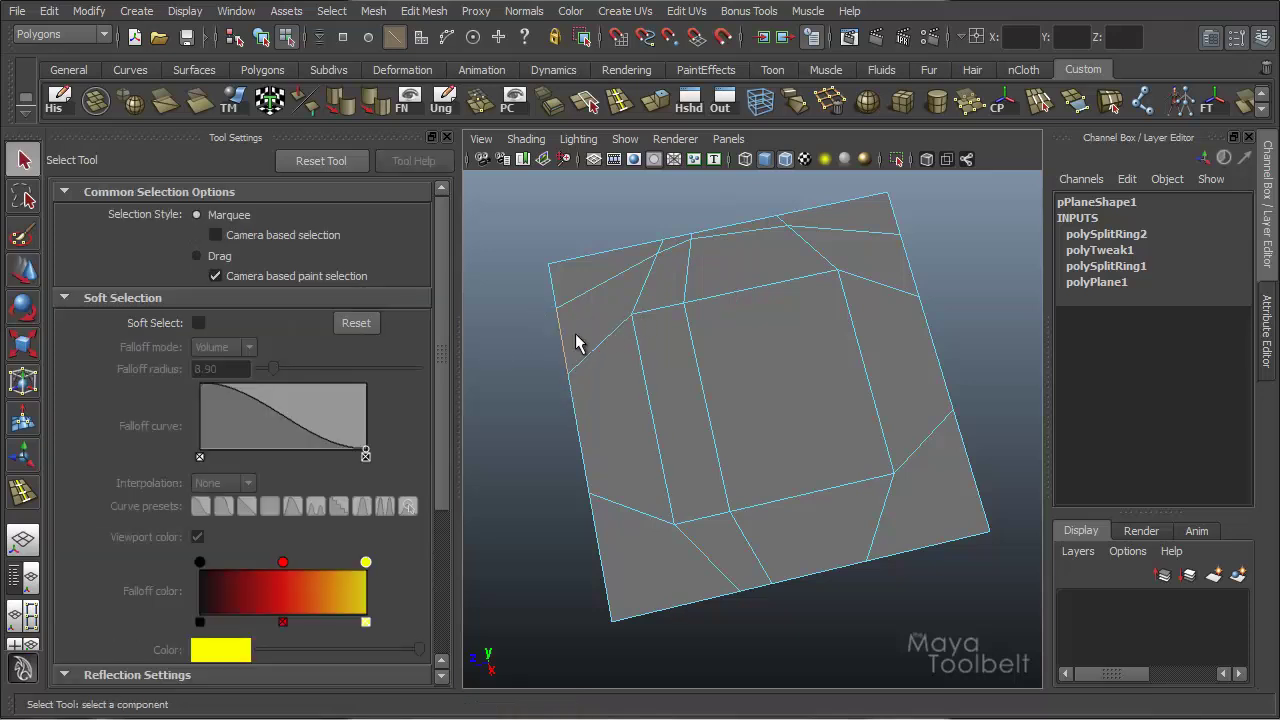
pyautogui.click(640, 294)
pyautogui.click(447, 137)
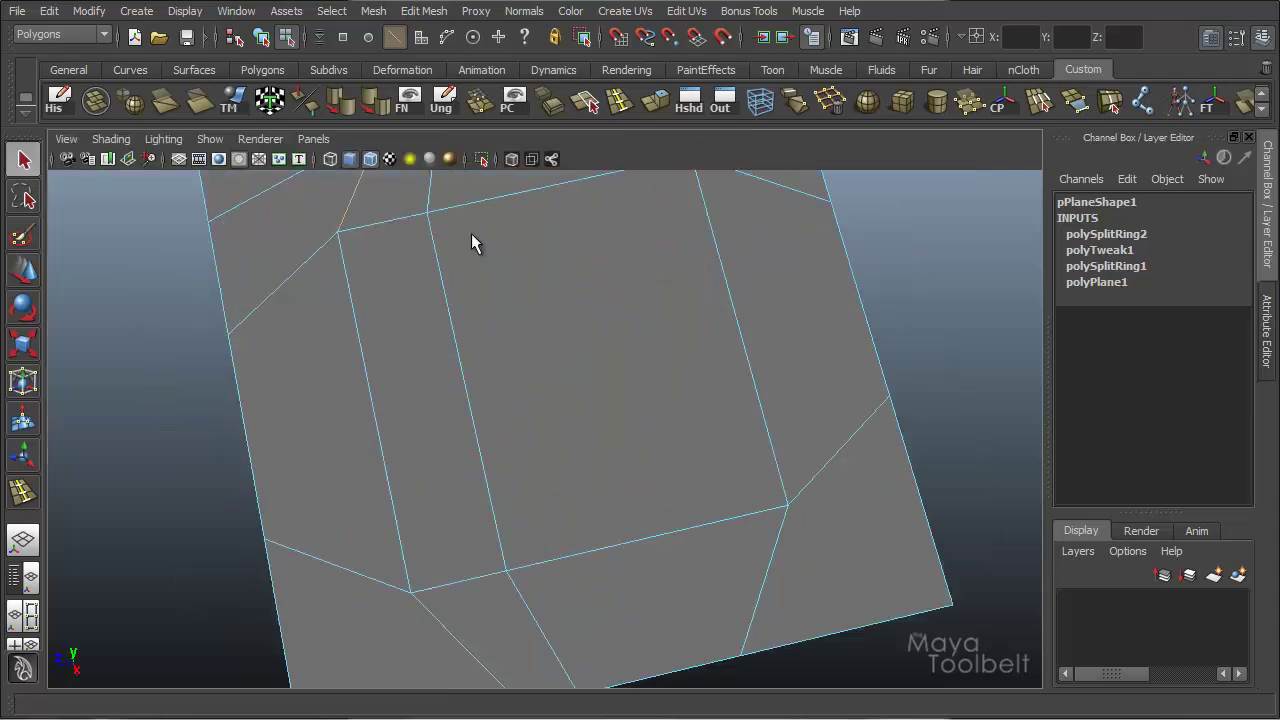
pyautogui.keyDown('alt'); pyautogui.moveTo(566, 302); pyautogui.dragTo(226, 406); pyautogui.keyUp('alt')
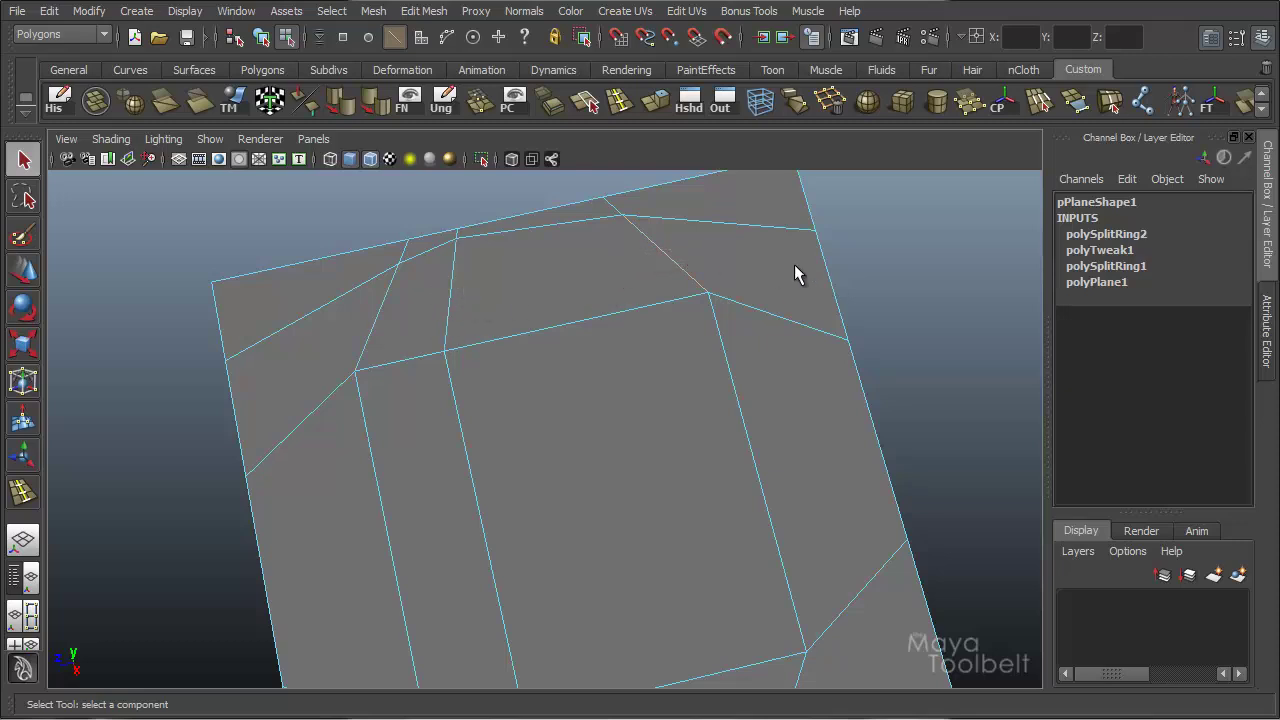
pyautogui.keyDown('alt'); pyautogui.moveTo(694, 289); pyautogui.dragTo(875, 309, button='middle'); pyautogui.keyUp('alt')
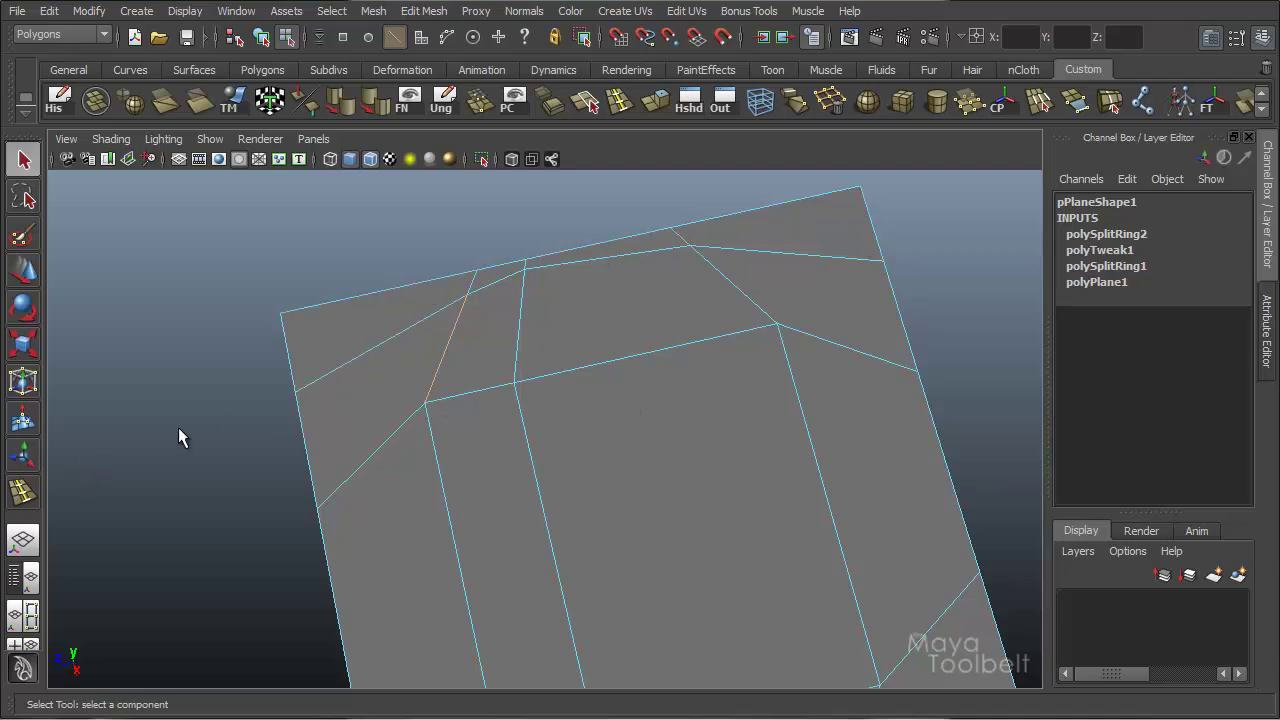
# Step: Compare loops inserted across the far row with Relative distance from edge and Equal distance from edge, and undo all loops in that row
pyautogui.doubleClick(23, 491)
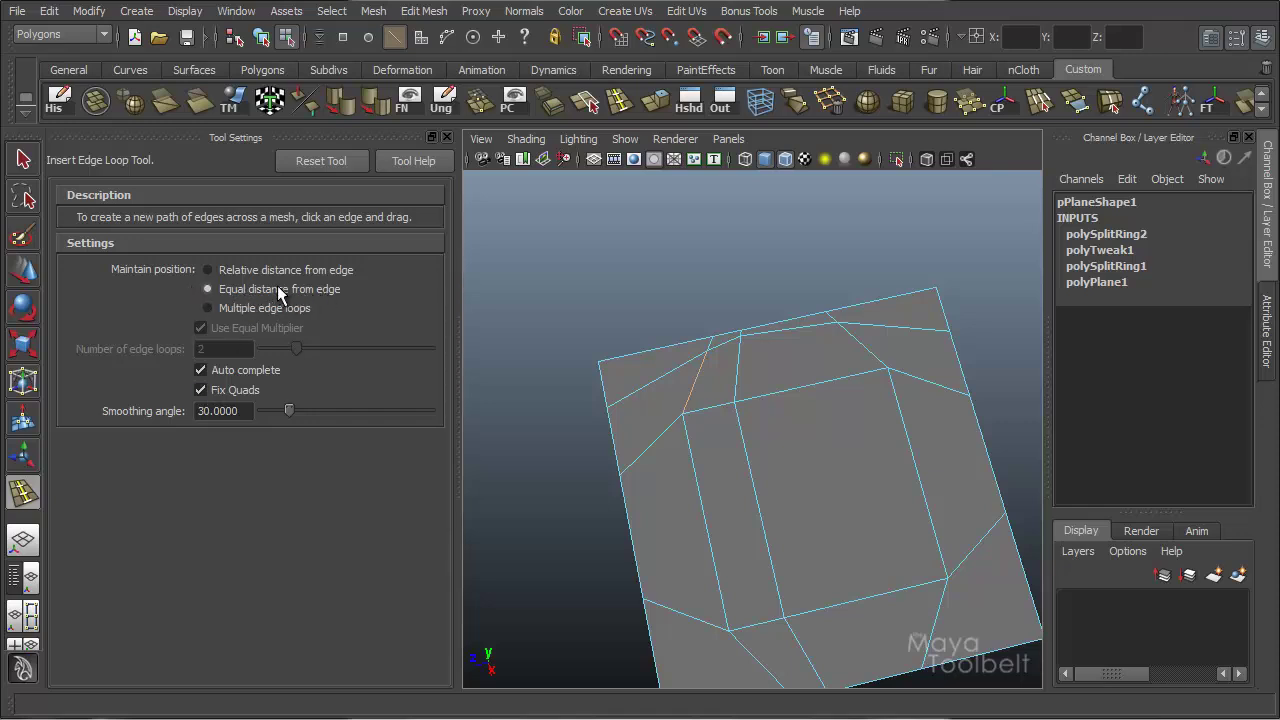
pyautogui.keyDown('alt'); pyautogui.moveTo(815, 356); pyautogui.dragTo(784, 313, button='middle'); pyautogui.keyUp('alt')
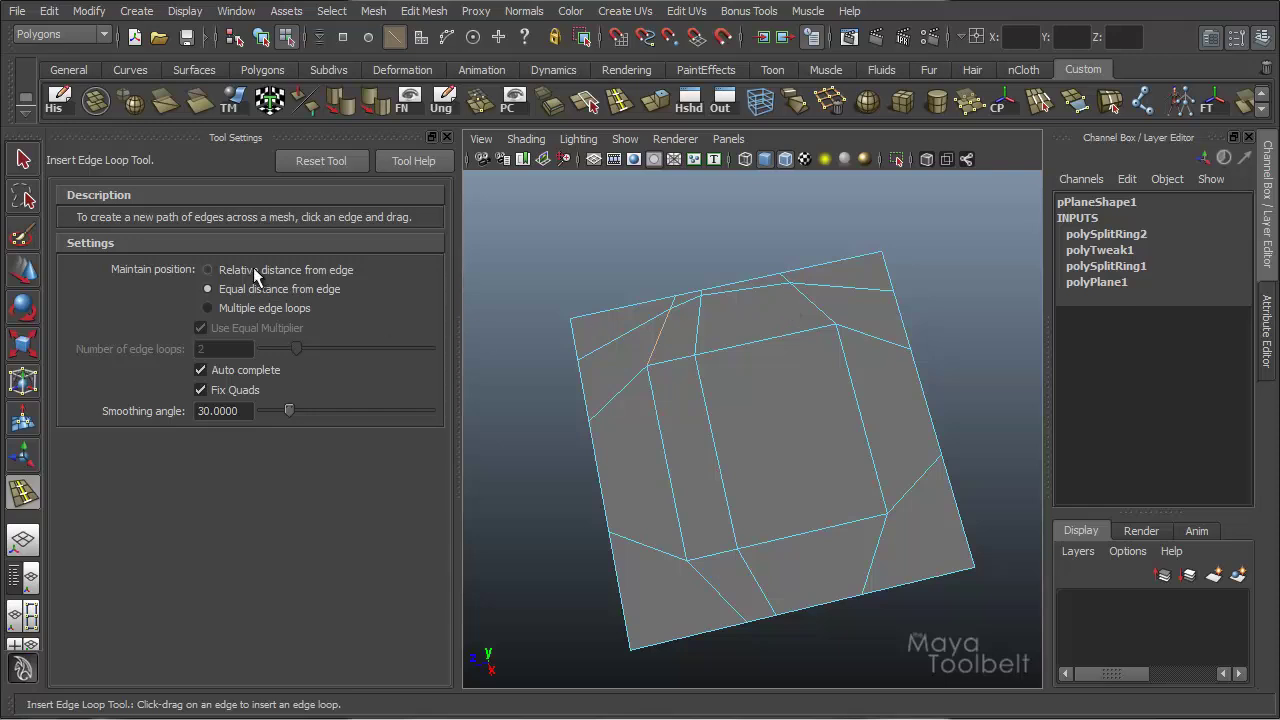
pyautogui.click(253, 269)
pyautogui.moveTo(583, 383)
pyautogui.mouseDown()
pyautogui.moveTo(577, 398)
pyautogui.moveTo(587, 378)
pyautogui.moveTo(594, 404)
pyautogui.moveTo(587, 392)
pyautogui.mouseUp()
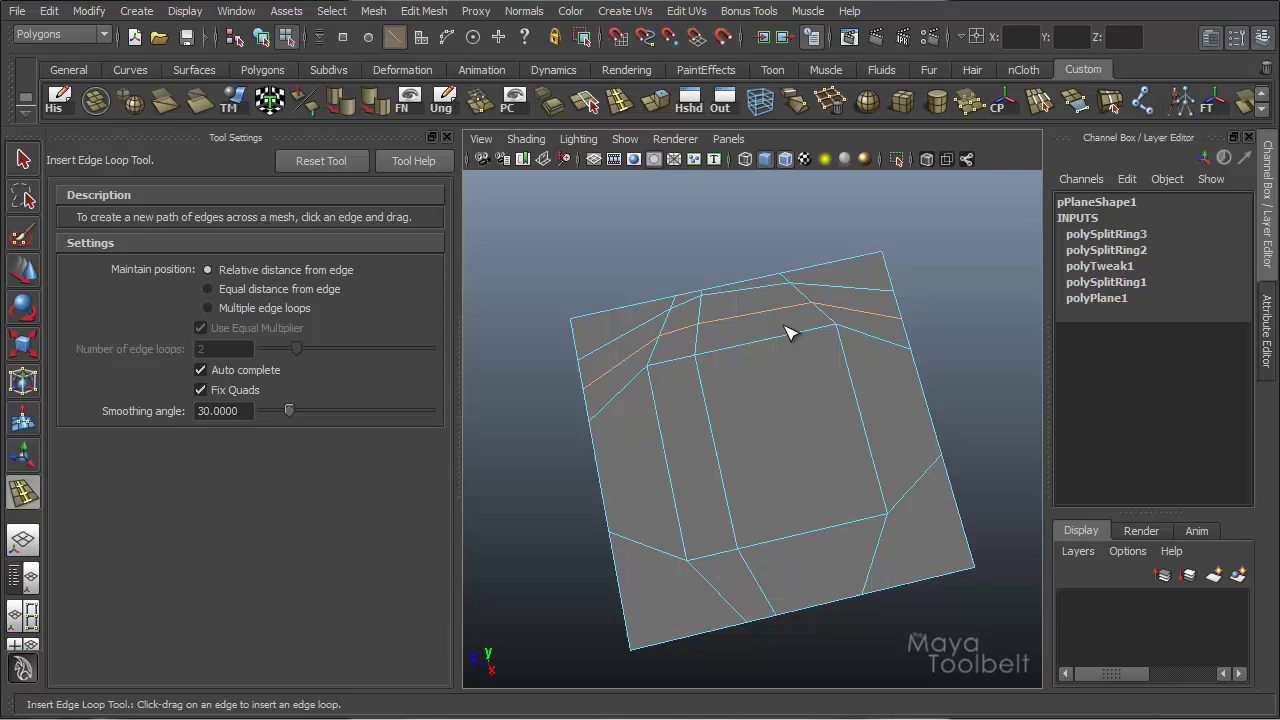
pyautogui.click(260, 290)
pyautogui.moveTo(586, 376)
pyautogui.mouseDown()
pyautogui.moveTo(596, 356)
pyautogui.moveTo(592, 385)
pyautogui.mouseUp()
pyautogui.hotkey('ctrl', 'z')
pyautogui.hotkey('ctrl', 'z')
pyautogui.moveTo(600, 449); pyautogui.dragTo(709, 449)
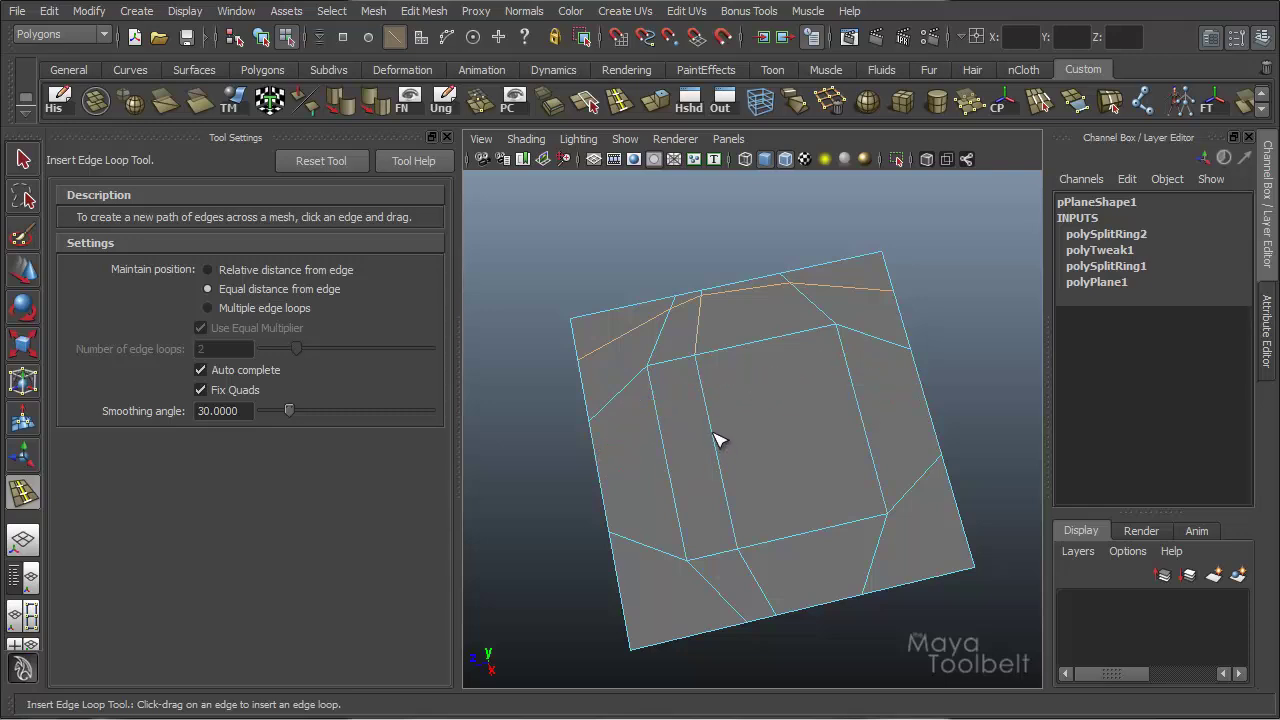
pyautogui.hotkey('ctrl', 'z')
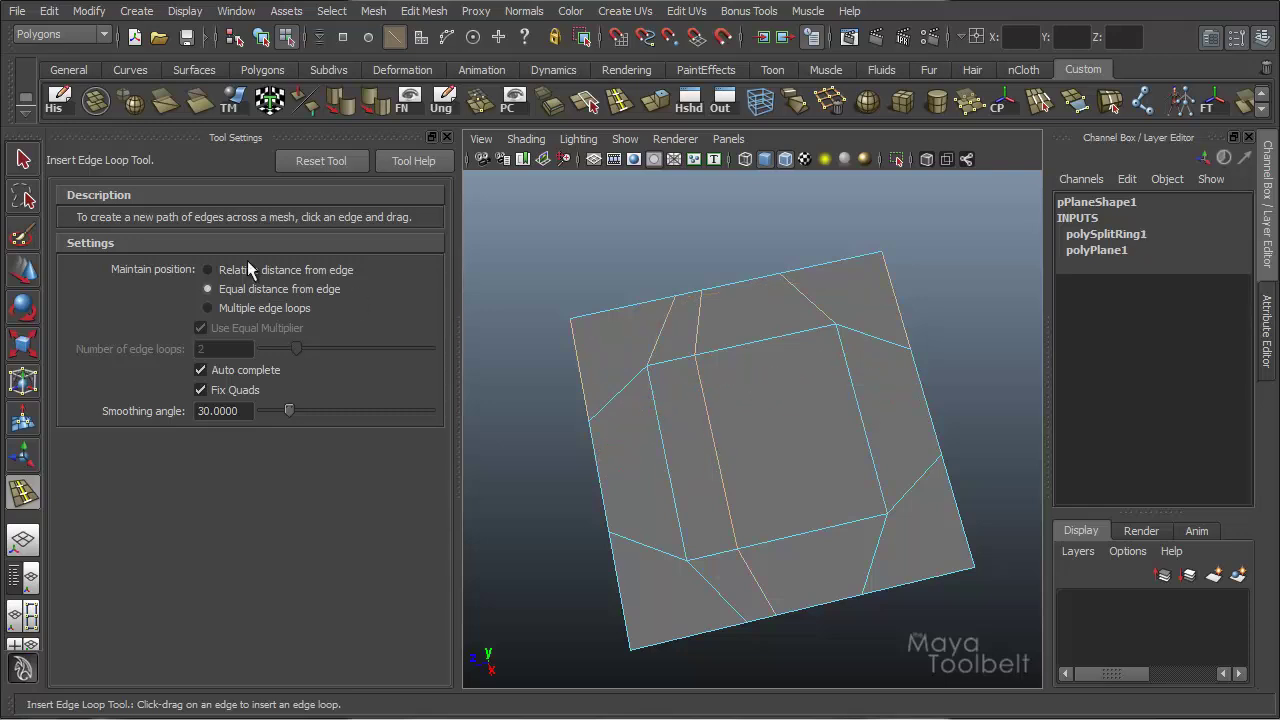
# Step: Set the Insert Edge Loop Tool to Multiple edge loops with the number of edge loops at 1
pyautogui.click(264, 36)
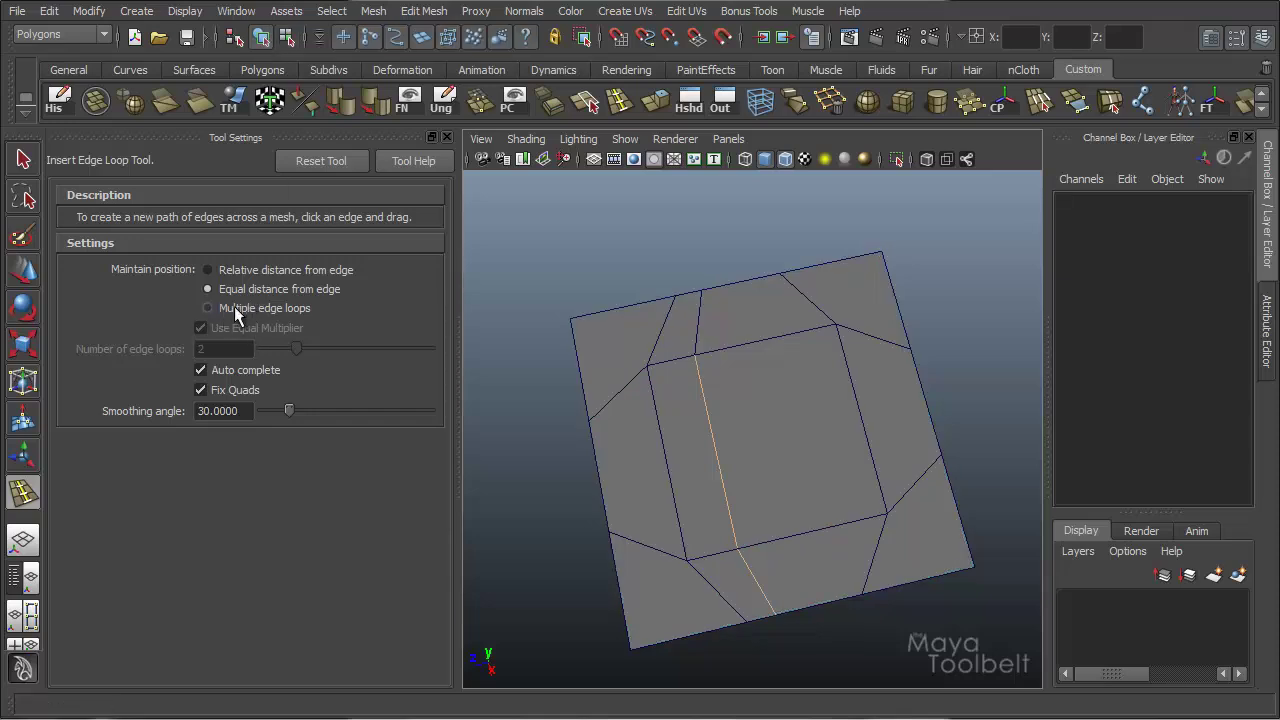
pyautogui.click(222, 310)
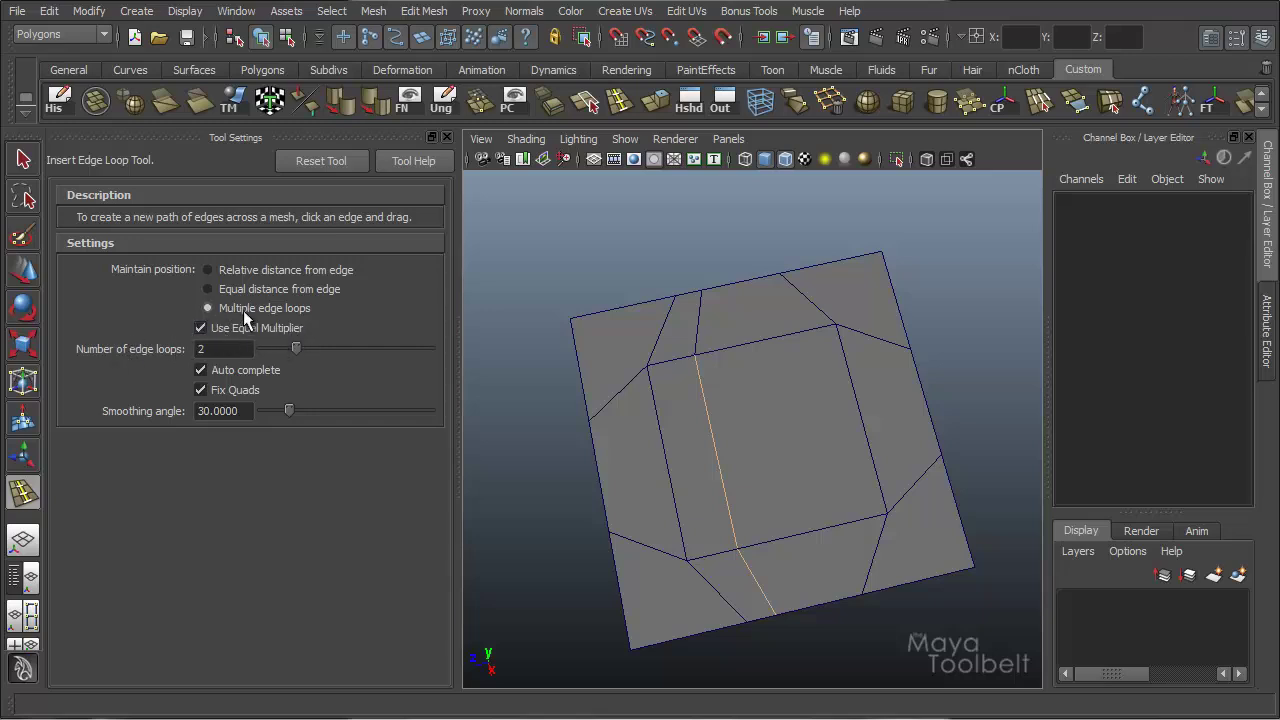
pyautogui.click(228, 289)
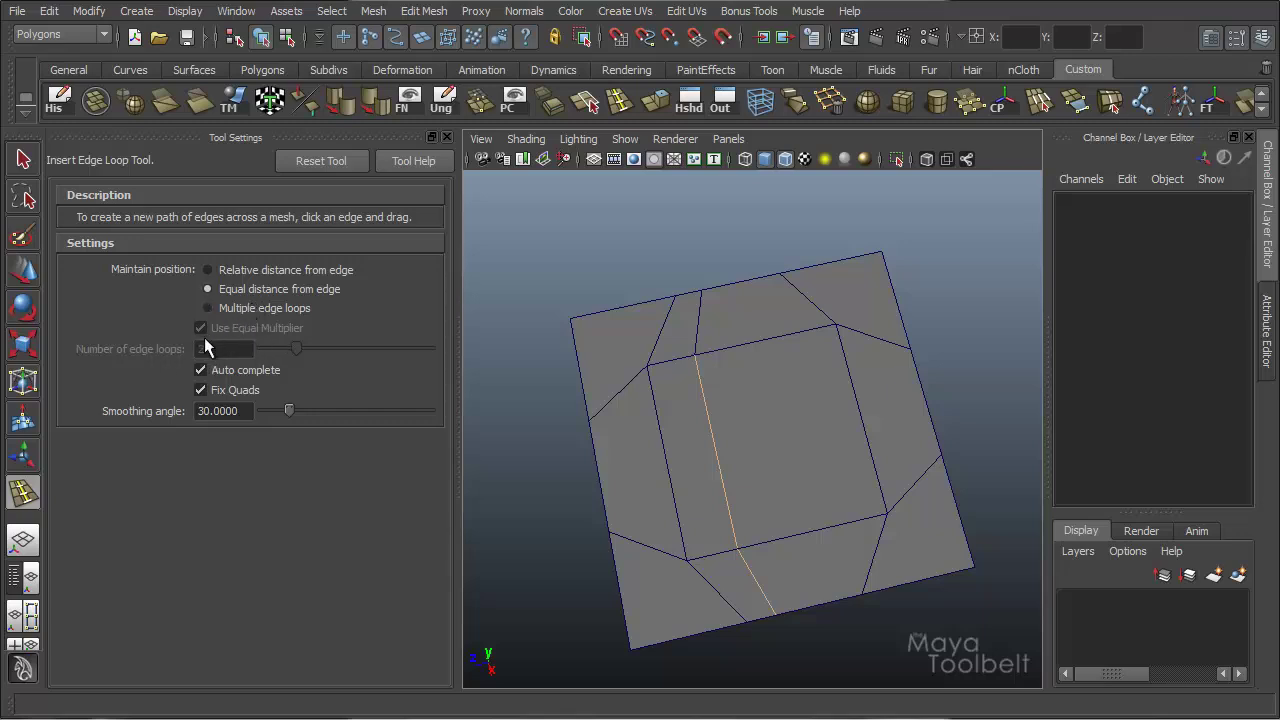
pyautogui.click(276, 268)
pyautogui.click(261, 287)
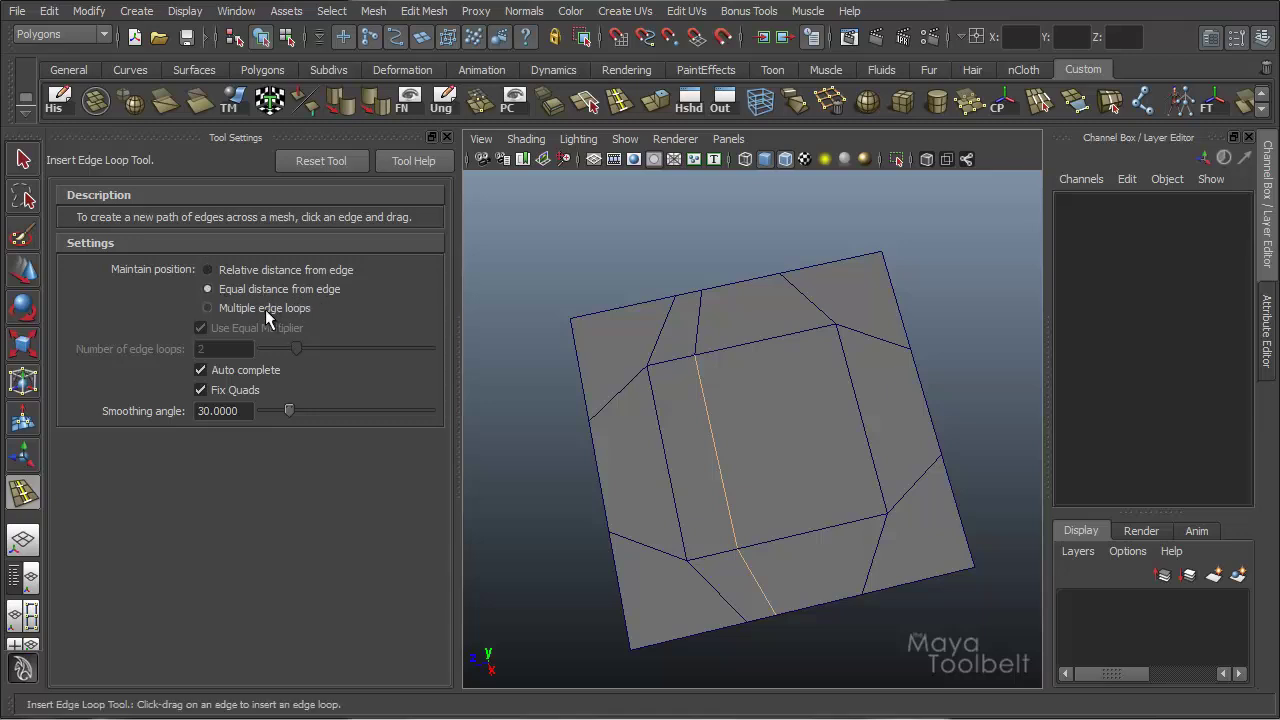
pyautogui.click(263, 307)
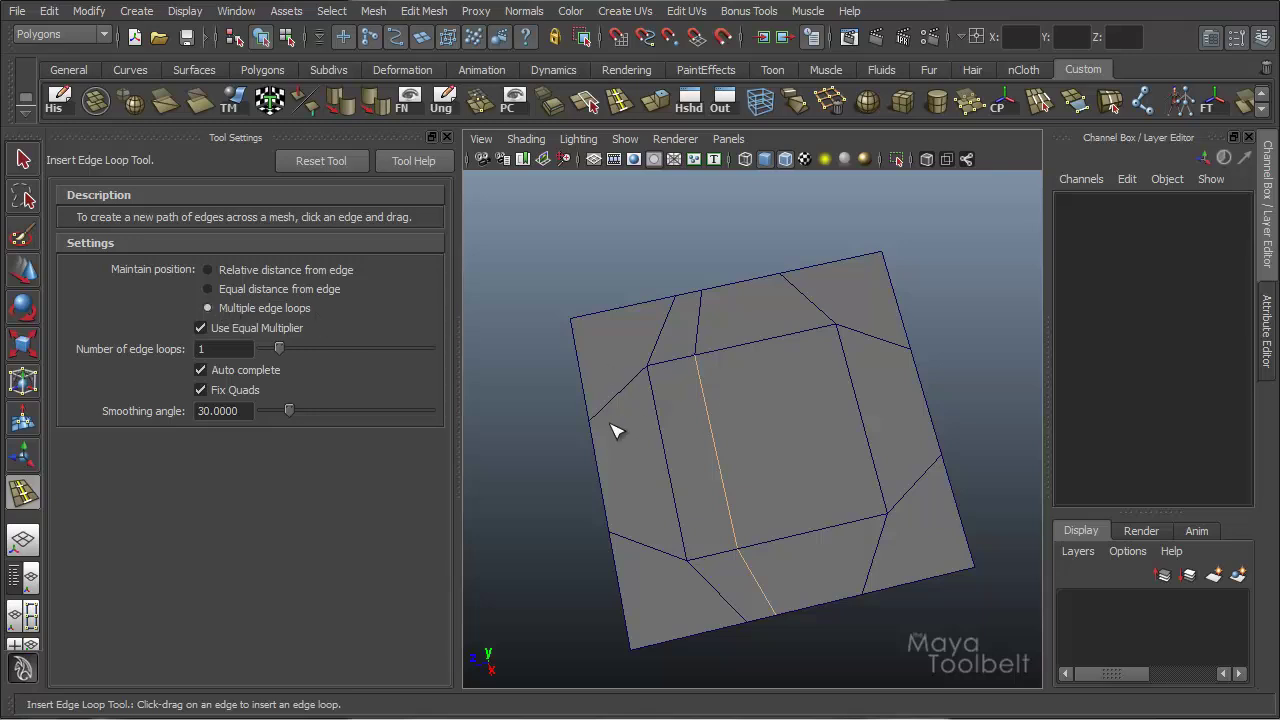
# Step: Insert one centered crosswise edge loop in the plane's middle row and another in its far row
pyautogui.click(668, 455)
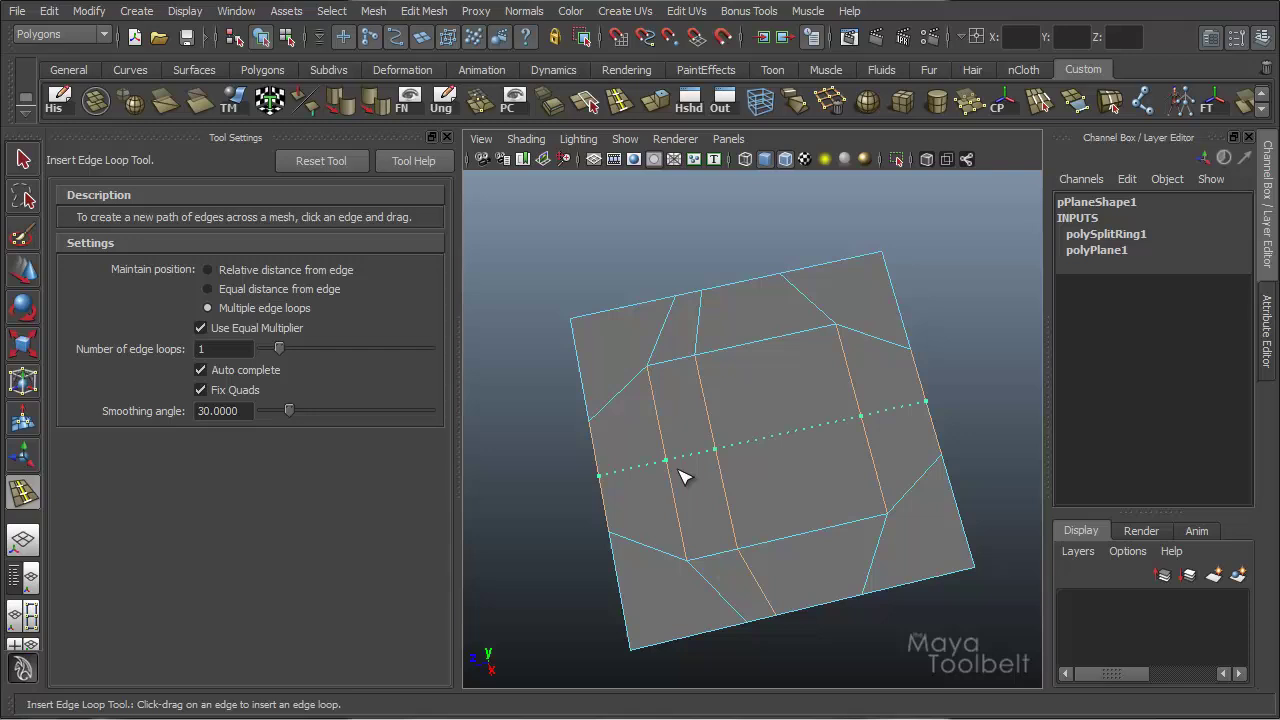
pyautogui.moveTo(680, 477); pyautogui.dragTo(684, 478)
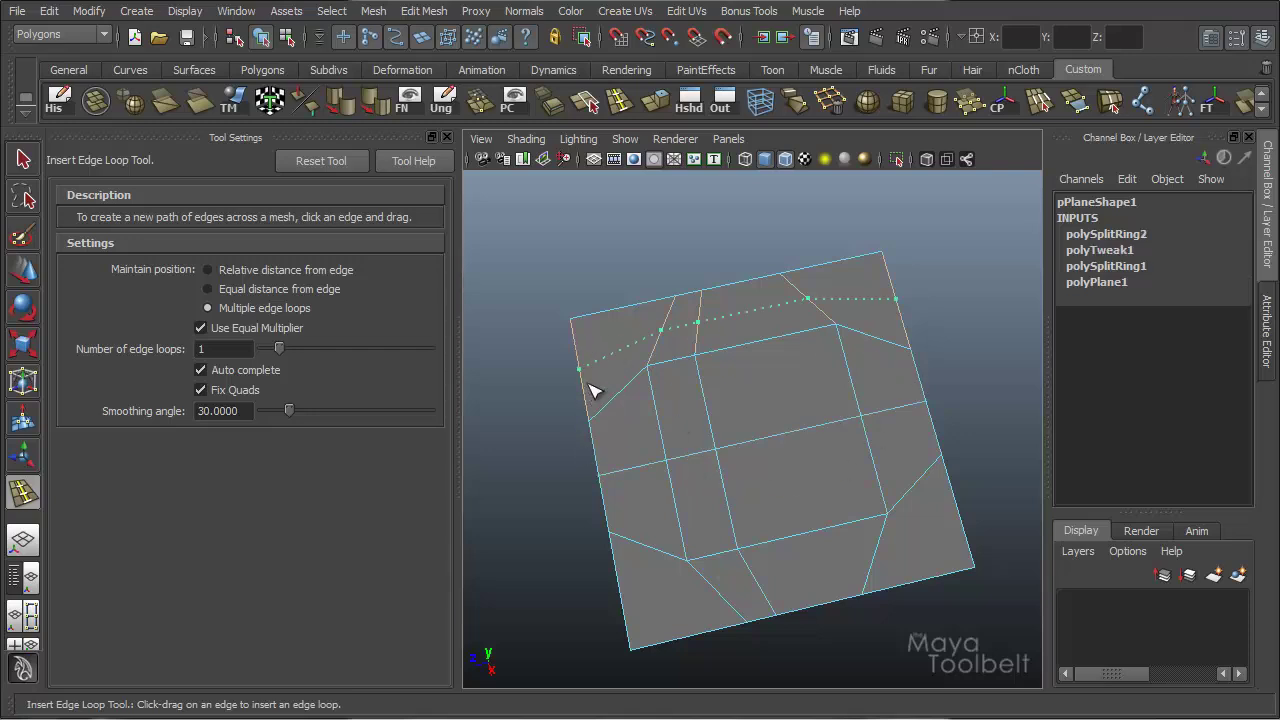
pyautogui.moveTo(609, 437); pyautogui.dragTo(610, 438)
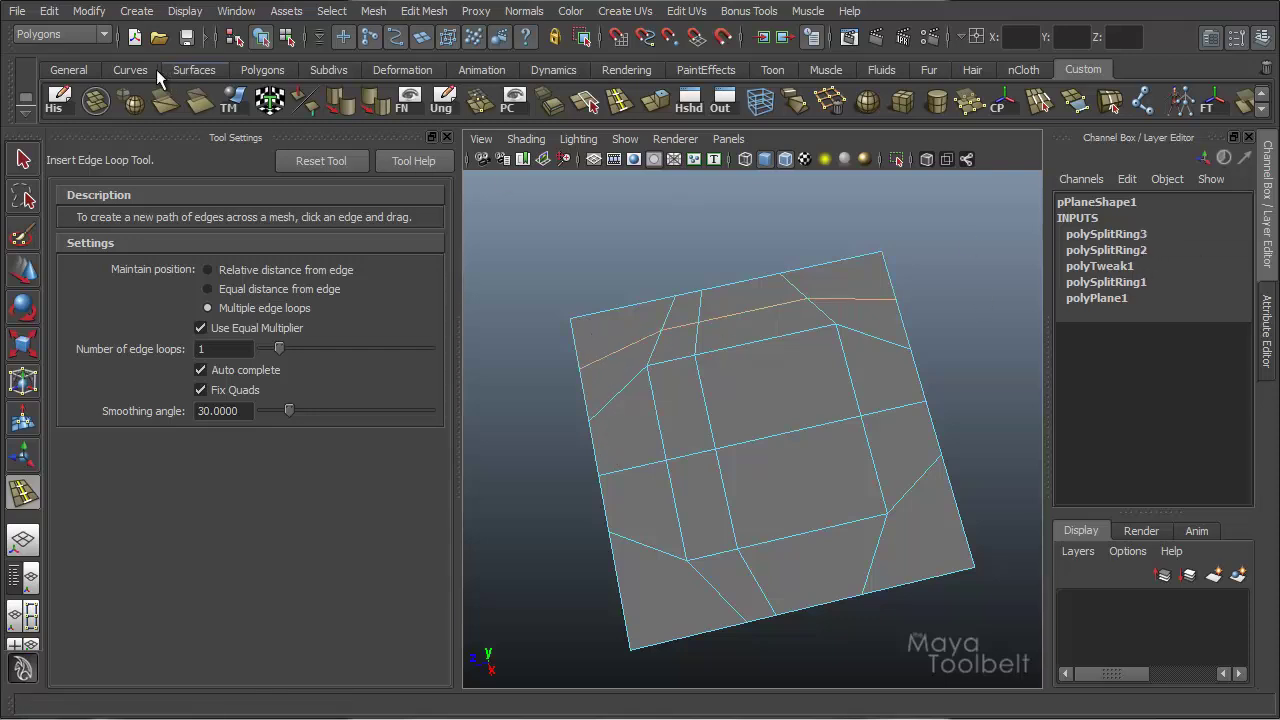
# Step: Select the plane in object mode and try sliding the Weight of polySplitRing2 with the Move Tool active
pyautogui.click(287, 38)
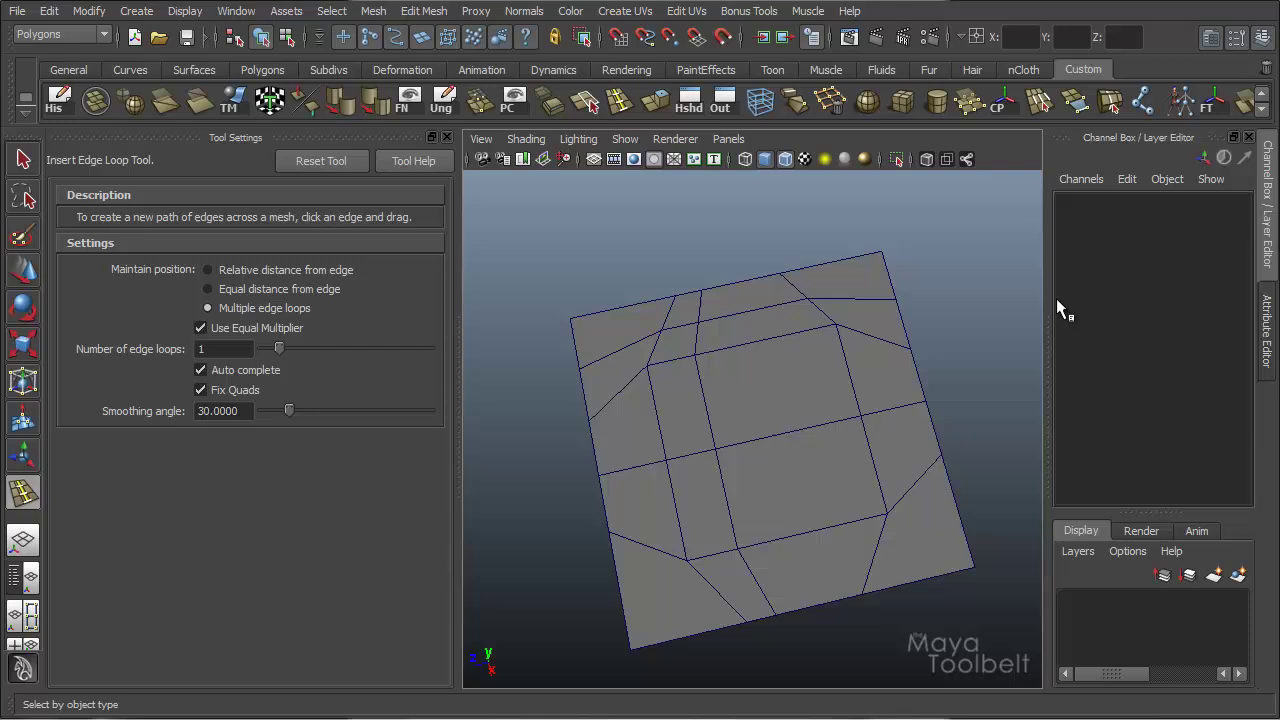
pyautogui.click(851, 429)
pyautogui.press('w')
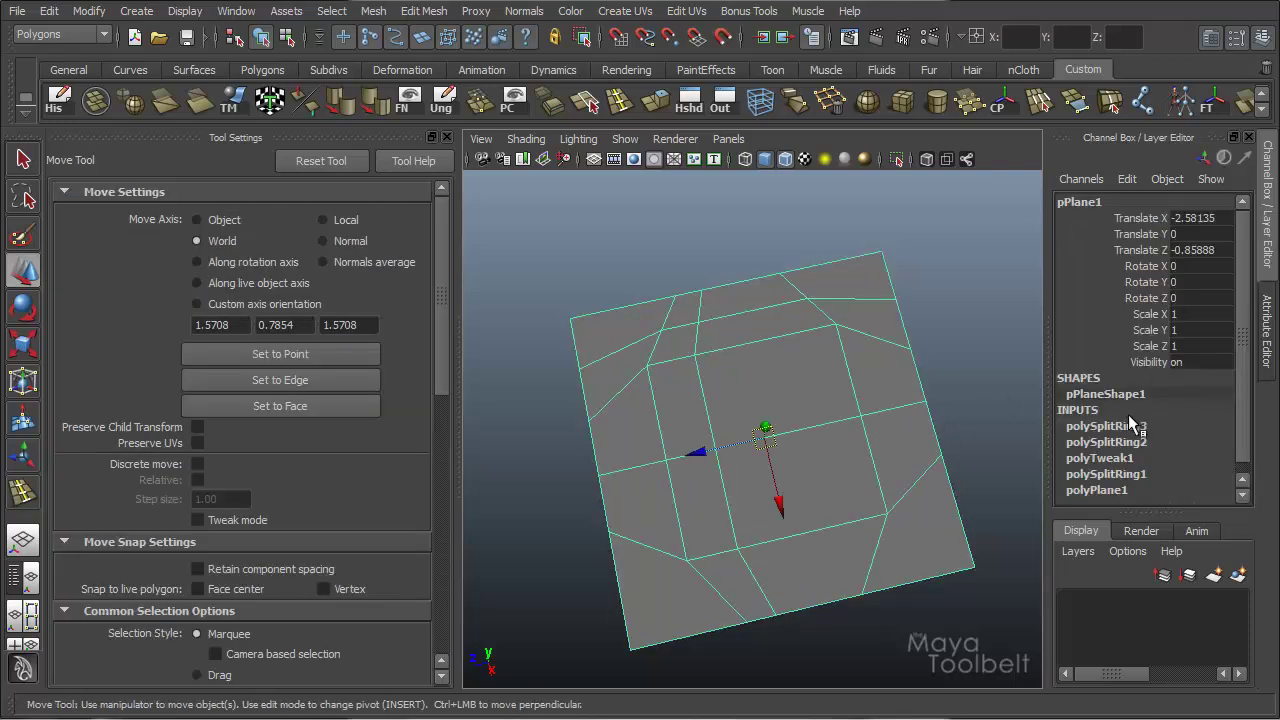
pyautogui.click(1138, 444)
pyautogui.click(1155, 305)
pyautogui.moveTo(948, 368); pyautogui.dragTo(964, 368, button='middle')
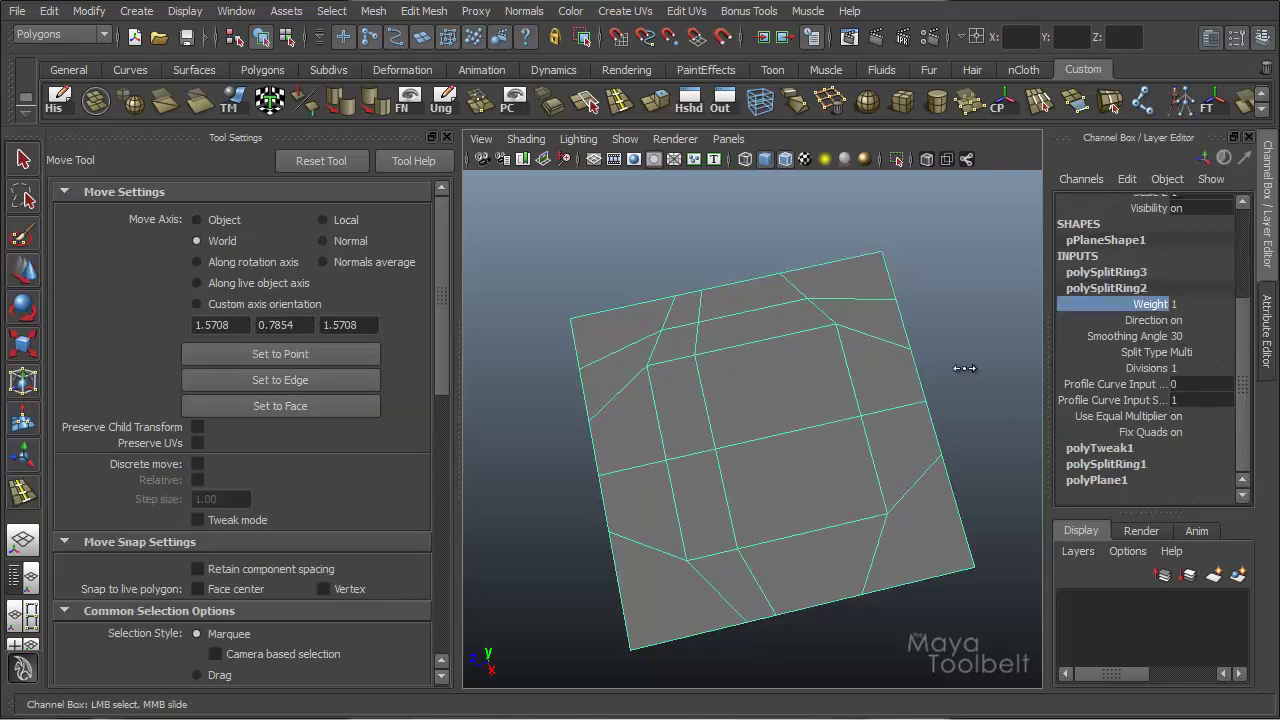
pyautogui.moveTo(885, 357); pyautogui.dragTo(950, 351, button='middle')
# Step: Set the number of edge loops to 3 and insert sets lengthwise in the wide middle column and crosswise just beyond the middle loop
pyautogui.press('y')
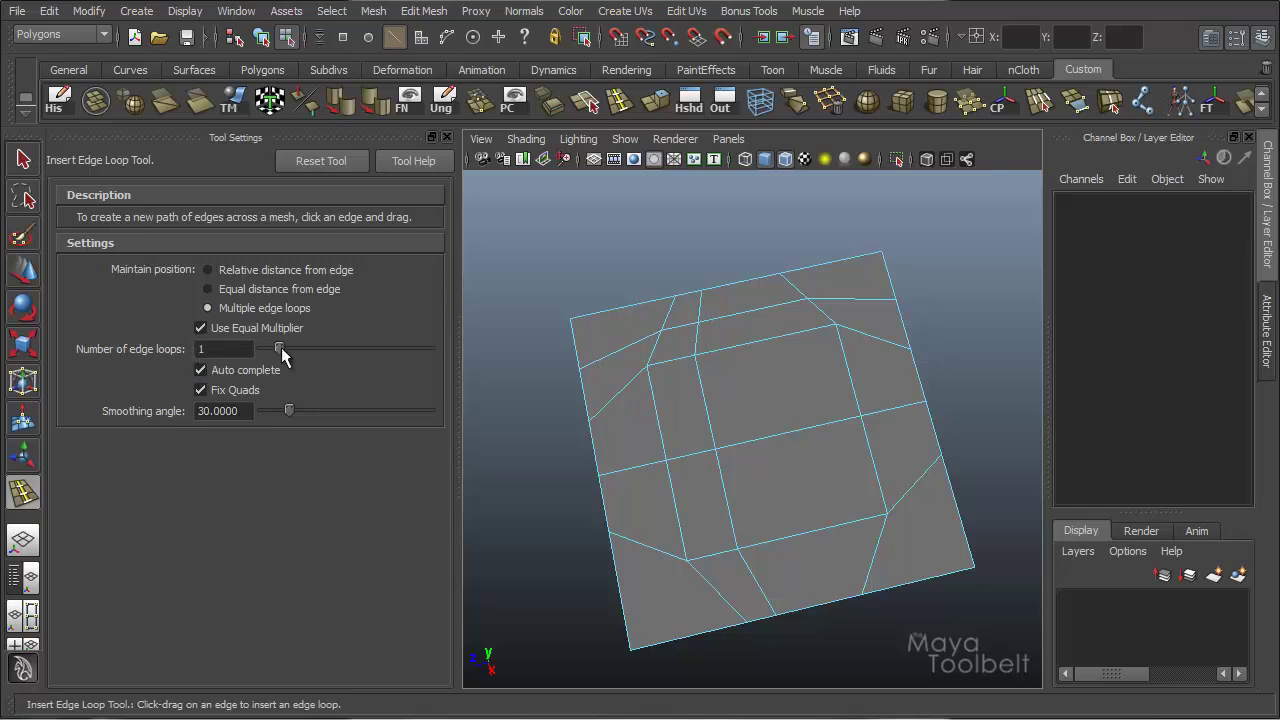
pyautogui.moveTo(281, 347); pyautogui.dragTo(294, 347)
pyautogui.click(805, 432)
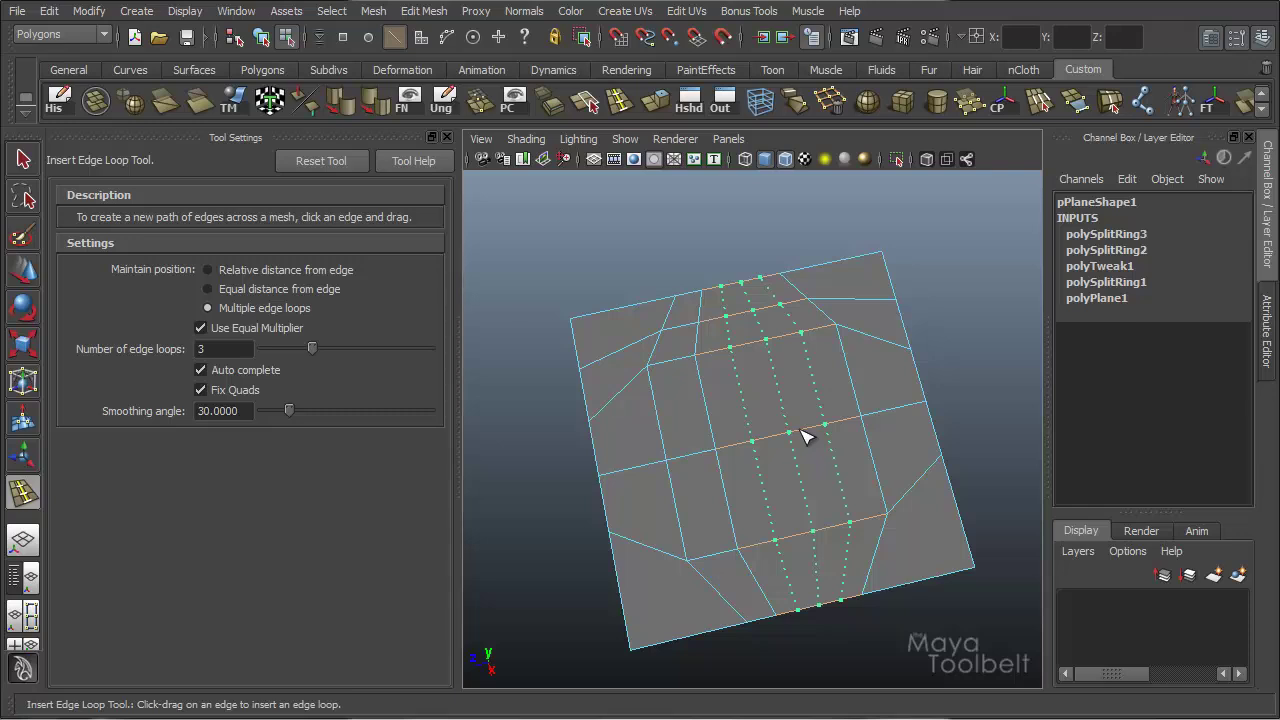
pyautogui.moveTo(805, 432); pyautogui.dragTo(795, 430)
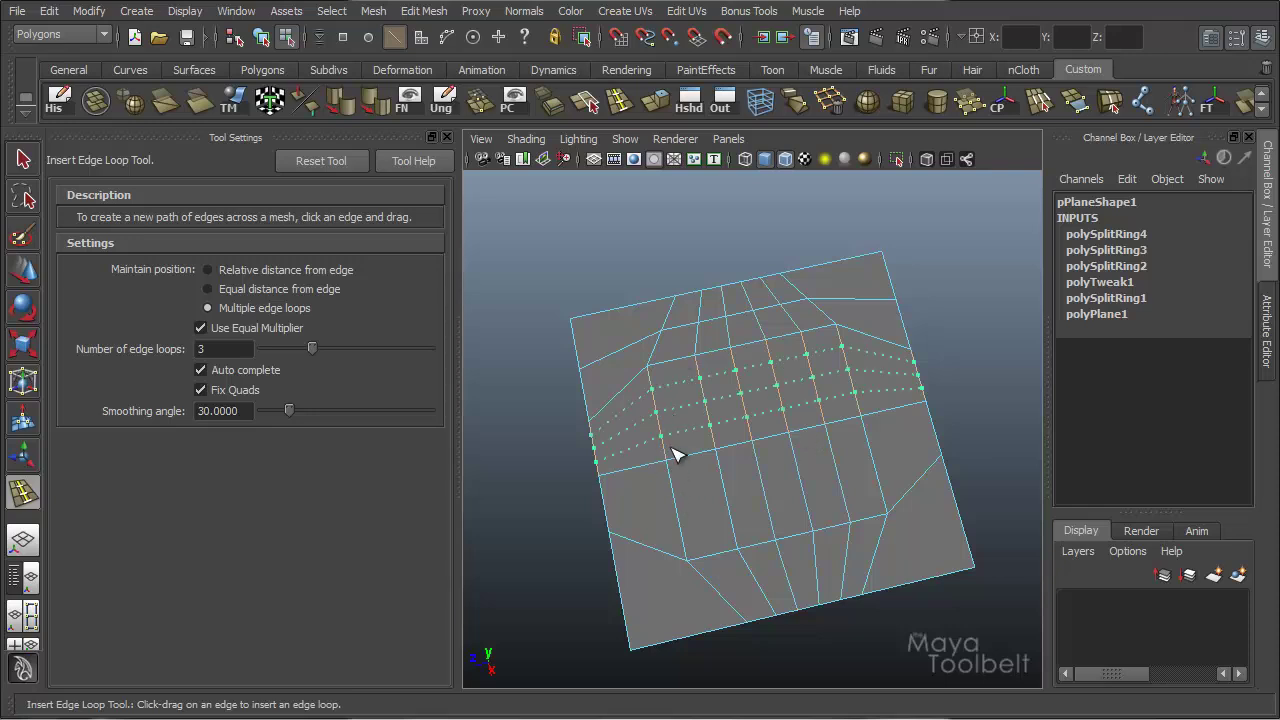
pyautogui.moveTo(932, 457); pyautogui.dragTo(930, 456)
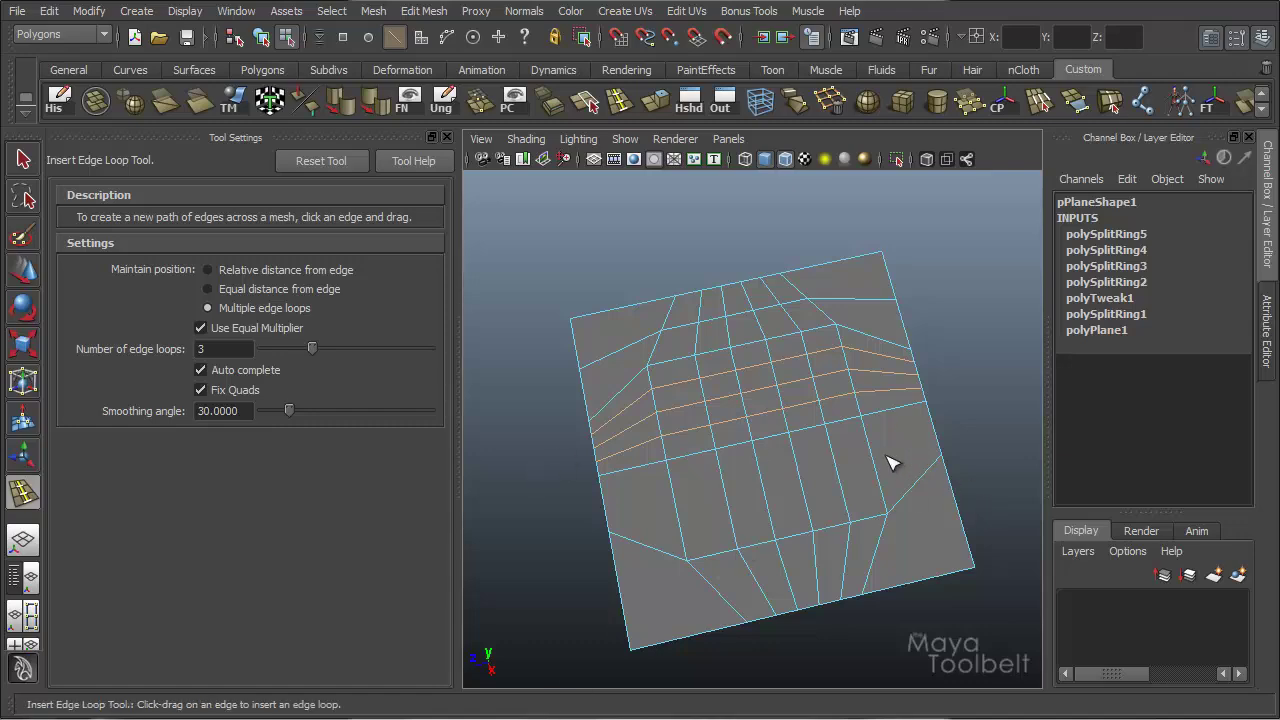
# Step: Return to object selection with the Move Tool and delete the plane from the scene
pyautogui.press('w')
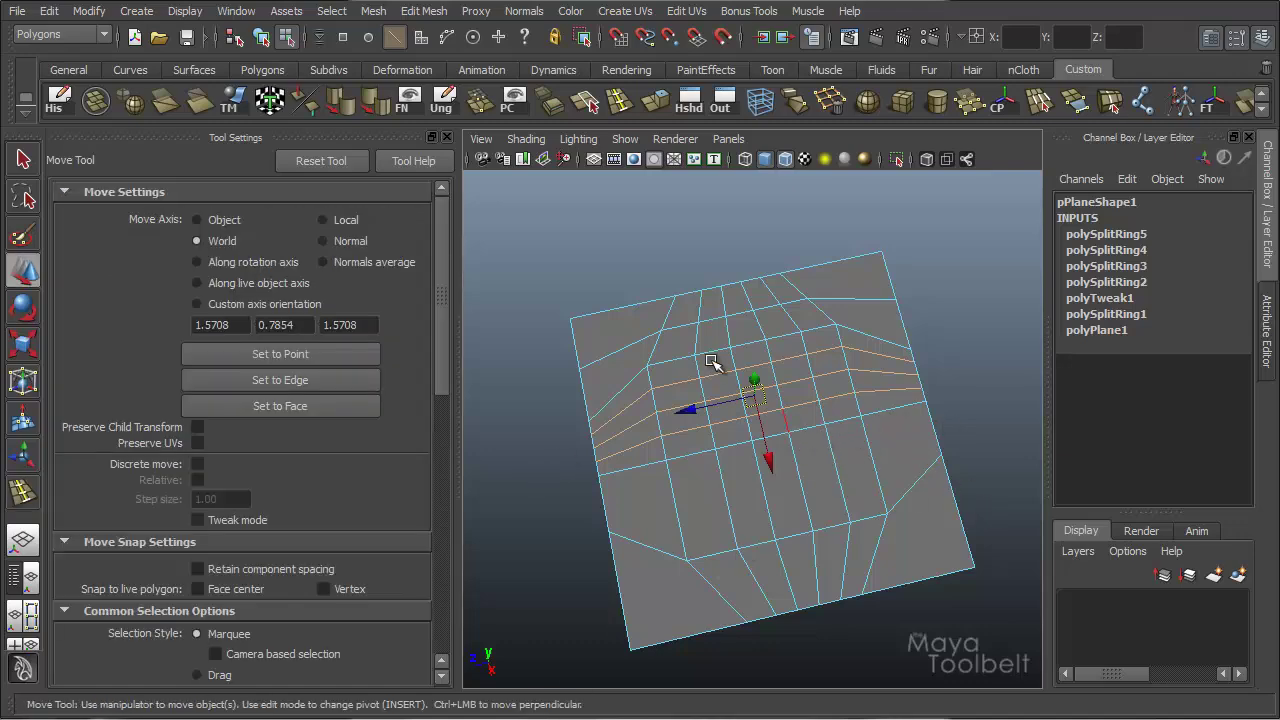
pyautogui.press('F8')
pyautogui.keyDown('alt'); pyautogui.moveTo(703, 381); pyautogui.dragTo(828, 450); pyautogui.keyUp('alt')
pyautogui.press('Delete')
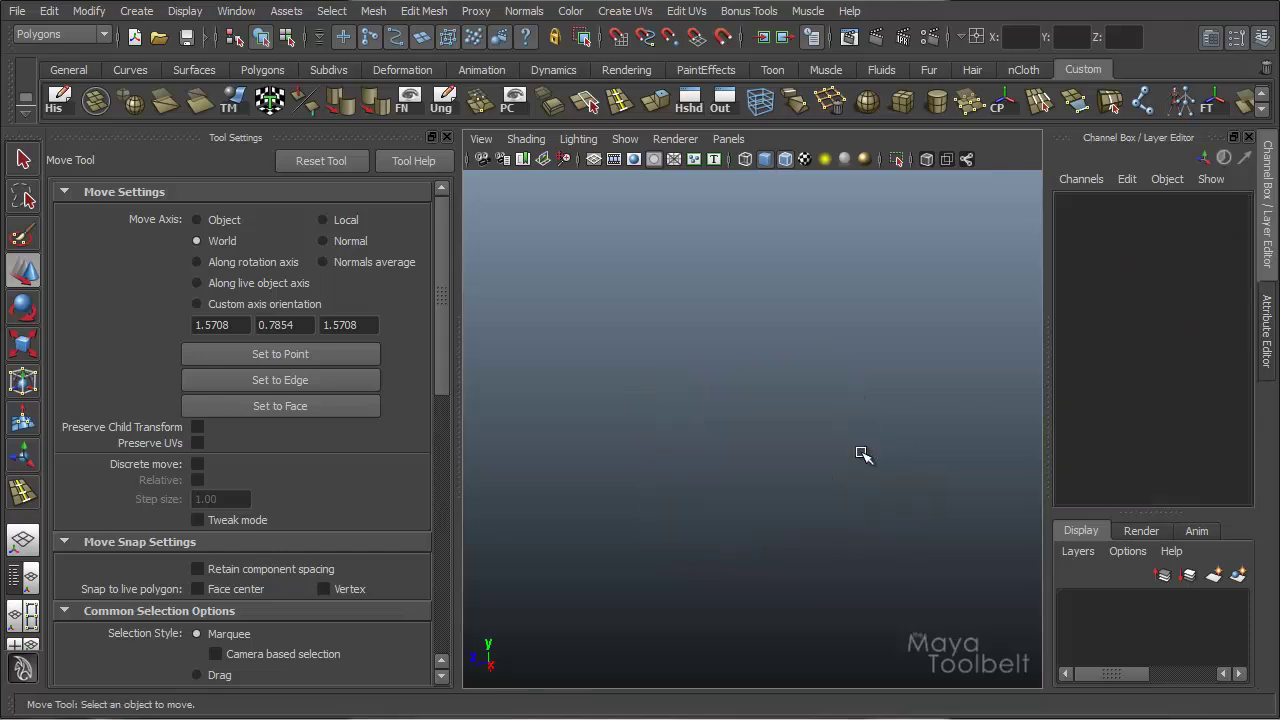
# Step: Create a polygon sphere in the empty scene and frame it in the view
pyautogui.click(136, 11)
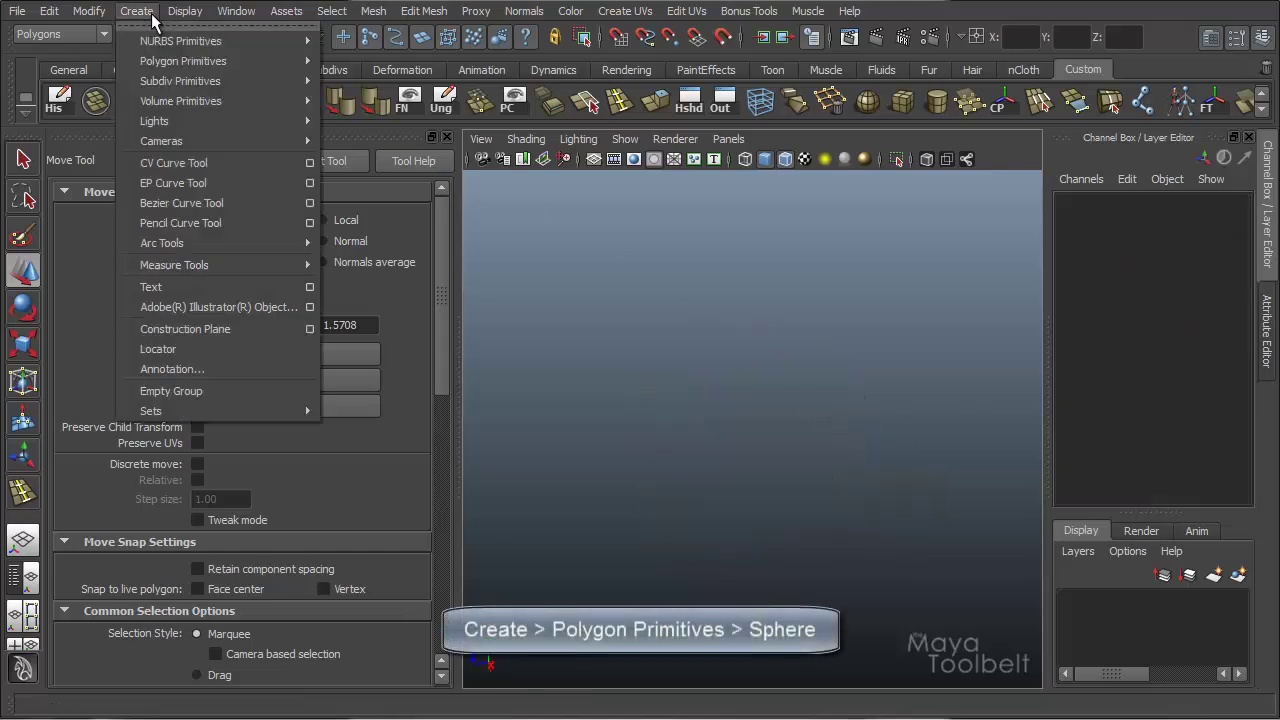
pyautogui.moveTo(271, 66)
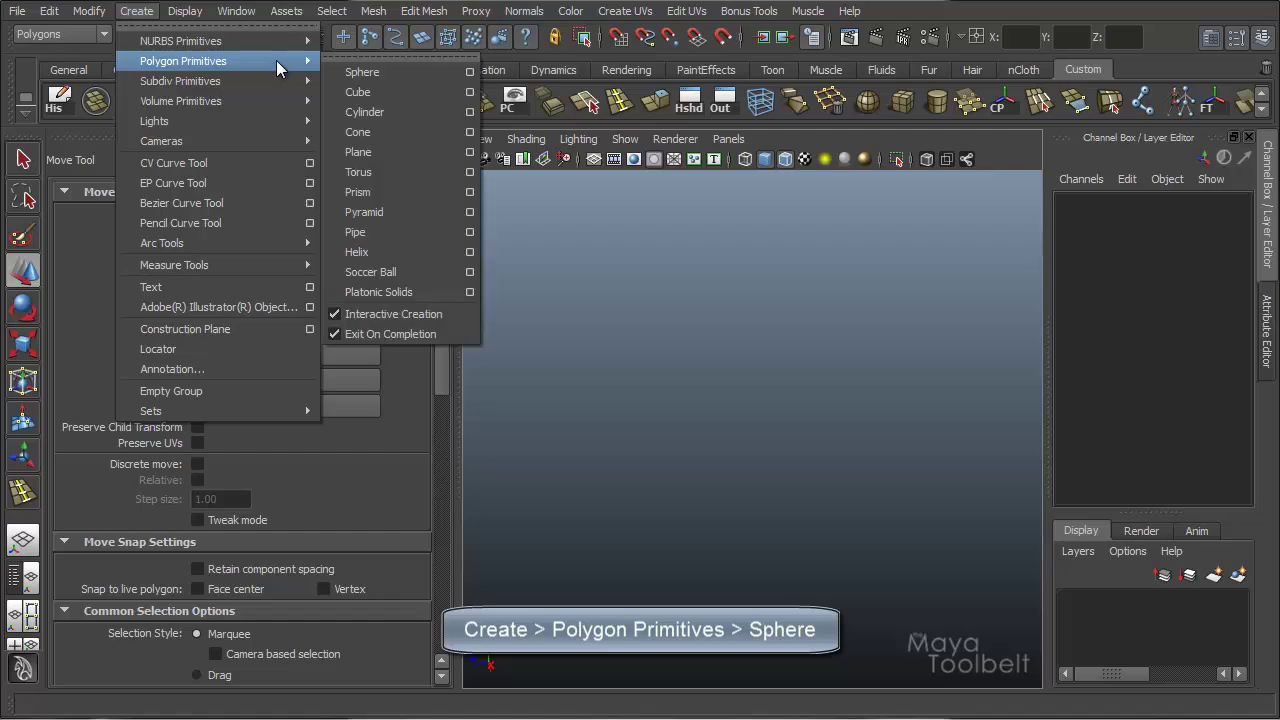
pyautogui.click(391, 75)
pyautogui.click(766, 414)
pyautogui.moveTo(820, 460)
pyautogui.mouseDown()
pyautogui.moveTo(851, 486)
pyautogui.moveTo(863, 294)
pyautogui.mouseUp()
pyautogui.press('5')
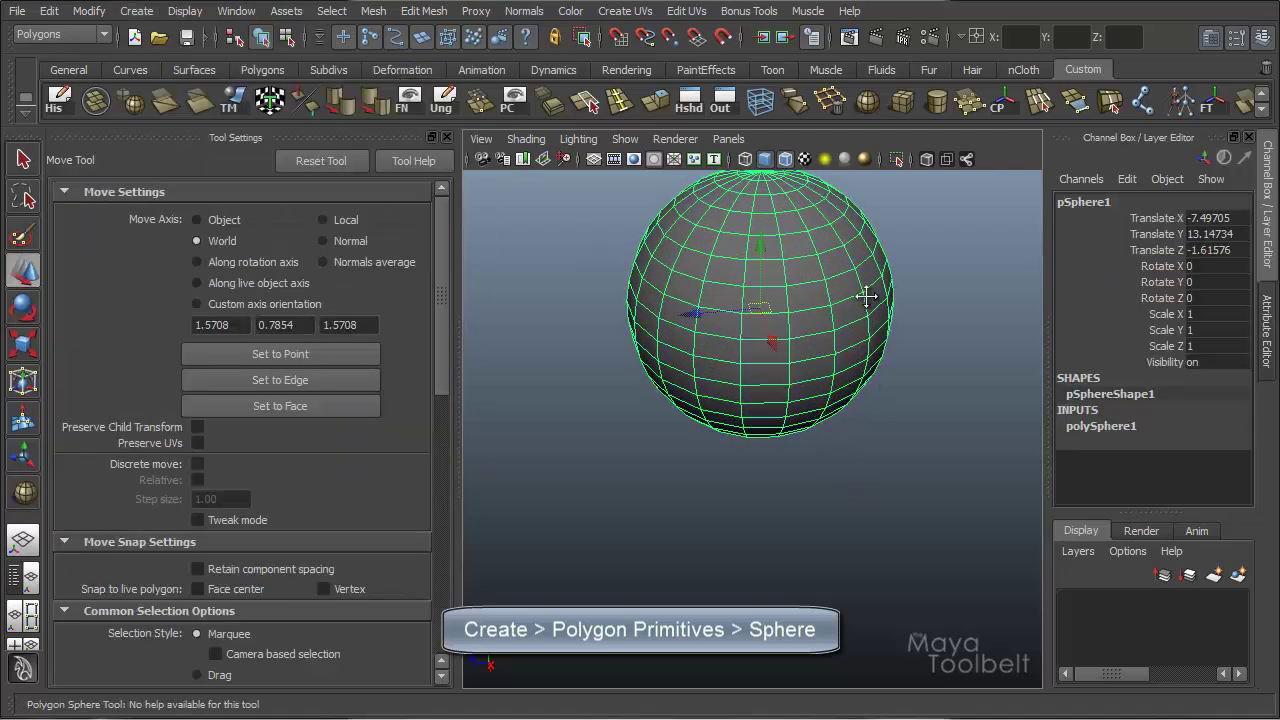
pyautogui.press('f')
# Step: Reduce the sphere's axis and height subdivisions in its polySphere1 inputs and deselect it
pyautogui.click(1100, 426)
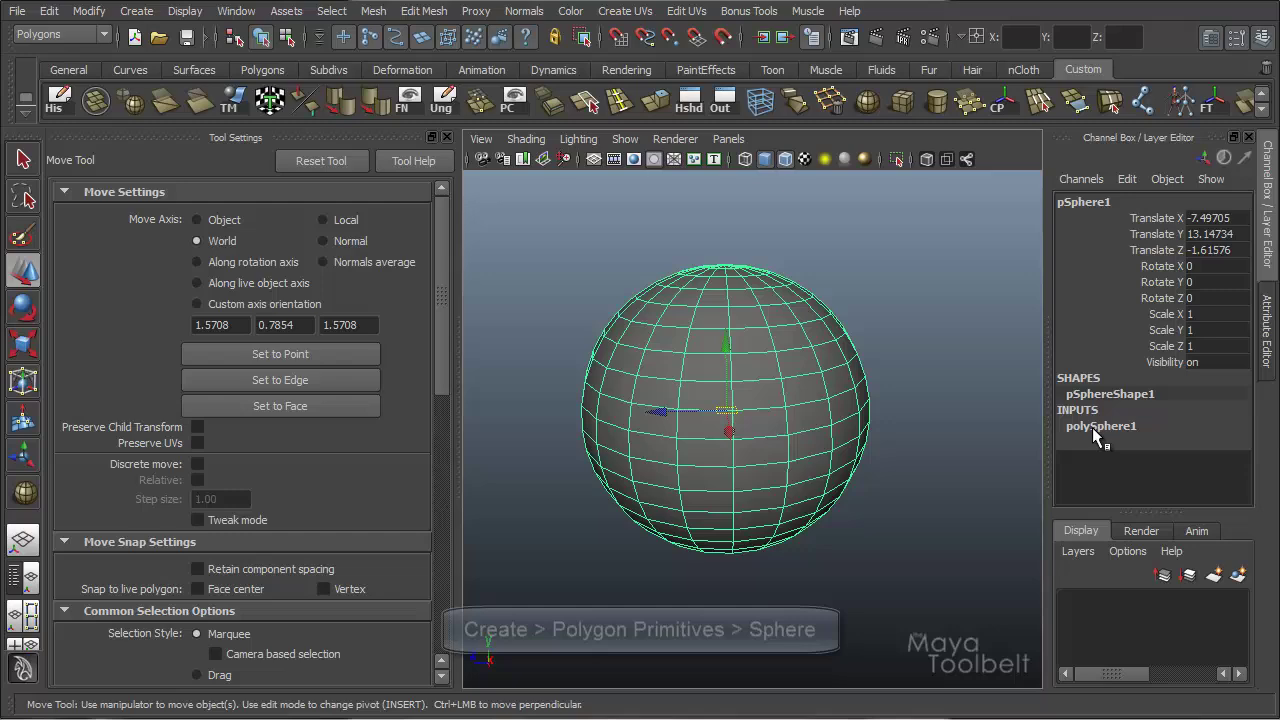
pyautogui.moveTo(1150, 448); pyautogui.dragTo(1143, 466)
pyautogui.moveTo(938, 385); pyautogui.dragTo(900, 424, button='middle')
pyautogui.keyDown('ctrl'); pyautogui.click(1125, 464); pyautogui.keyUp('ctrl')
pyautogui.keyDown('alt'); pyautogui.moveTo(782, 324); pyautogui.dragTo(843, 286); pyautogui.keyUp('alt')
pyautogui.keyDown('alt'); pyautogui.moveTo(843, 286); pyautogui.dragTo(949, 309, button='right'); pyautogui.keyUp('alt')
pyautogui.click(949, 309)
pyautogui.keyDown('alt'); pyautogui.moveTo(939, 403); pyautogui.dragTo(894, 409); pyautogui.keyUp('alt')
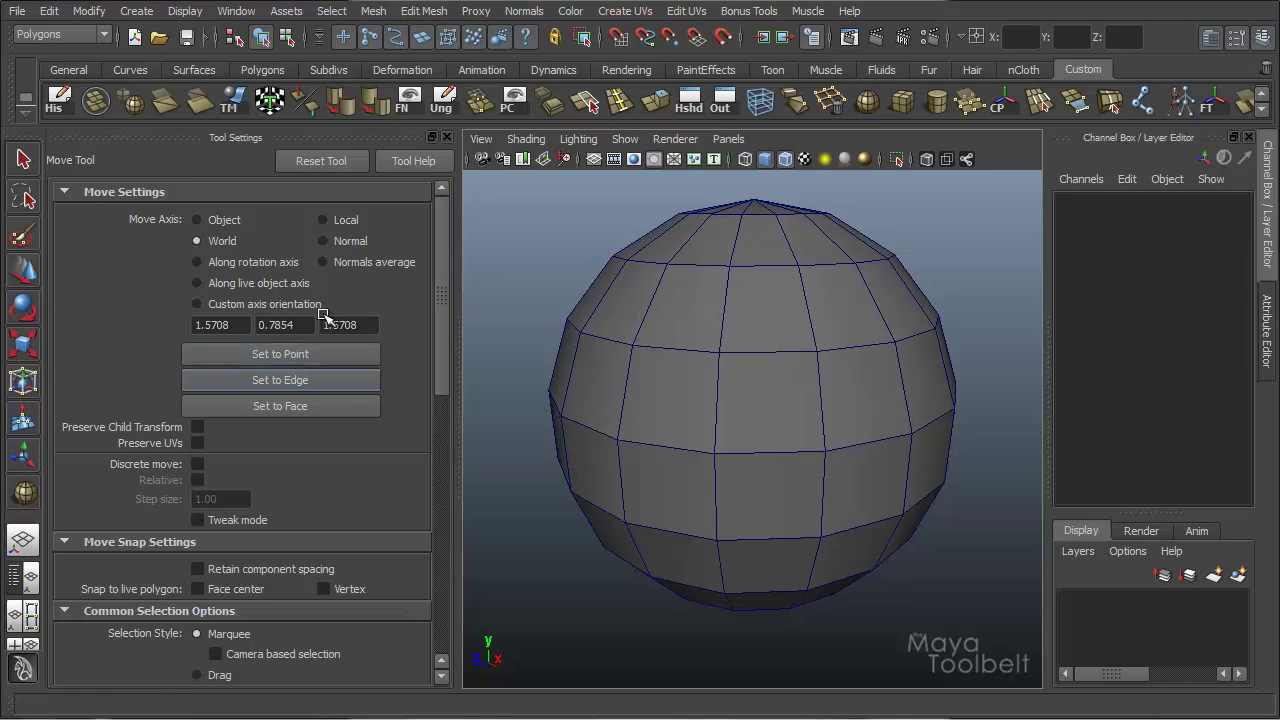
# Step: Insert three evenly spaced vertical edge loops in one column of the sphere with the Insert Edge Loop Tool
pyautogui.click(616, 100)
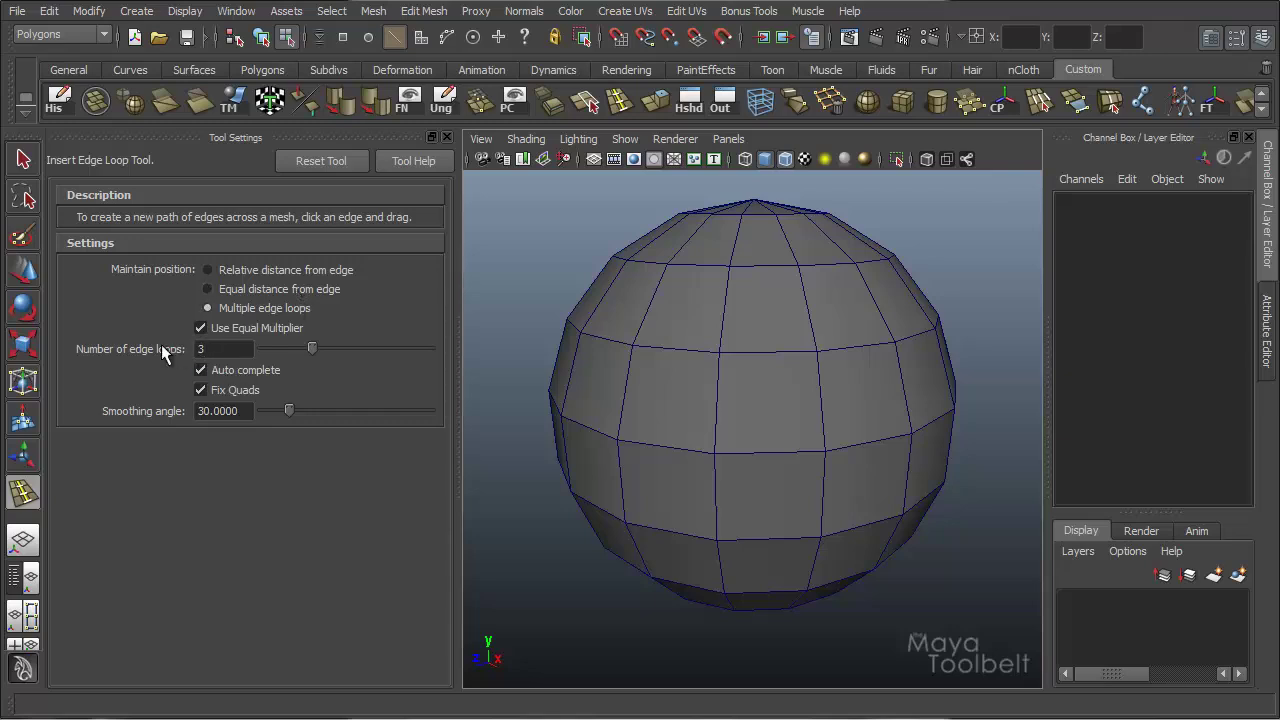
pyautogui.click(766, 356)
pyautogui.click(768, 354)
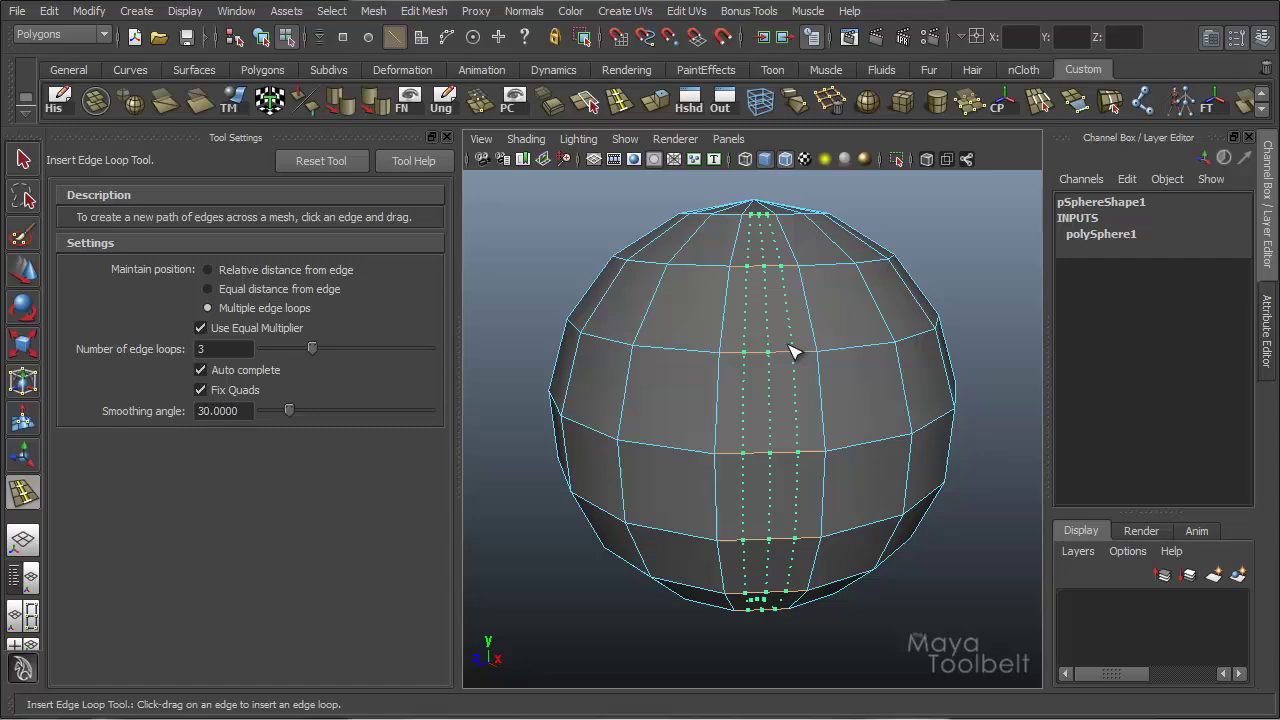
pyautogui.moveTo(752, 355); pyautogui.dragTo(752, 355)
# Step: Examine how the three inserted loops end at the triangular faces around the sphere's poles
pyautogui.keyDown('alt'); pyautogui.moveTo(880, 300); pyautogui.dragTo(616, 357); pyautogui.keyUp('alt')
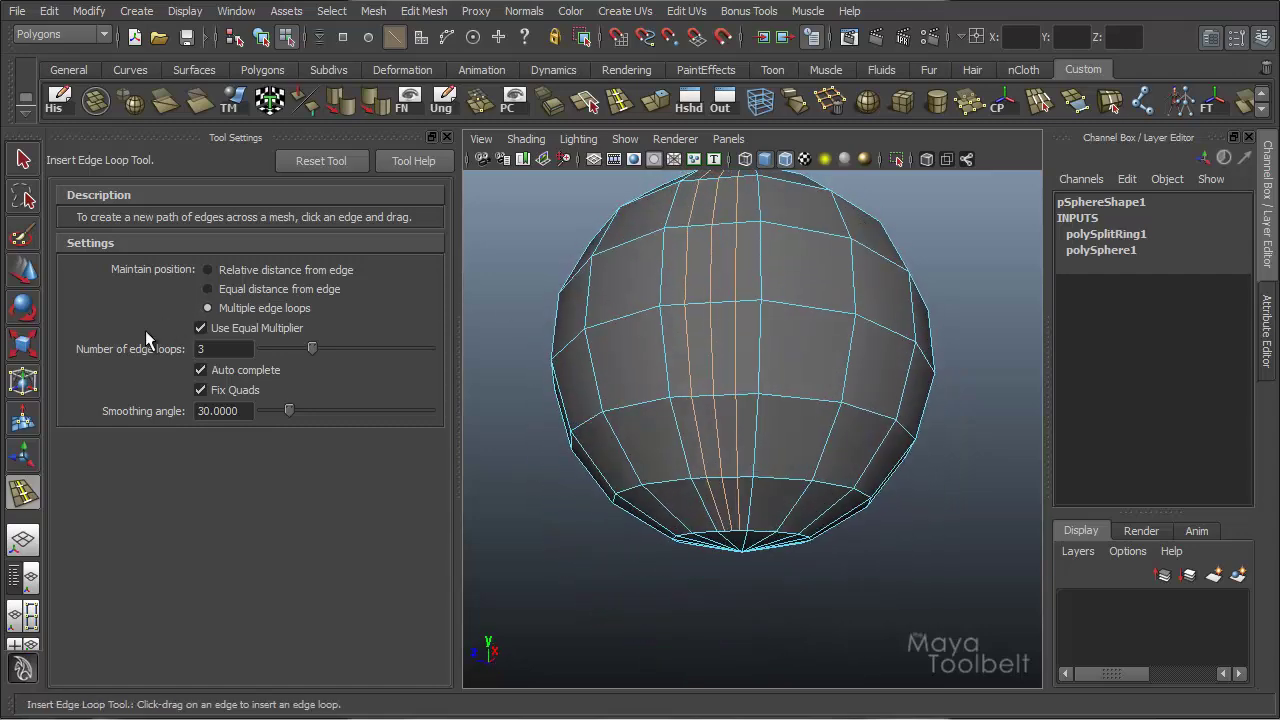
pyautogui.keyDown('alt'); pyautogui.moveTo(802, 451); pyautogui.dragTo(785, 578); pyautogui.keyUp('alt')
pyautogui.keyDown('alt'); pyautogui.moveTo(702, 428); pyautogui.dragTo(900, 466, button='right'); pyautogui.keyUp('alt')
pyautogui.keyDown('alt'); pyautogui.moveTo(900, 466); pyautogui.dragTo(777, 491); pyautogui.keyUp('alt')
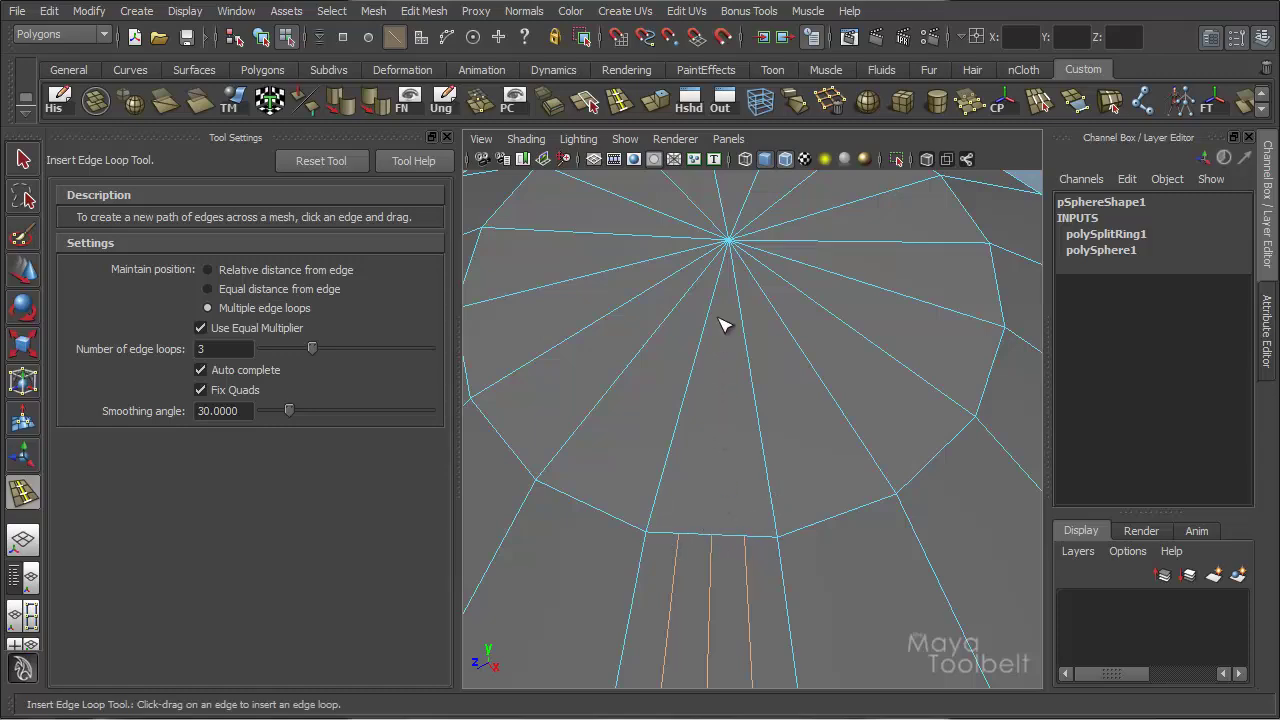
pyautogui.keyDown('alt'); pyautogui.moveTo(874, 558); pyautogui.dragTo(802, 540); pyautogui.keyUp('alt')
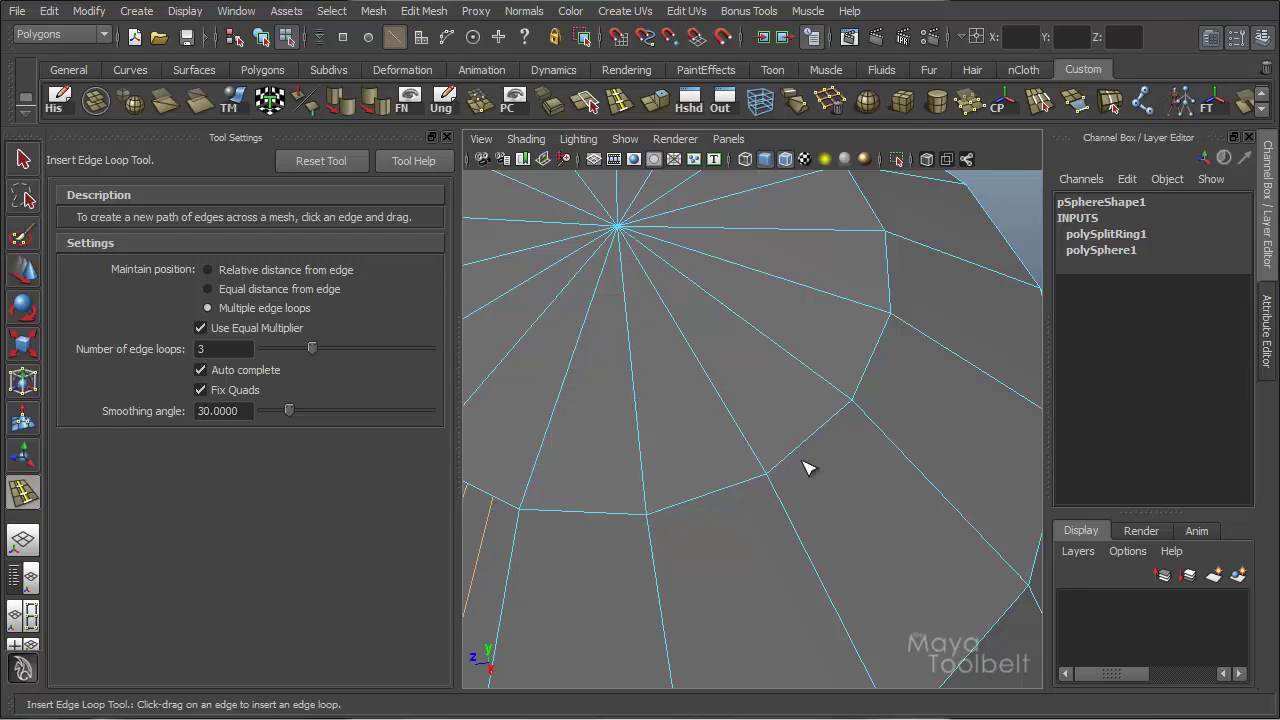
pyautogui.moveTo(809, 468)
pyautogui.keyDown('alt'); pyautogui.mouseDown(button='right')
pyautogui.moveTo(843, 494)
pyautogui.moveTo(814, 466)
pyautogui.mouseUp(button='right'); pyautogui.keyUp('alt')
pyautogui.keyDown('alt'); pyautogui.moveTo(814, 466); pyautogui.dragTo(770, 470); pyautogui.keyUp('alt')
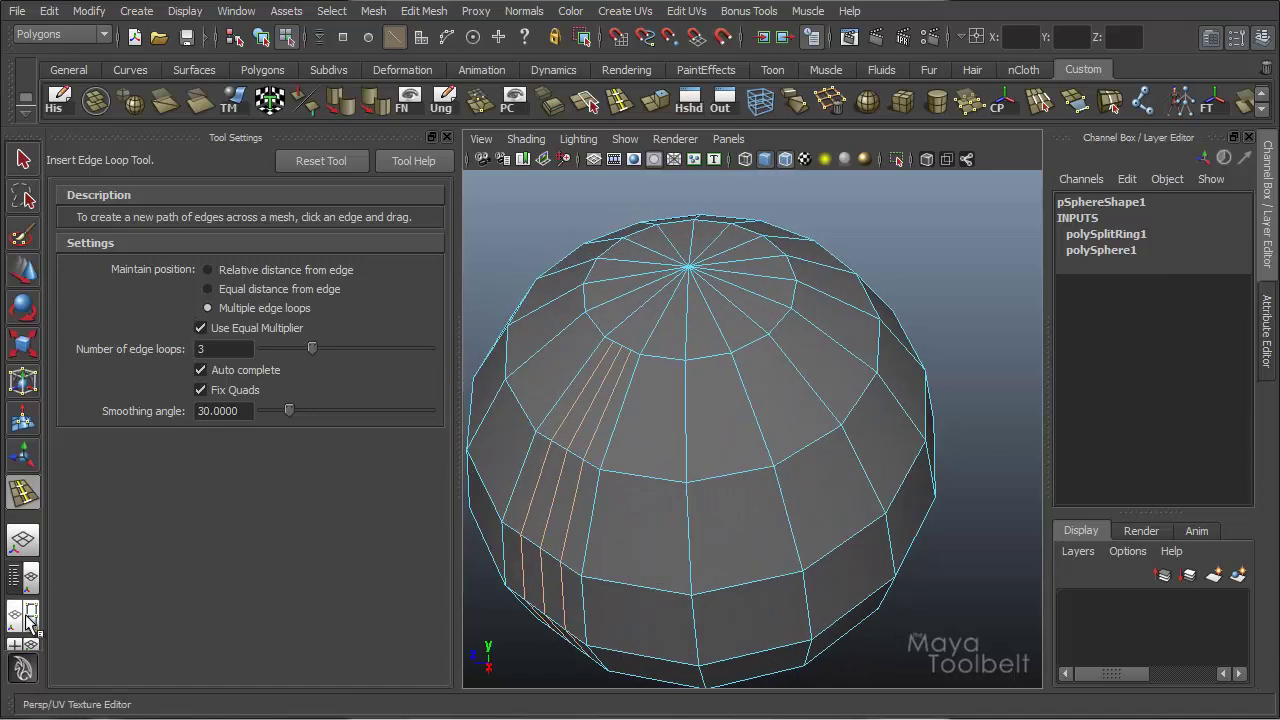
# Step: Switch to relative distance from edge and insert one vertical edge loop in another column of the sphere
pyautogui.click(208, 270)
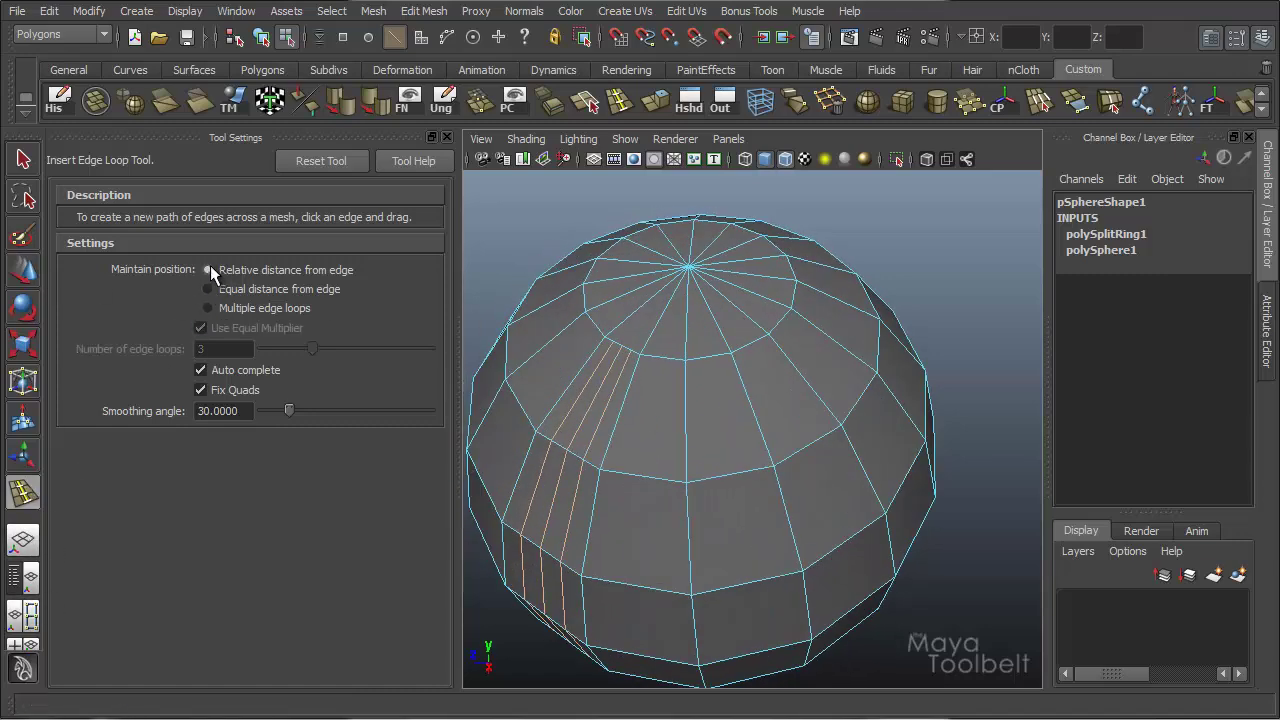
pyautogui.keyDown('alt'); pyautogui.moveTo(572, 375); pyautogui.dragTo(535, 348); pyautogui.keyUp('alt')
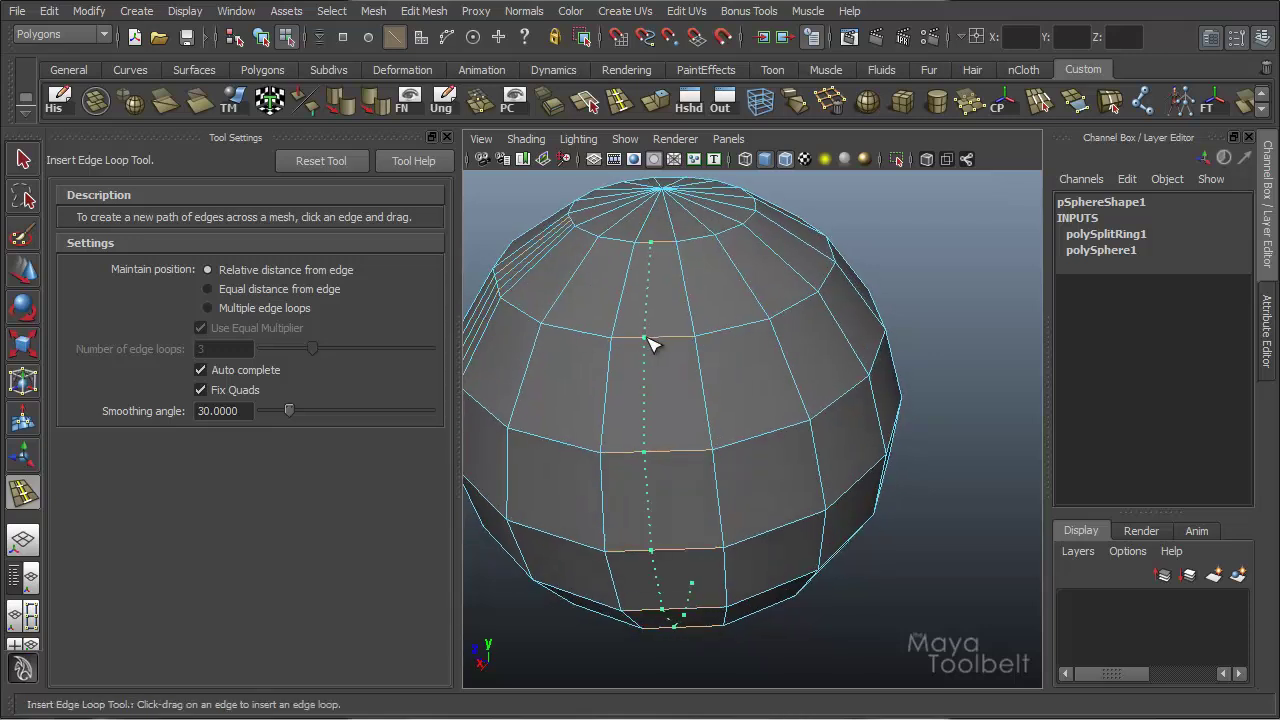
pyautogui.moveTo(648, 343)
pyautogui.mouseDown()
pyautogui.moveTo(678, 343)
pyautogui.moveTo(626, 342)
pyautogui.moveTo(656, 344)
pyautogui.moveTo(628, 348)
pyautogui.moveTo(658, 358)
pyautogui.mouseUp()
pyautogui.keyDown('alt'); pyautogui.moveTo(751, 410); pyautogui.dragTo(671, 408); pyautogui.keyUp('alt')
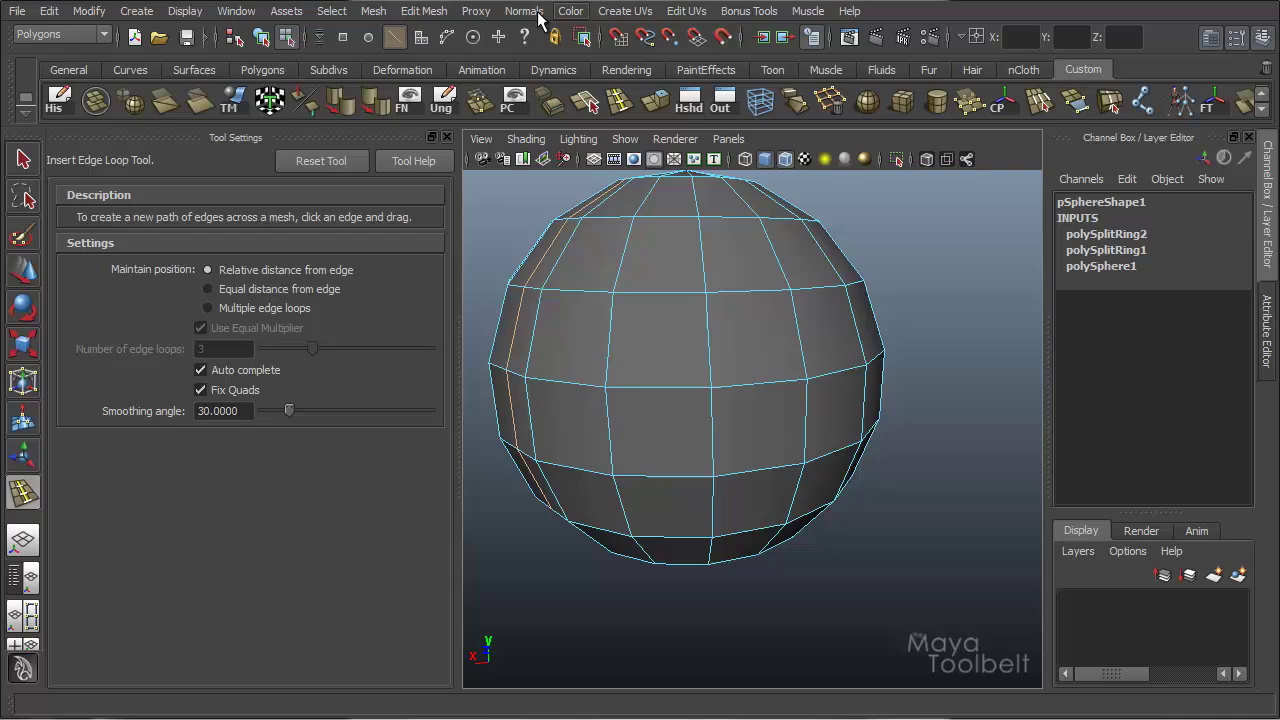
# Step: Cut an irregular, roughly U-shaped line across neighbouring faces in the sphere's middle rows with the Split Polygon Tool
pyautogui.click(432, 12)
pyautogui.click(464, 146)
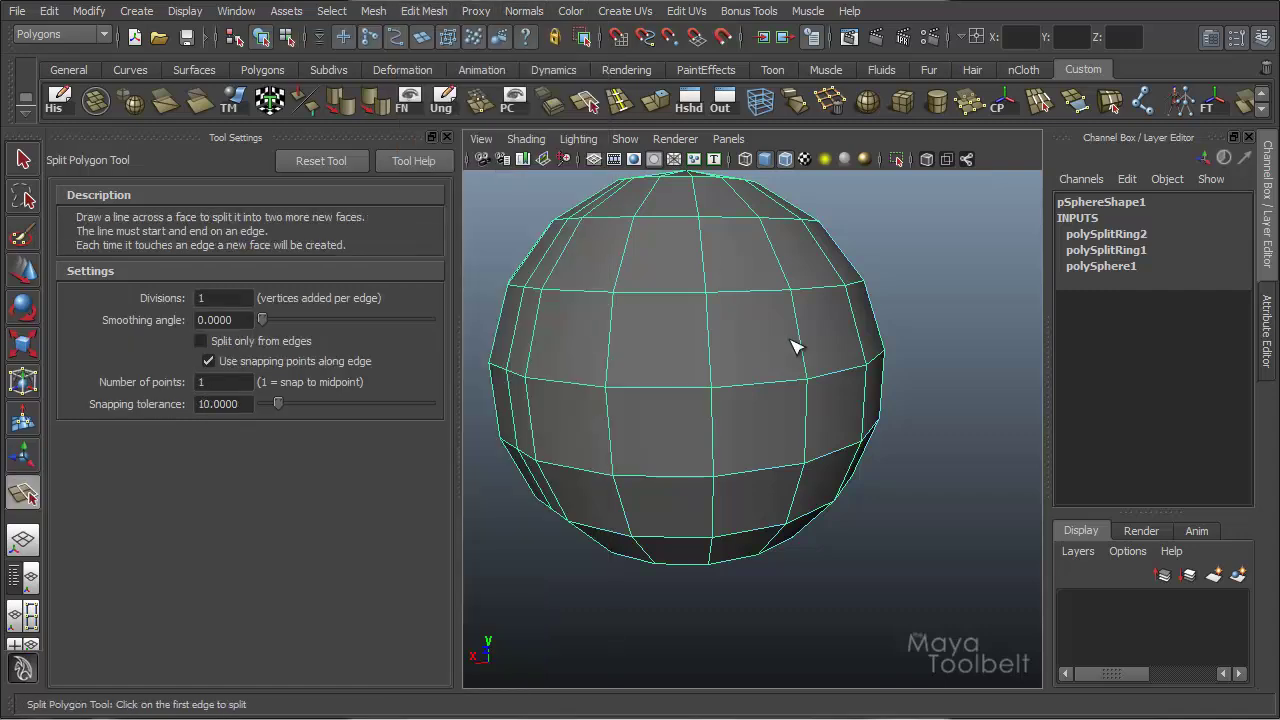
pyautogui.click(712, 316)
pyautogui.moveTo(790, 388)
pyautogui.mouseDown()
pyautogui.moveTo(806, 420)
pyautogui.moveTo(891, 411)
pyautogui.moveTo(810, 419)
pyautogui.moveTo(803, 380)
pyautogui.mouseUp()
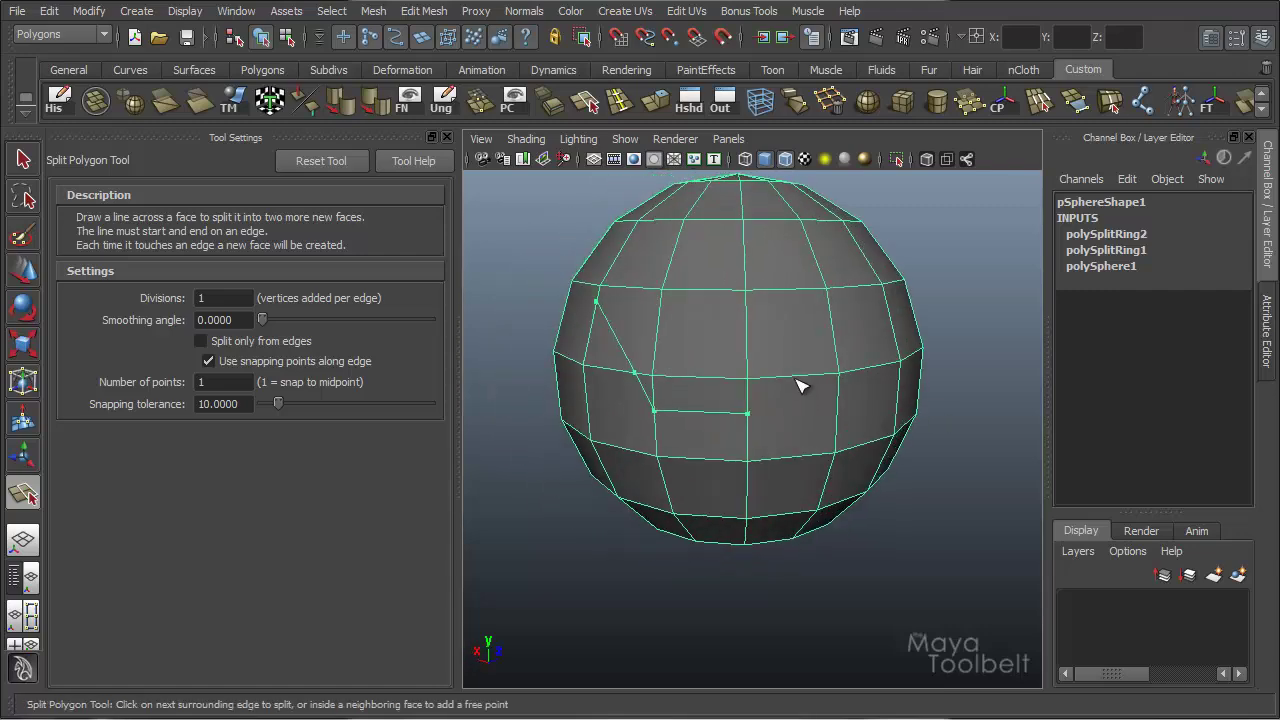
pyautogui.click(798, 378)
pyautogui.click(832, 323)
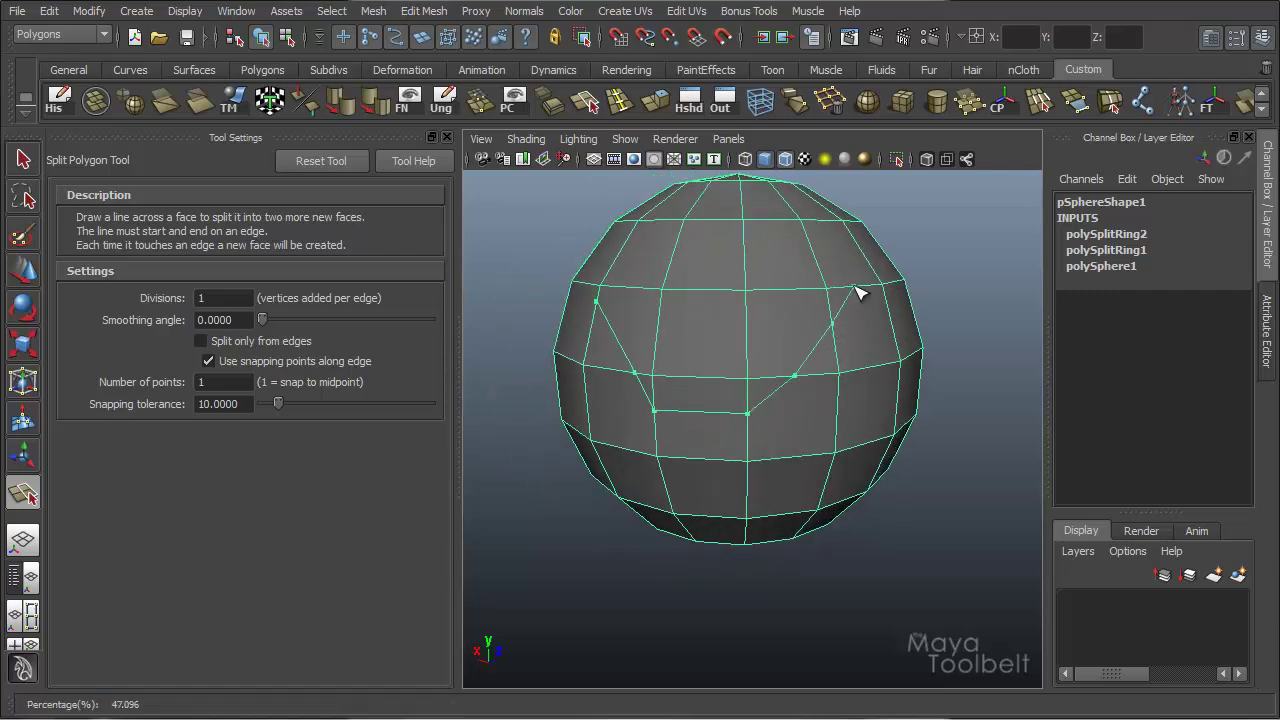
pyautogui.press('w')
pyautogui.keyDown('alt'); pyautogui.moveTo(851, 286); pyautogui.dragTo(800, 290); pyautogui.keyUp('alt')
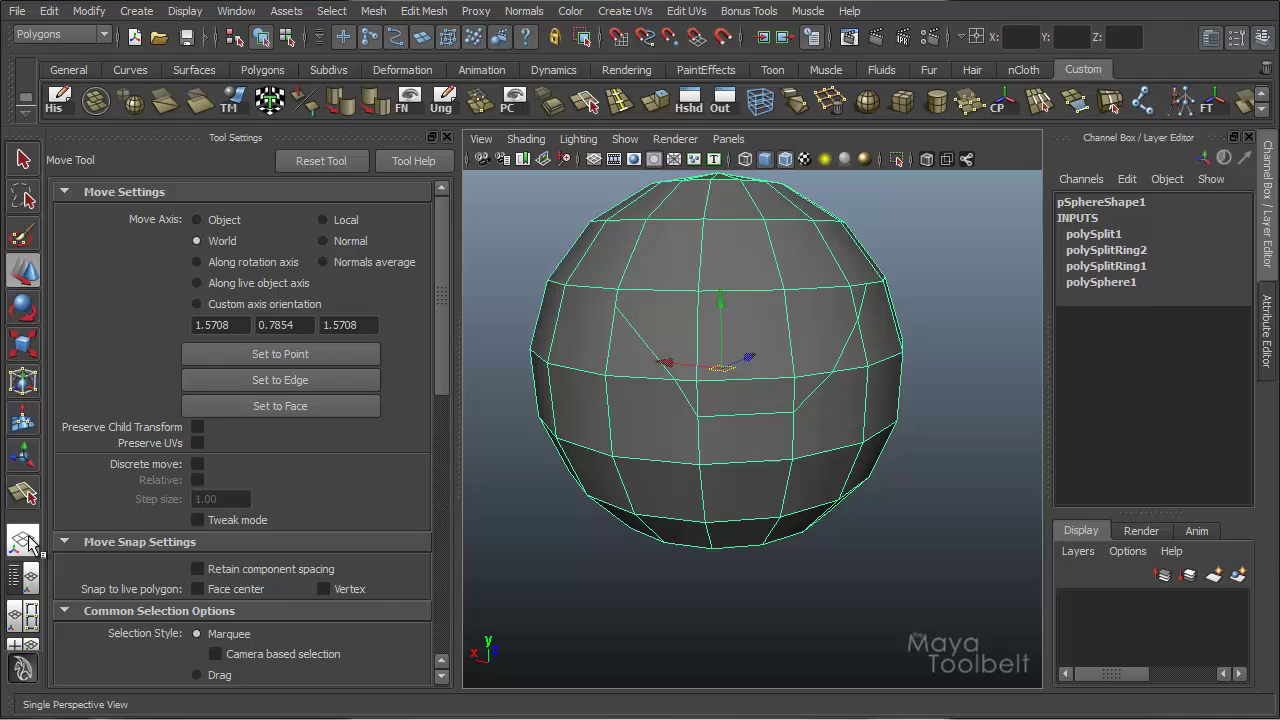
# Step: Insert an edge across the face above the horizontal part of the irregular cut with the Insert Edge Loop Tool
pyautogui.click(620, 100)
pyautogui.keyDown('alt'); pyautogui.moveTo(814, 366); pyautogui.dragTo(643, 350); pyautogui.keyUp('alt')
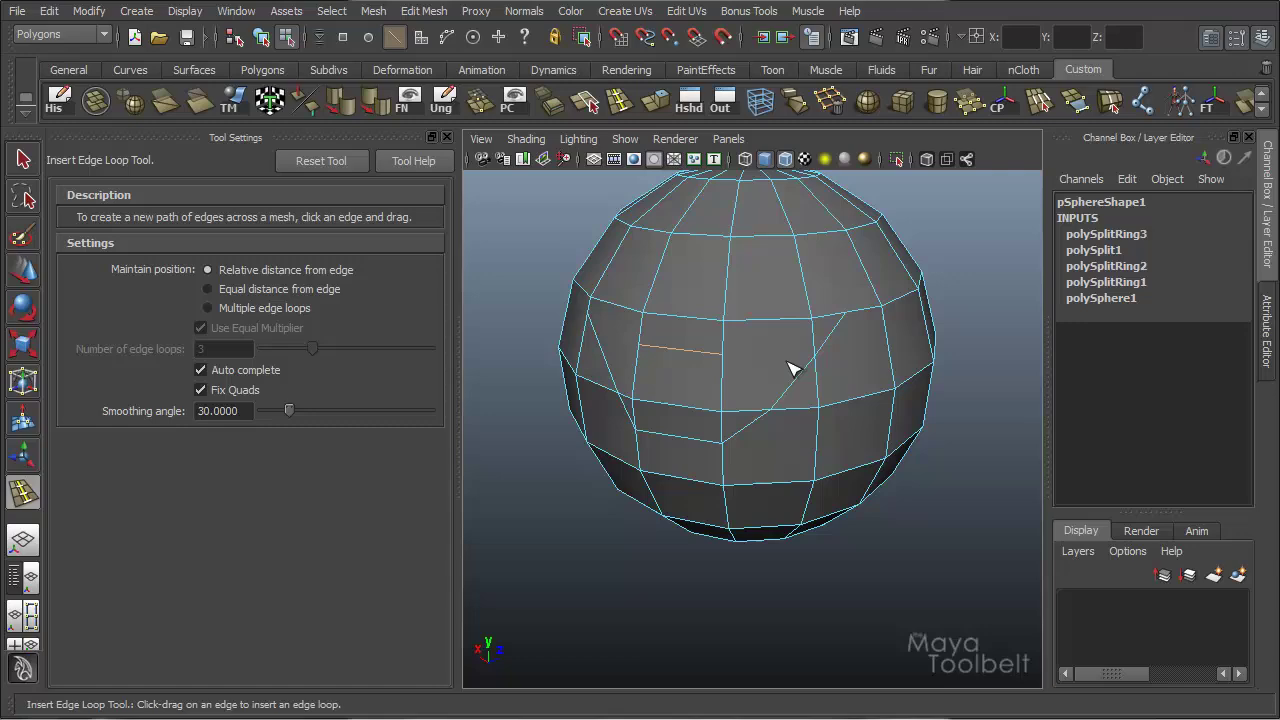
pyautogui.keyDown('alt'); pyautogui.moveTo(768, 401); pyautogui.dragTo(810, 318); pyautogui.keyUp('alt')
pyautogui.keyDown('alt'); pyautogui.moveTo(786, 250); pyautogui.dragTo(858, 255); pyautogui.keyUp('alt')
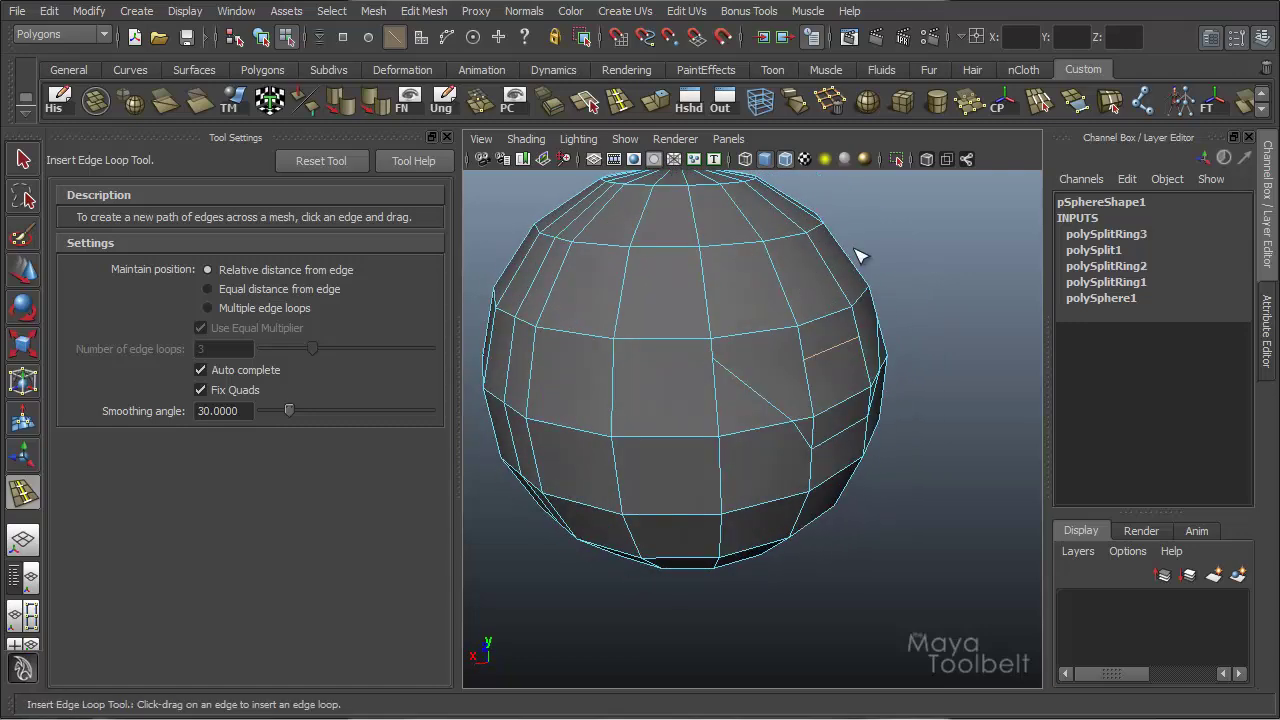
# Step: Insert a horizontal edge loop around the sphere's upper row and a second short edge in the face above the cut
pyautogui.moveTo(705, 289)
pyautogui.mouseDown()
pyautogui.moveTo(709, 314)
pyautogui.moveTo(706, 271)
pyautogui.moveTo(709, 320)
pyautogui.moveTo(709, 285)
pyautogui.moveTo(706, 298)
pyautogui.mouseUp()
pyautogui.keyDown('alt'); pyautogui.moveTo(720, 300); pyautogui.dragTo(760, 349); pyautogui.keyUp('alt')
pyautogui.keyDown('alt'); pyautogui.moveTo(749, 346); pyautogui.dragTo(789, 383, button='right'); pyautogui.keyUp('alt')
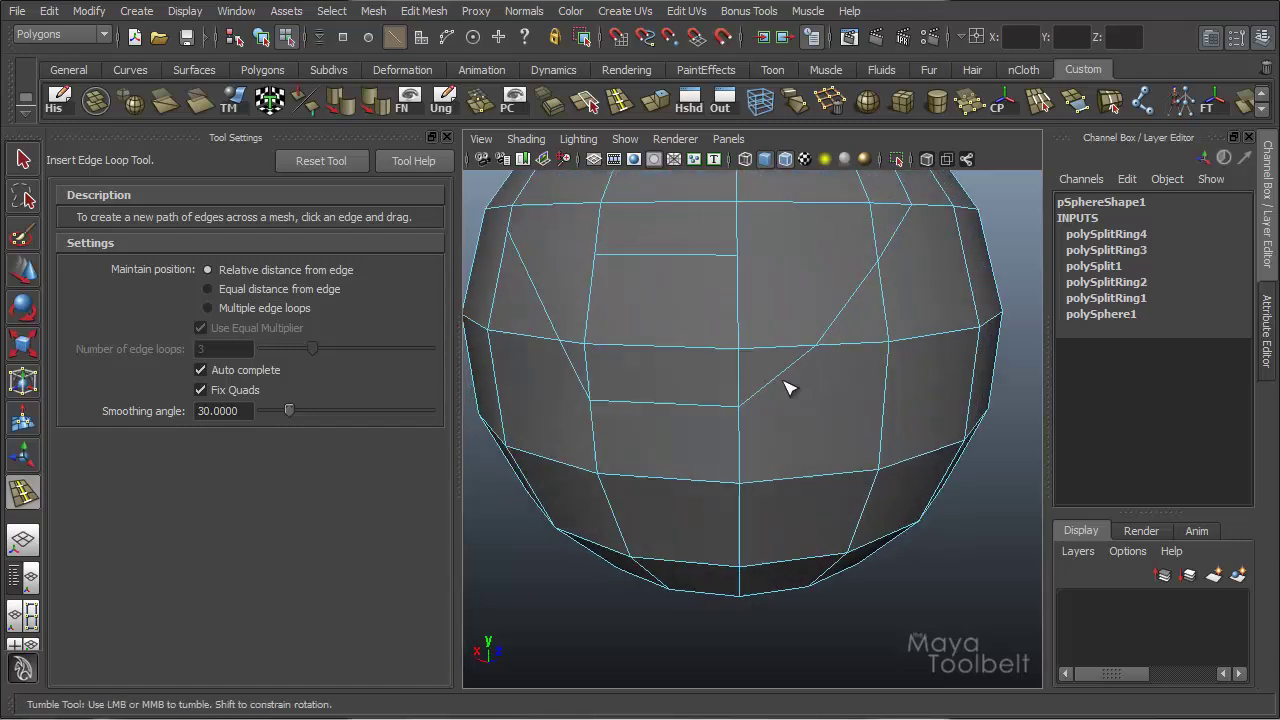
pyautogui.keyDown('alt'); pyautogui.moveTo(789, 383); pyautogui.dragTo(722, 321); pyautogui.keyUp('alt')
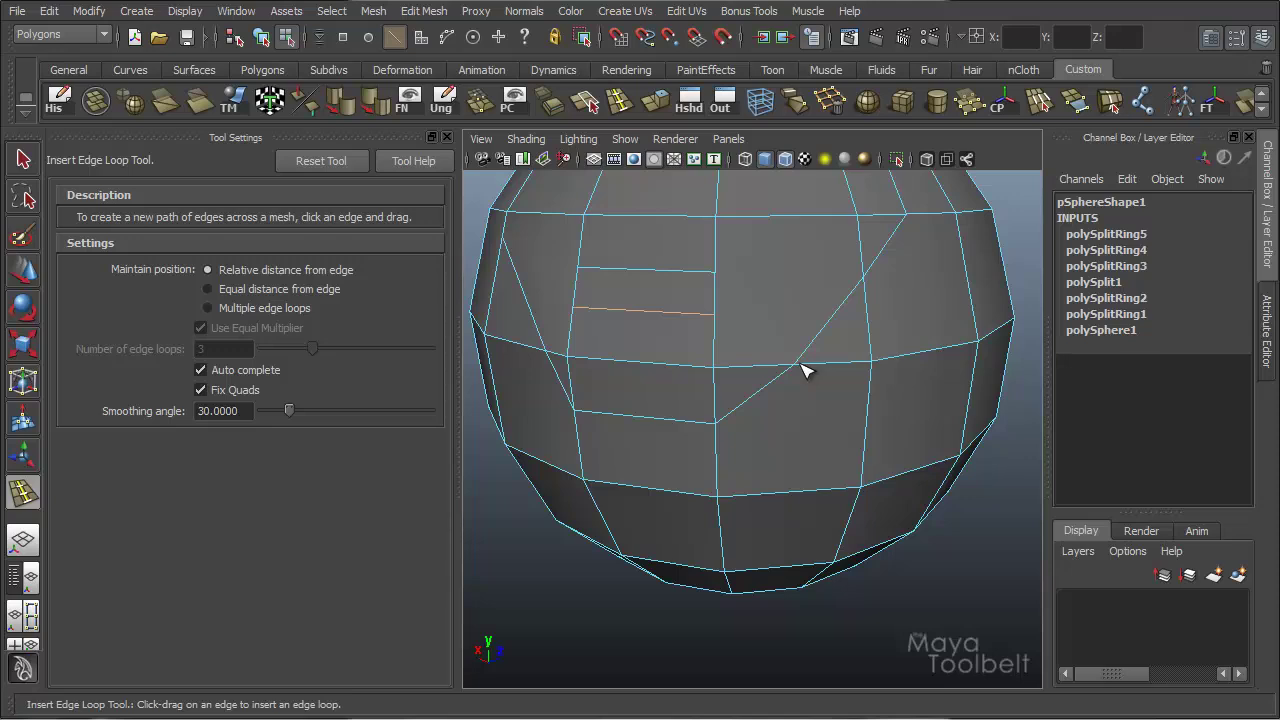
# Step: Switch to multiple edge loops, set the number of edge loops to 1 and insert a centered vertical loop in another column
pyautogui.click(240, 308)
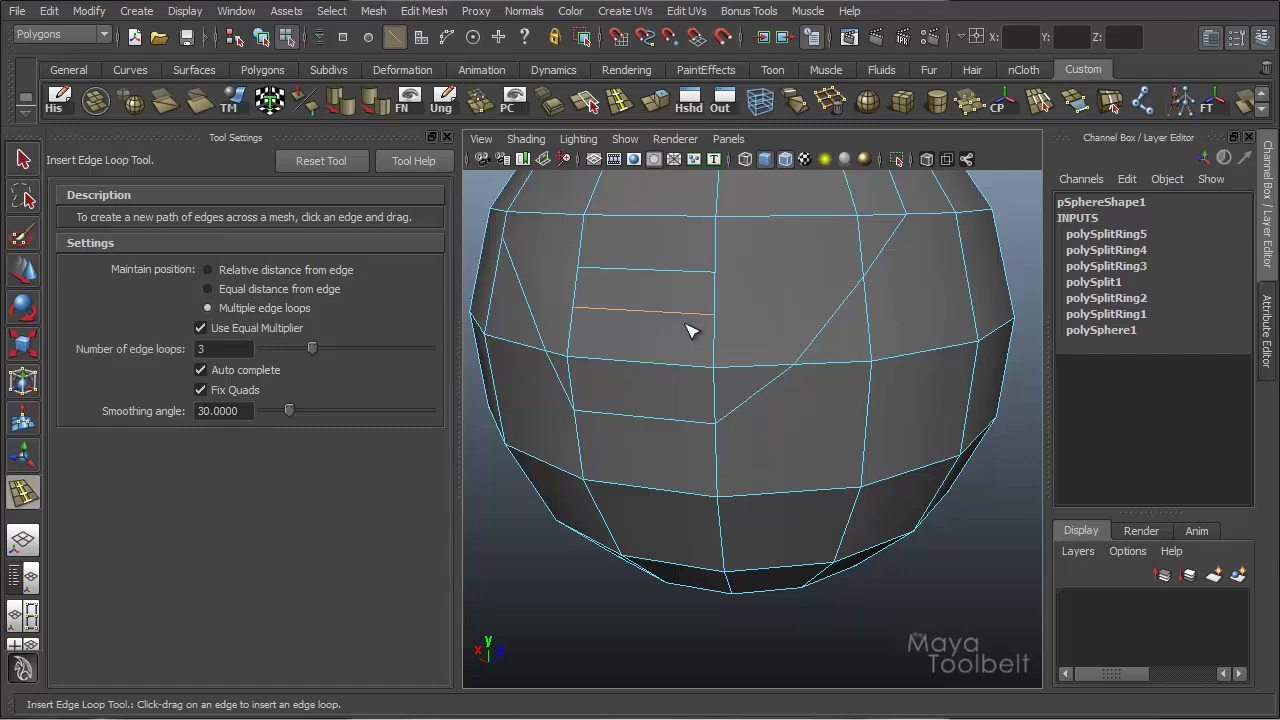
pyautogui.keyDown('alt'); pyautogui.moveTo(580, 309); pyautogui.dragTo(809, 329); pyautogui.keyUp('alt')
pyautogui.scroll(-5, 829, 294)
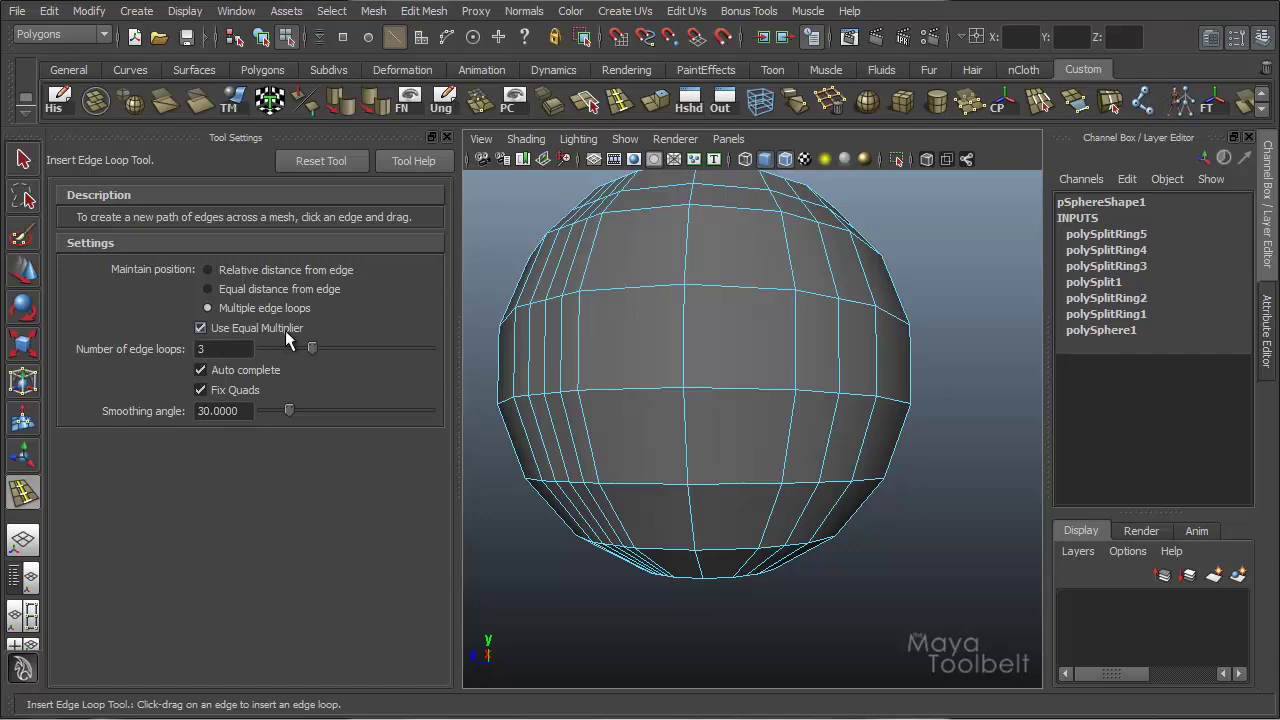
pyautogui.keyDown('alt'); pyautogui.moveTo(817, 423); pyautogui.dragTo(794, 403); pyautogui.keyUp('alt')
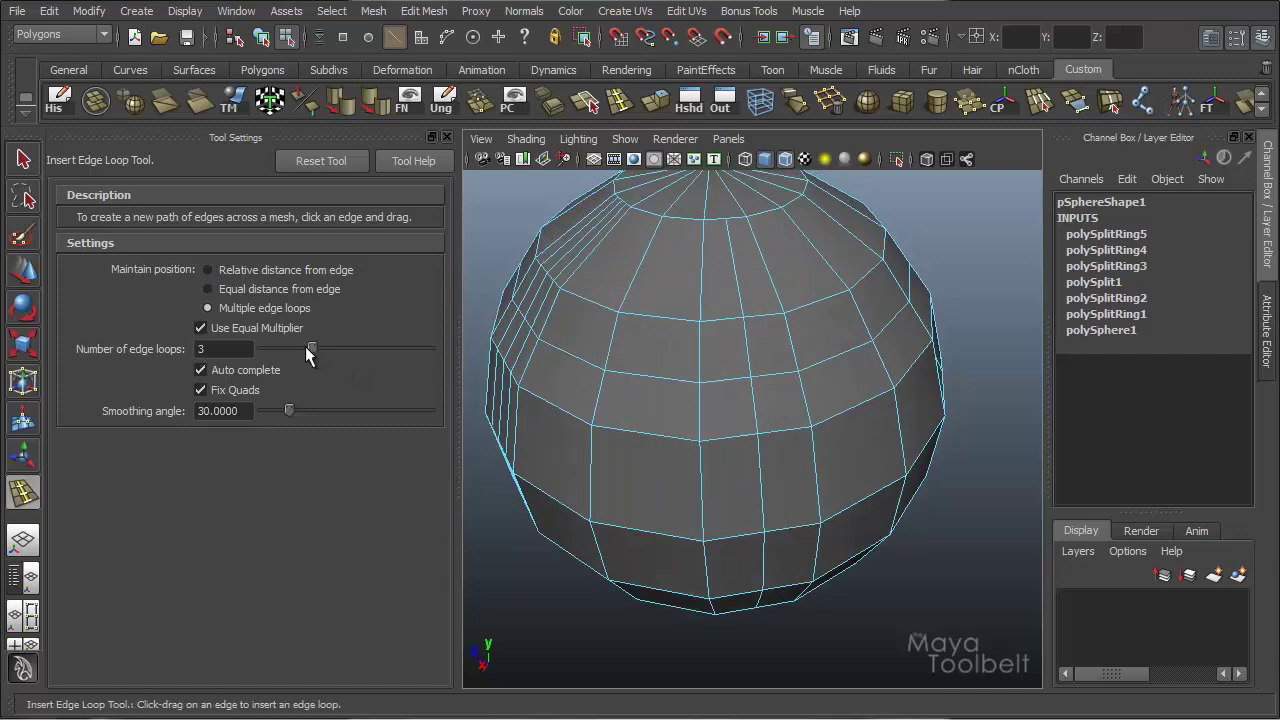
pyautogui.moveTo(309, 348); pyautogui.dragTo(275, 350)
pyautogui.keyDown('alt'); pyautogui.moveTo(723, 411); pyautogui.dragTo(680, 377); pyautogui.keyUp('alt')
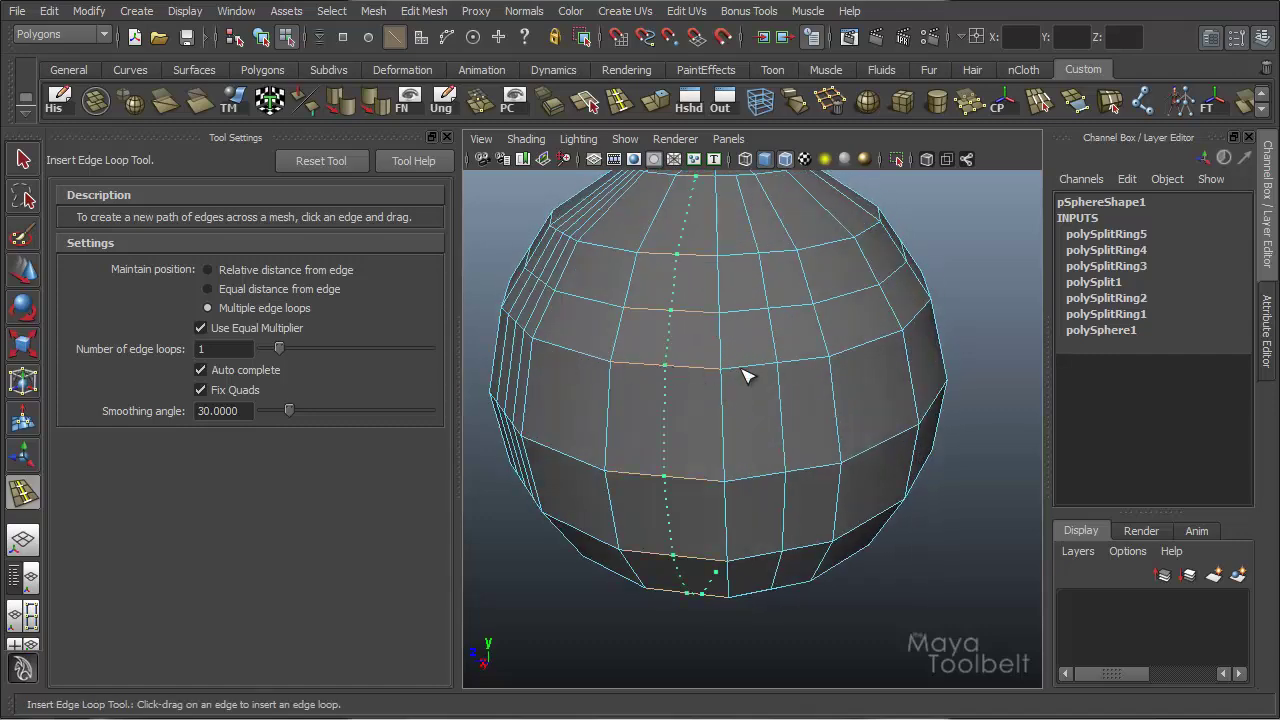
pyautogui.click(645, 368)
pyautogui.moveTo(803, 386)
pyautogui.keyDown('alt'); pyautogui.mouseDown()
pyautogui.moveTo(874, 449)
pyautogui.moveTo(930, 464)
pyautogui.moveTo(863, 309)
pyautogui.moveTo(846, 380)
pyautogui.moveTo(811, 371)
pyautogui.mouseUp(); pyautogui.keyUp('alt')
# Step: Select the sphere in object mode with the Move Tool and close the tool settings
pyautogui.click(261, 38)
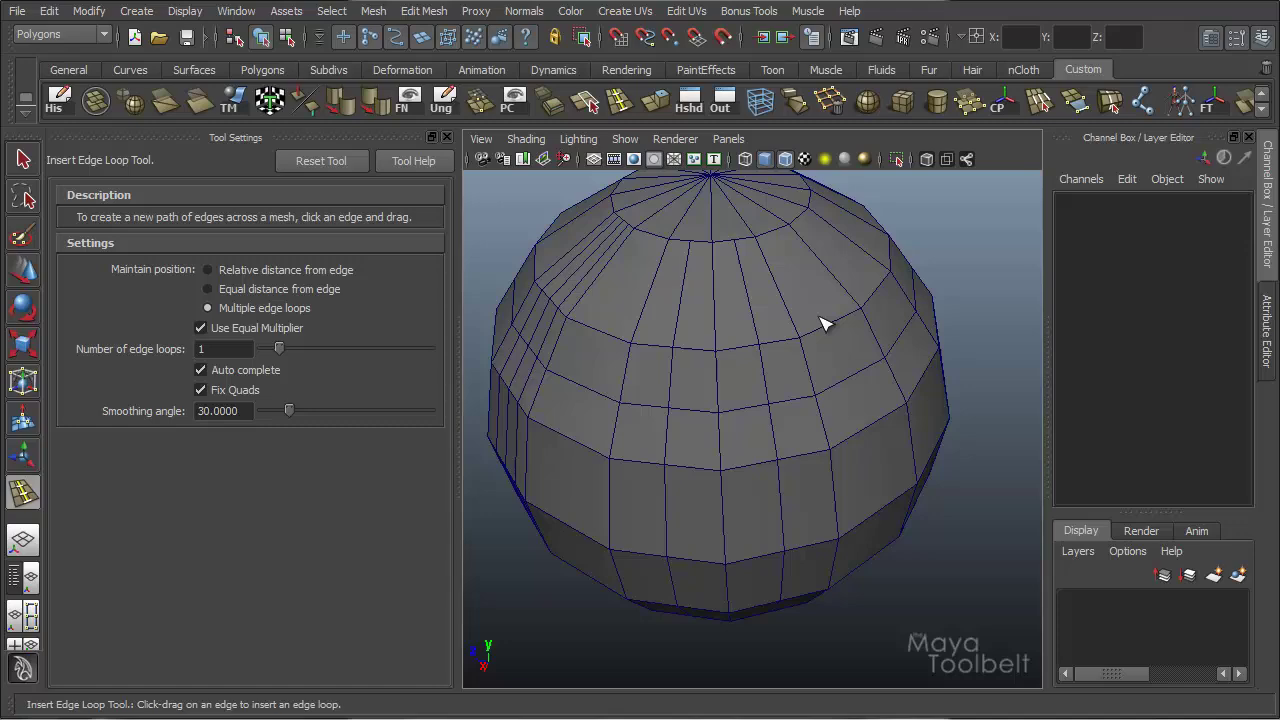
pyautogui.press('w')
pyautogui.press('F8')
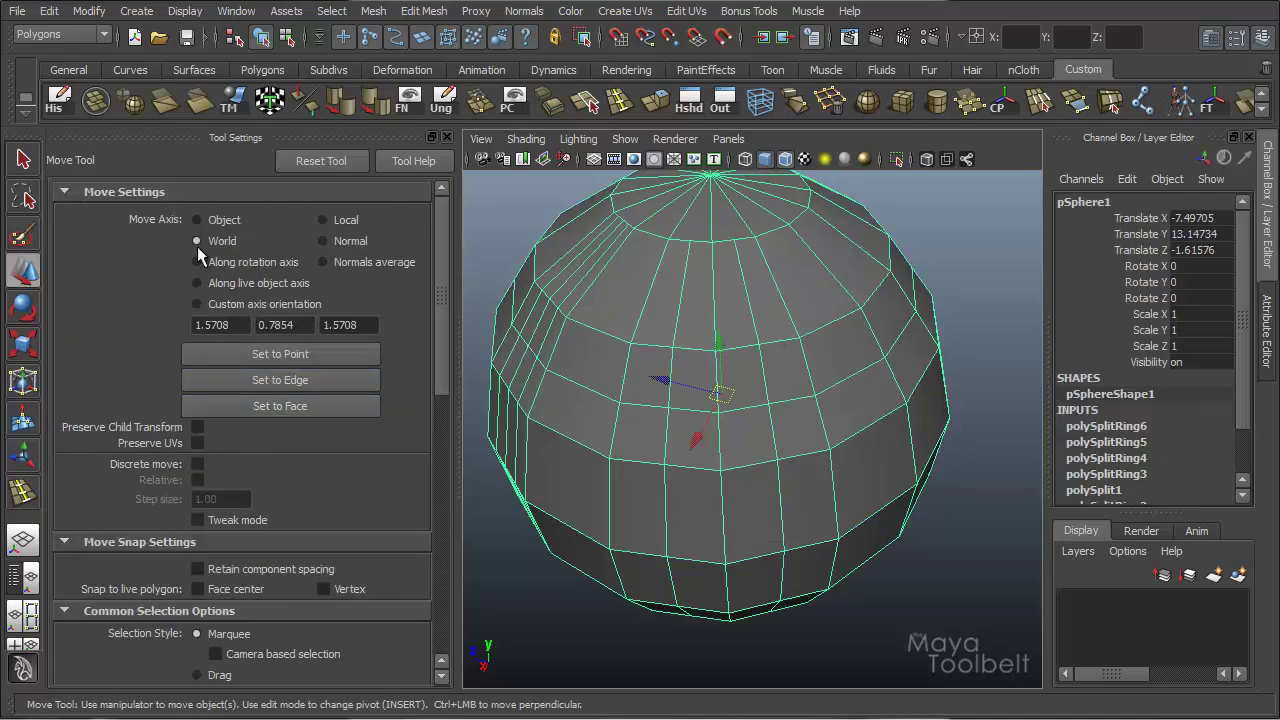
pyautogui.click(445, 138)
# Step: View the sphere from its pole and select the edge loop running through one of its columns
pyautogui.keyDown('alt'); pyautogui.moveTo(491, 371); pyautogui.dragTo(451, 380, button='right'); pyautogui.keyUp('alt')
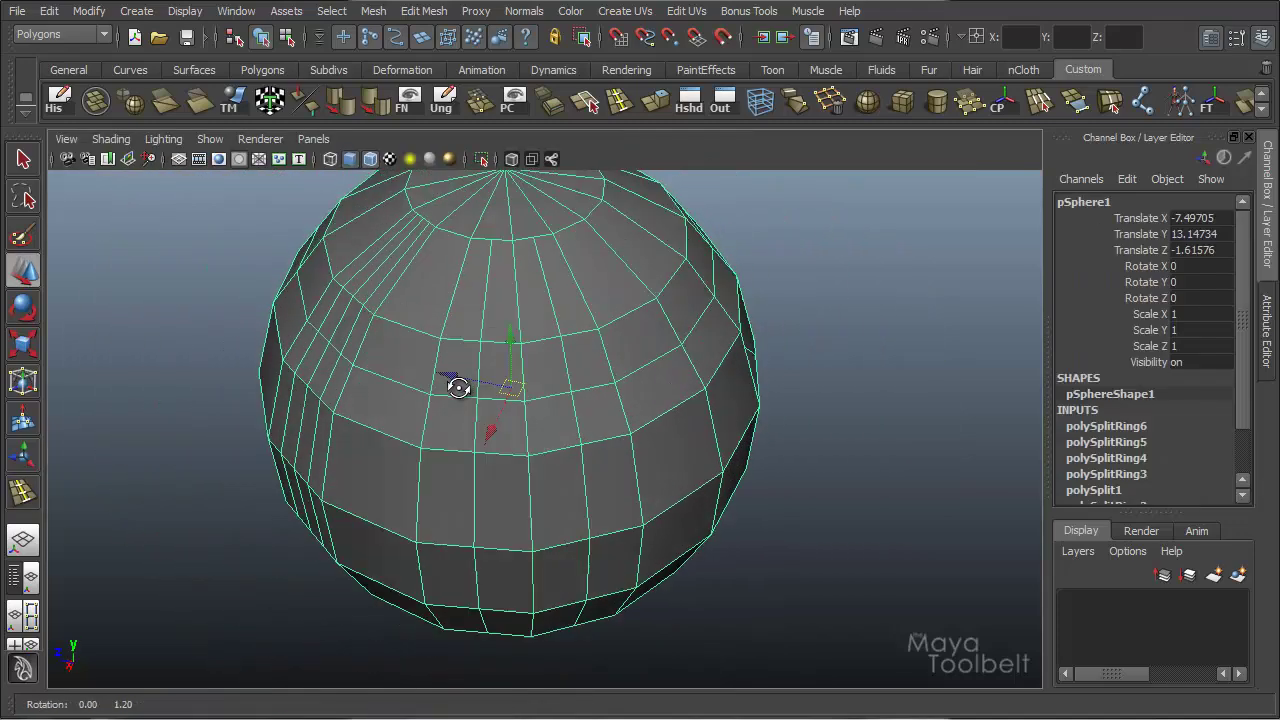
pyautogui.keyDown('alt'); pyautogui.moveTo(451, 380); pyautogui.dragTo(552, 399, button='middle'); pyautogui.keyUp('alt')
pyautogui.keyDown('alt'); pyautogui.moveTo(552, 399); pyautogui.dragTo(486, 446); pyautogui.keyUp('alt')
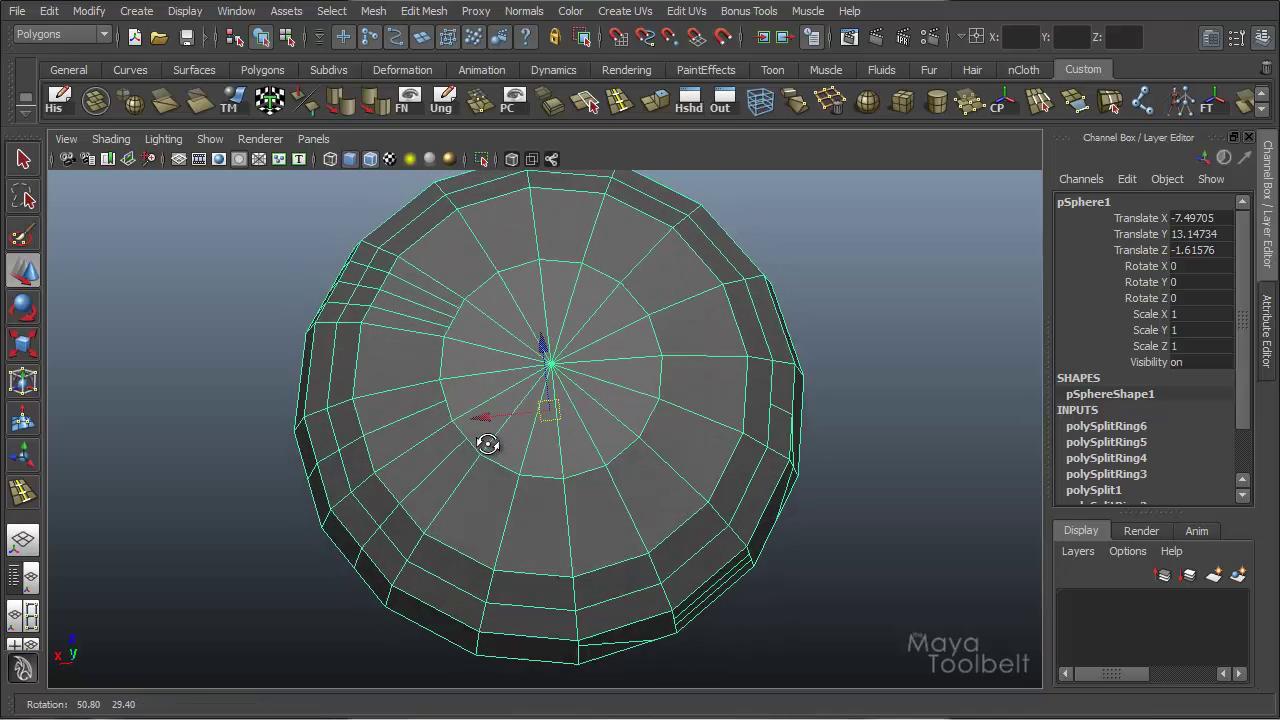
pyautogui.keyDown('alt'); pyautogui.moveTo(486, 446); pyautogui.dragTo(603, 410, button='middle'); pyautogui.keyUp('alt')
pyautogui.keyDown('alt'); pyautogui.moveTo(603, 410); pyautogui.dragTo(548, 428); pyautogui.keyUp('alt')
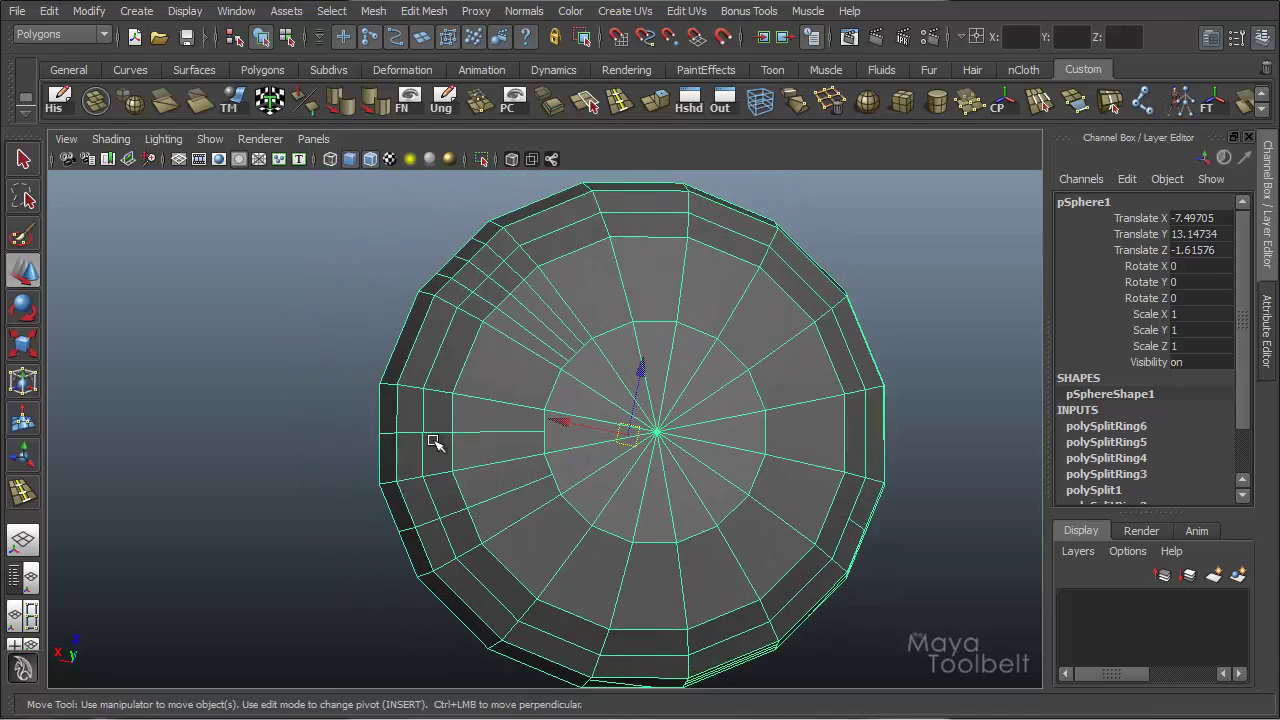
pyautogui.moveTo(433, 432); pyautogui.dragTo(437, 412, button='right')
pyautogui.click(548, 436)
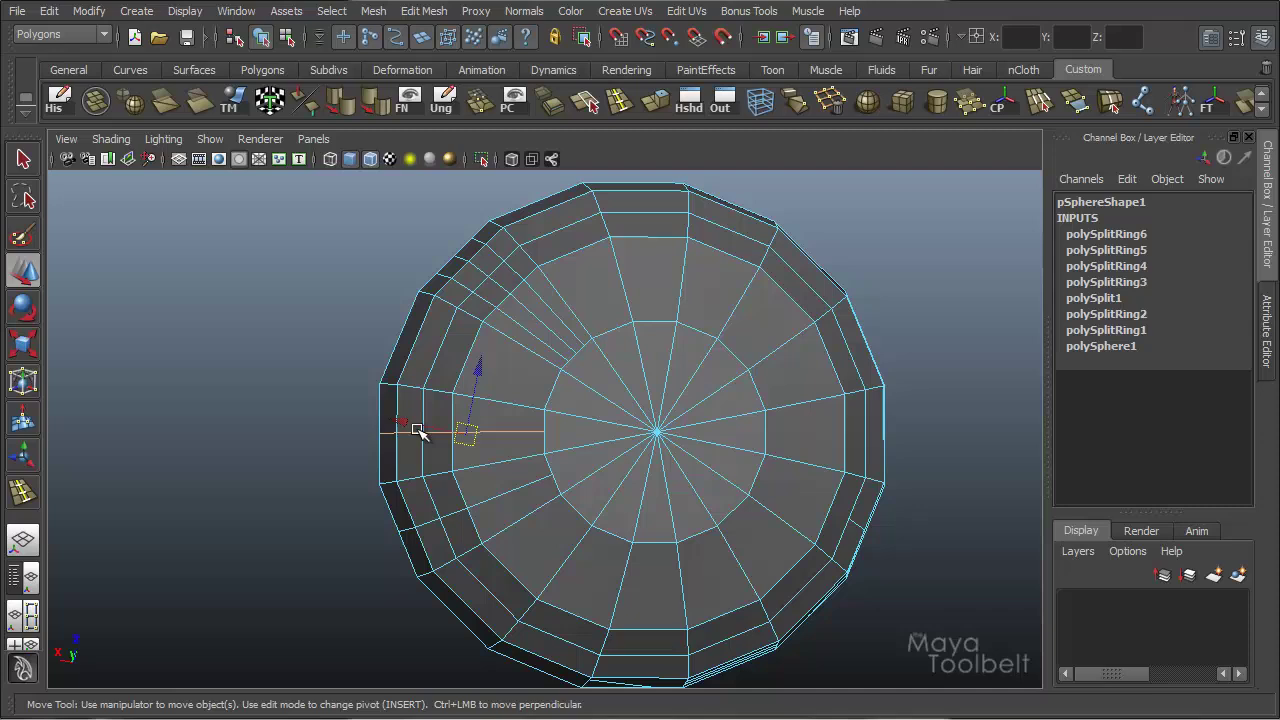
# Step: Return to object mode, expand the sphere's polySplitRing6 inputs and select its first Profile Curve Input attribute
pyautogui.click(261, 36)
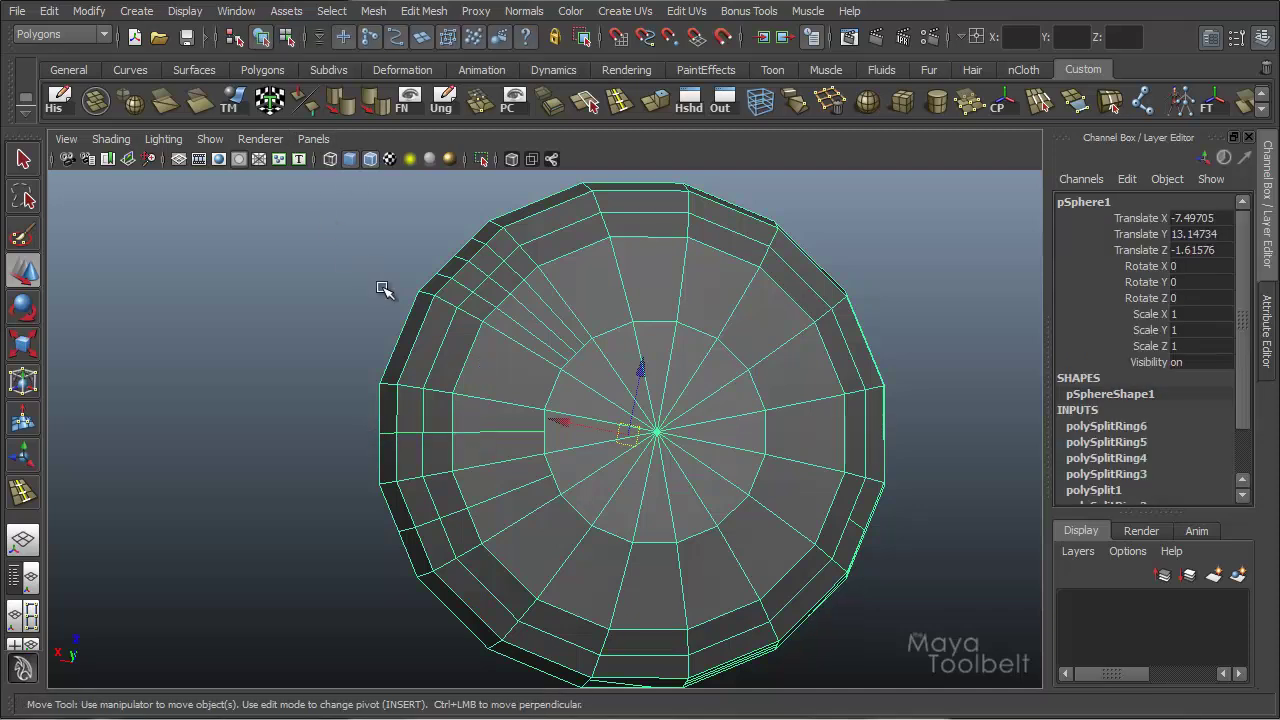
pyautogui.click(1119, 425)
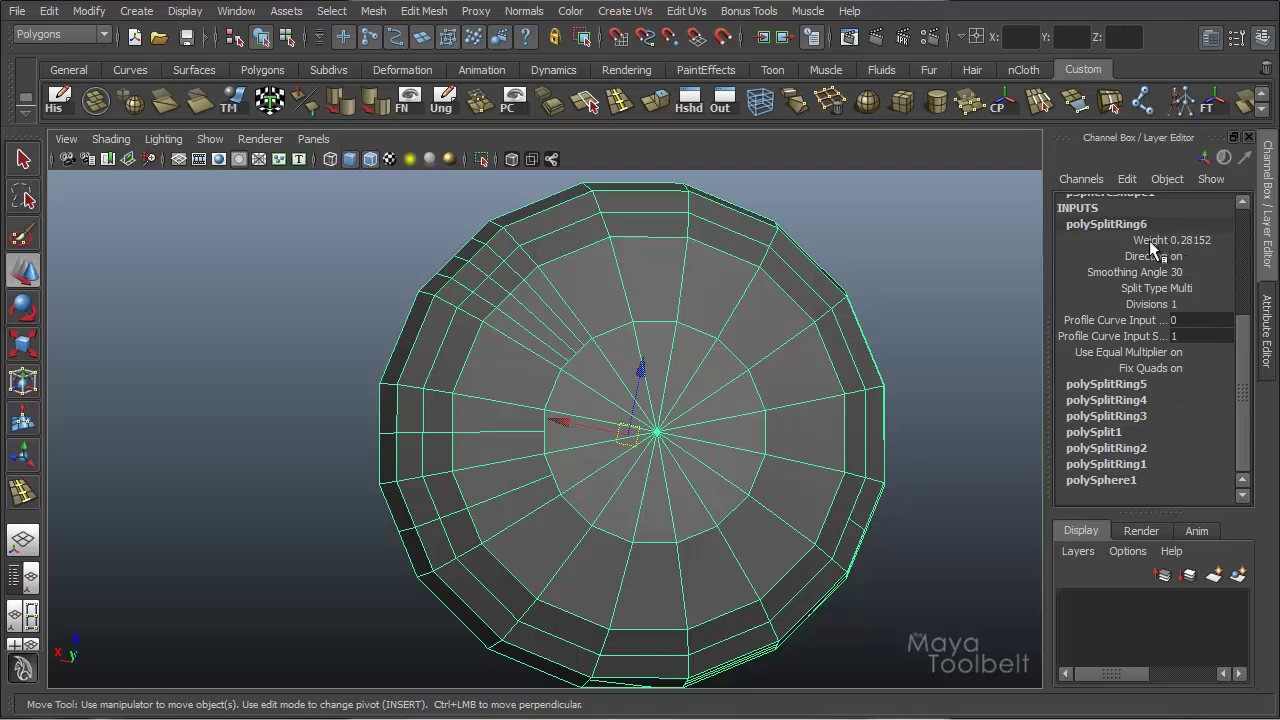
pyautogui.click(1140, 321)
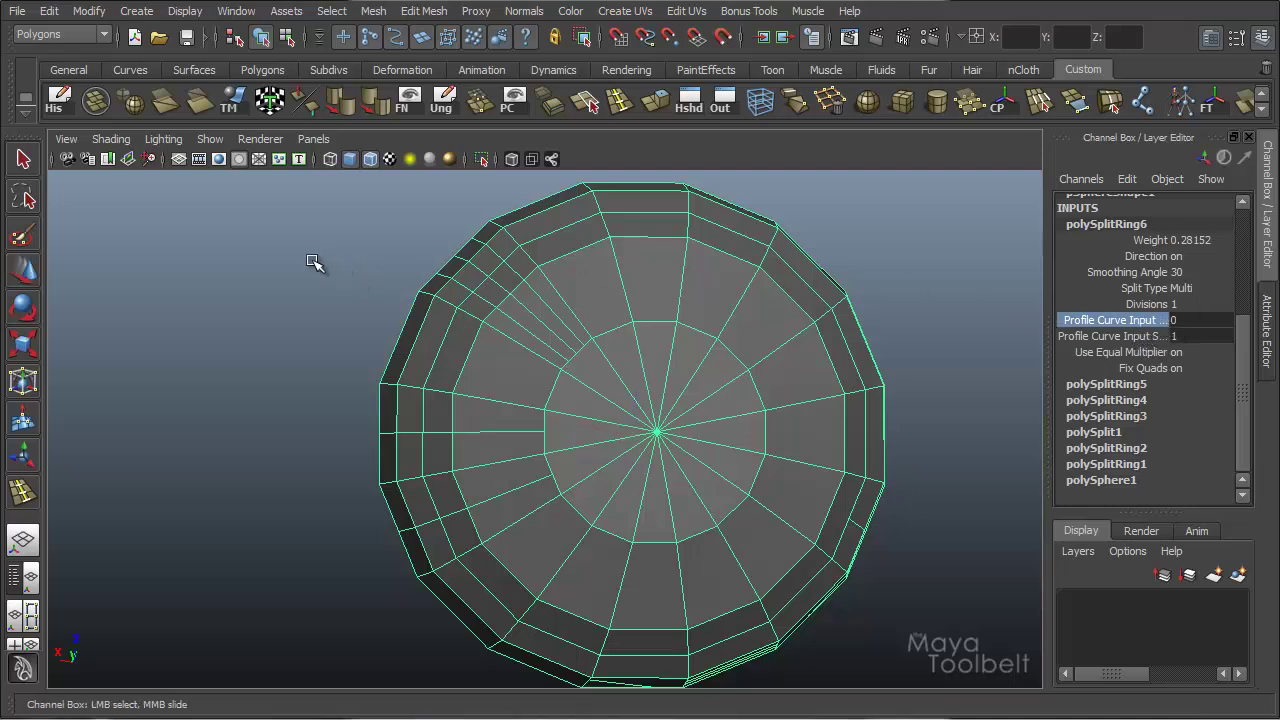
# Step: Set the first Profile Curve Input attribute of polySplitRing6 to 0.1 and inspect the offset loop from the sphere's side
pyautogui.moveTo(314, 263); pyautogui.dragTo(314, 266, button='middle')
pyautogui.moveTo(429, 353); pyautogui.dragTo(429, 353, button='middle')
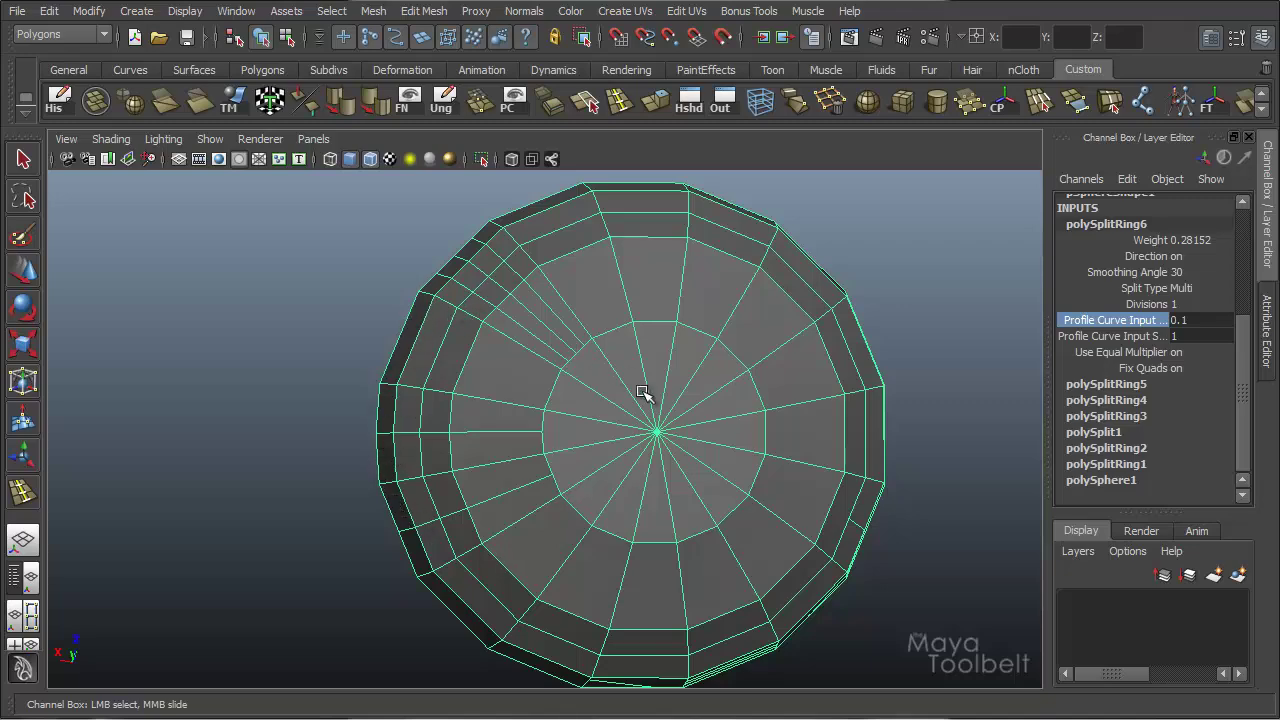
pyautogui.keyDown('alt'); pyautogui.moveTo(786, 437); pyautogui.dragTo(771, 349); pyautogui.keyUp('alt')
pyautogui.keyDown('alt'); pyautogui.moveTo(771, 349); pyautogui.dragTo(773, 410, button='middle'); pyautogui.keyUp('alt')
pyautogui.keyDown('alt'); pyautogui.moveTo(773, 410); pyautogui.dragTo(569, 397, button='right'); pyautogui.keyUp('alt')
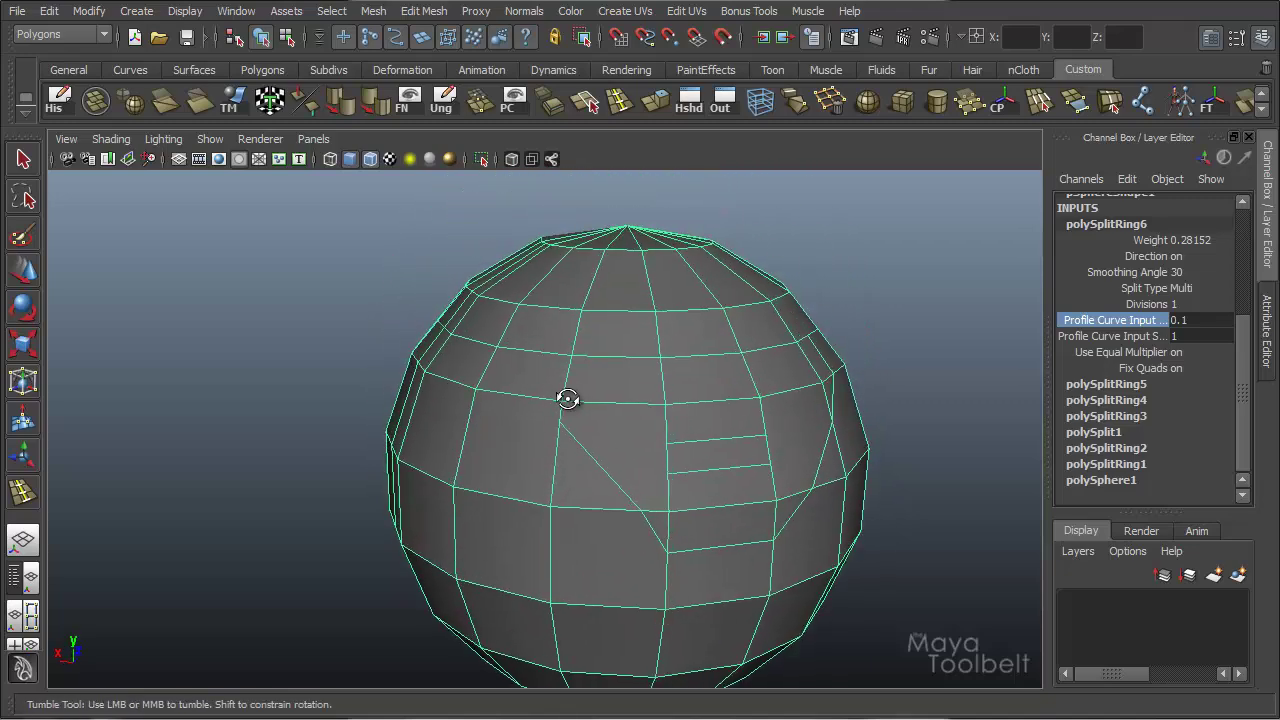
pyautogui.keyDown('alt'); pyautogui.moveTo(569, 397); pyautogui.dragTo(720, 356); pyautogui.keyUp('alt')
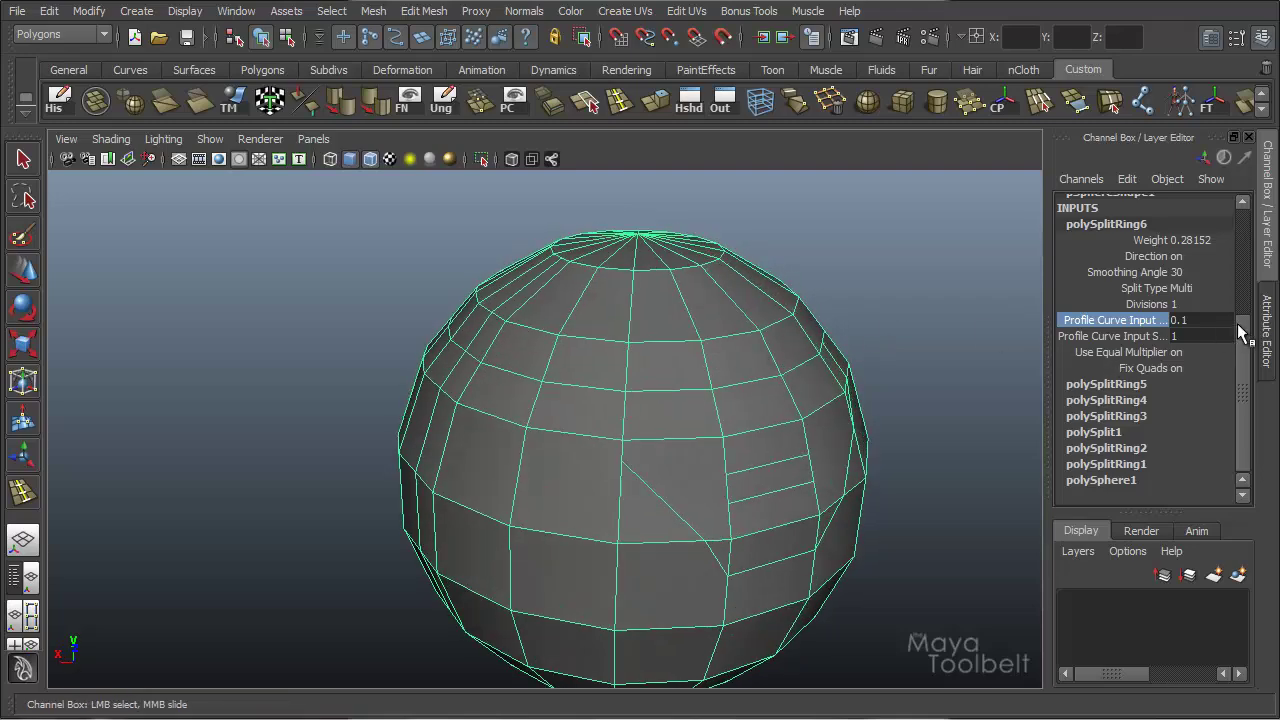
# Step: Raise the first Profile Curve Input attribute of polySplitRing6 to 2 and examine the extended edge loop from several angles
pyautogui.moveTo(660, 370); pyautogui.dragTo(711, 380, button='middle')
pyautogui.keyDown('alt'); pyautogui.moveTo(711, 380); pyautogui.dragTo(628, 440); pyautogui.keyUp('alt')
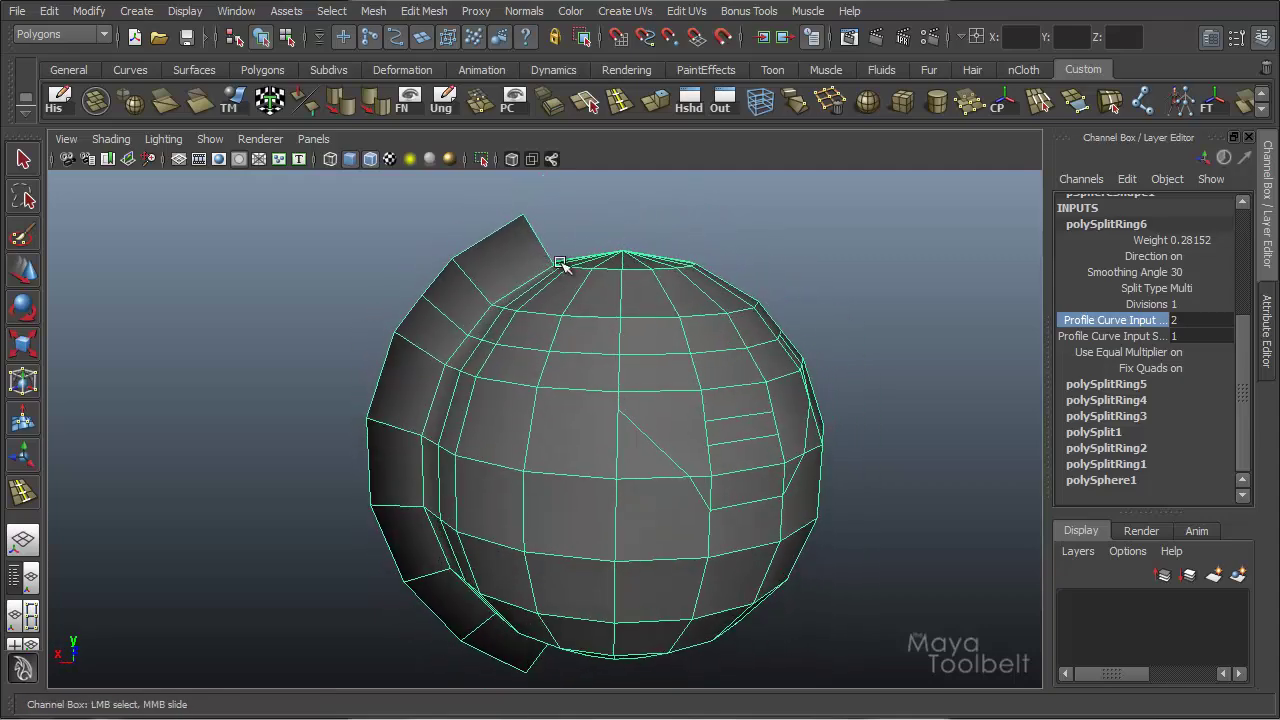
pyautogui.keyDown('alt'); pyautogui.moveTo(563, 263); pyautogui.dragTo(556, 232); pyautogui.keyUp('alt')
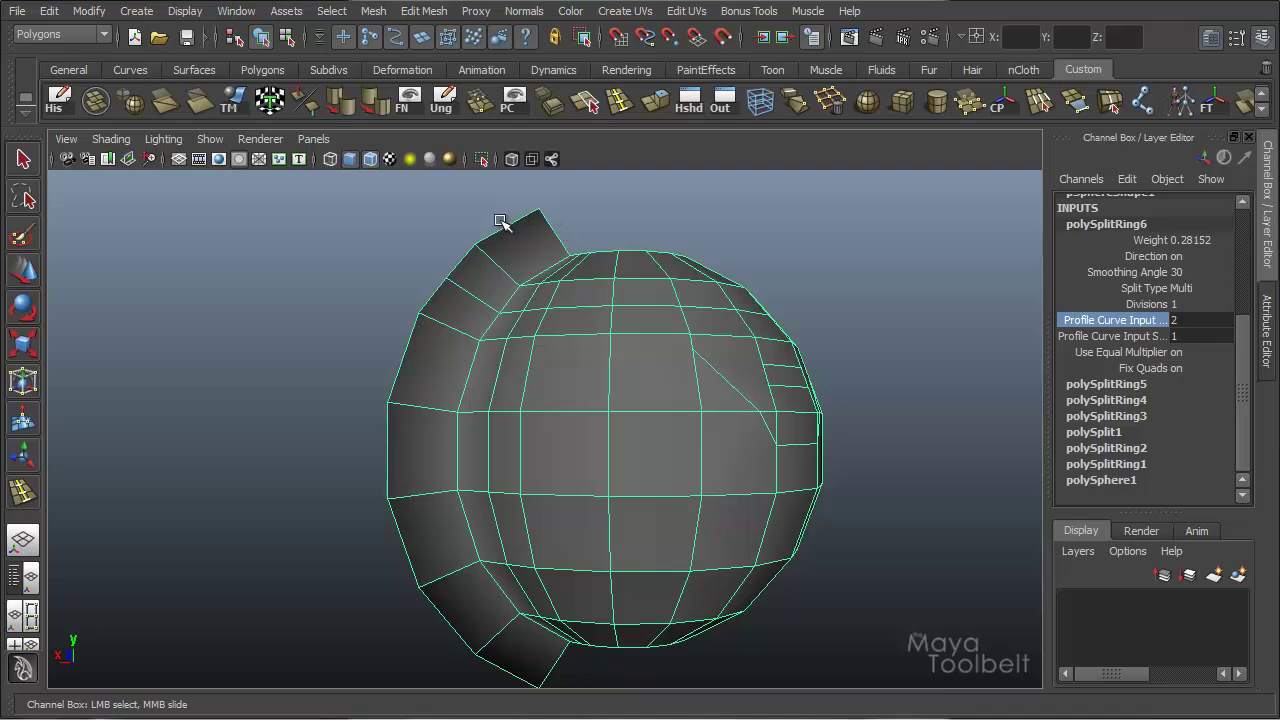
pyautogui.keyDown('alt'); pyautogui.moveTo(585, 455); pyautogui.dragTo(530, 231); pyautogui.keyUp('alt')
pyautogui.keyDown('alt'); pyautogui.moveTo(404, 356); pyautogui.dragTo(520, 526); pyautogui.keyUp('alt')
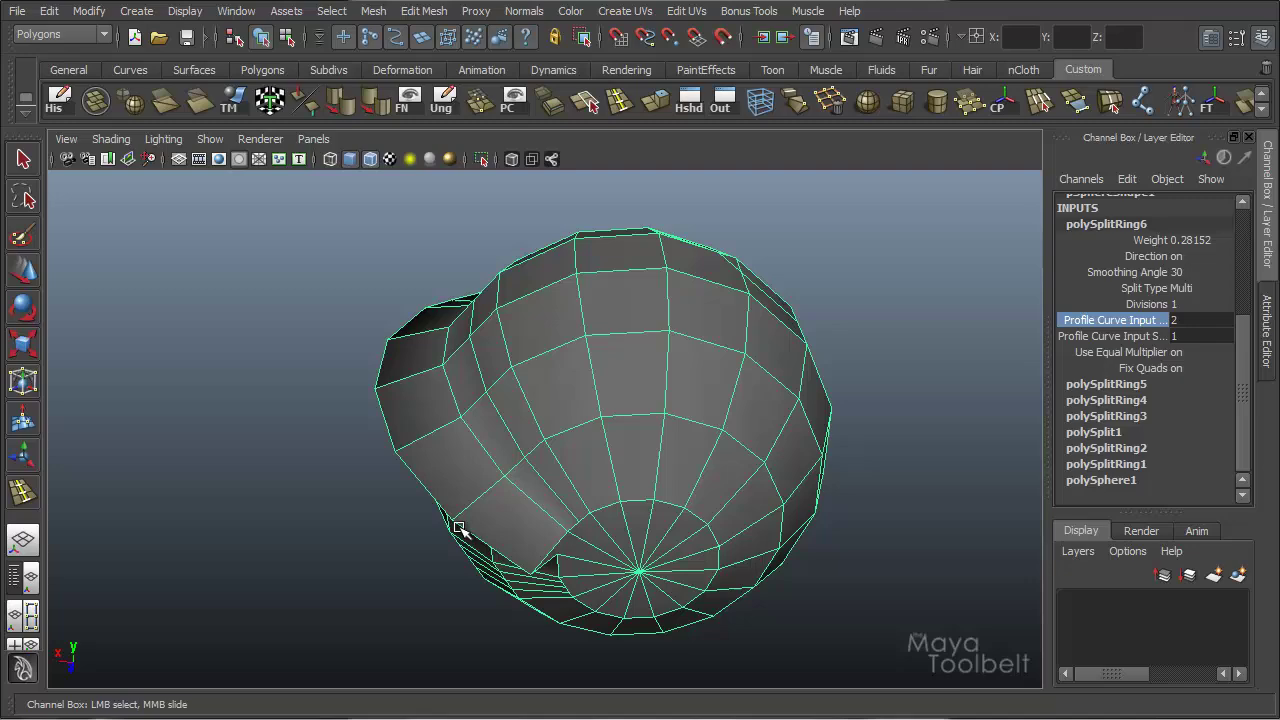
pyautogui.keyDown('alt'); pyautogui.moveTo(531, 480); pyautogui.dragTo(640, 340); pyautogui.keyUp('alt')
# Step: Check the Use Equal Multiplier option in the Insert Edge Loop Tool settings and reselect the sphere in object mode with the Move Tool
pyautogui.doubleClick(23, 492)
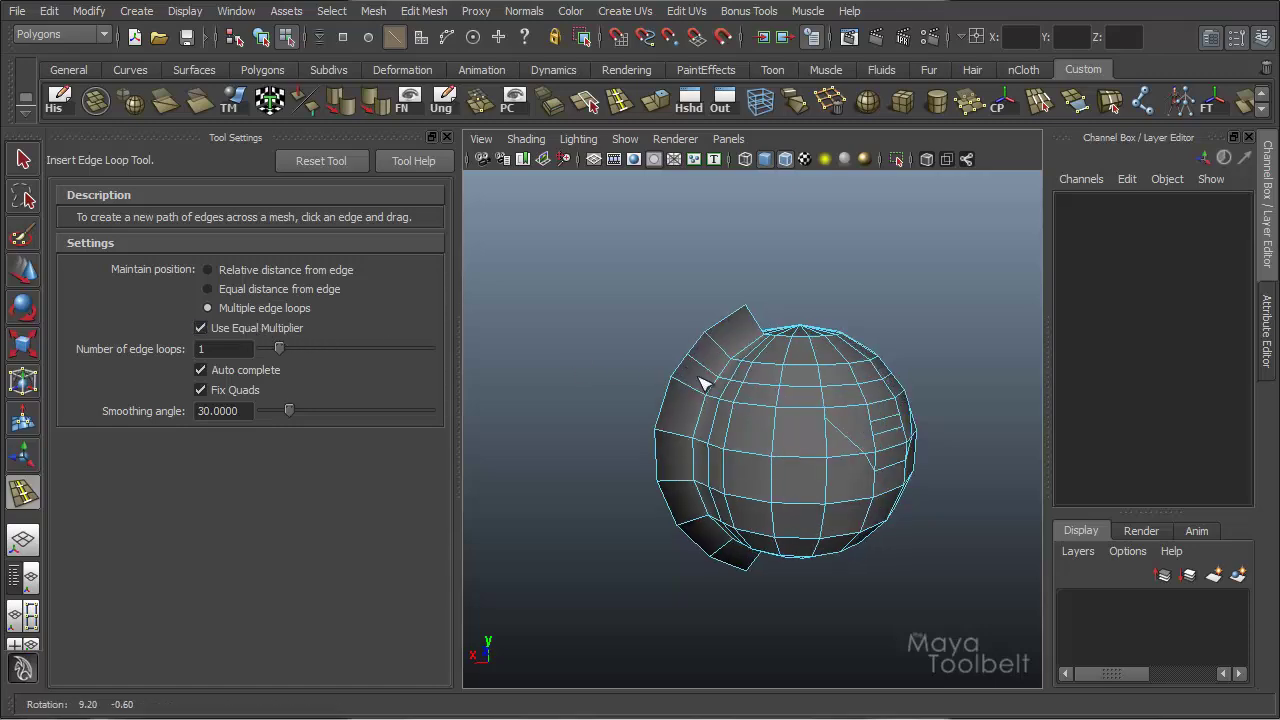
pyautogui.press('w')
pyautogui.keyDown('alt'); pyautogui.moveTo(676, 346); pyautogui.dragTo(600, 337); pyautogui.keyUp('alt')
pyautogui.click(571, 275)
pyautogui.press('F8')
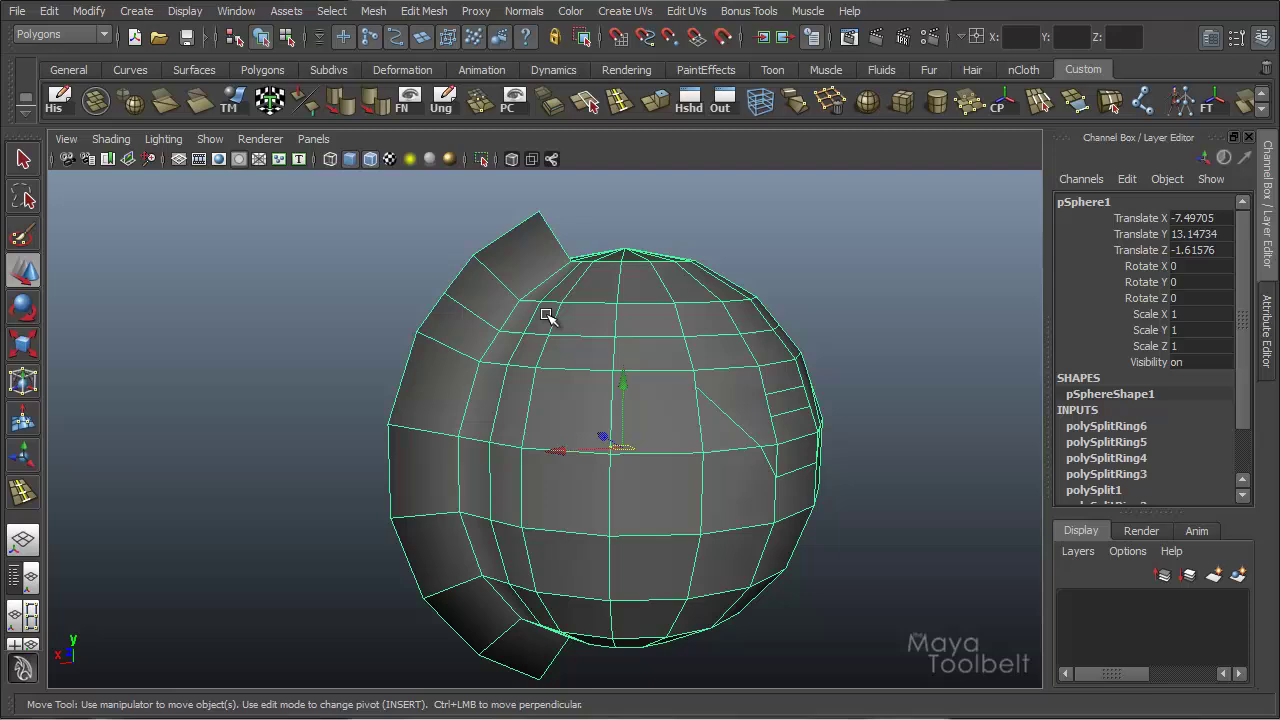
# Step: Turn off Use Equal Multiplier in the sphere's polySplitRing6 inputs
pyautogui.click(1117, 426)
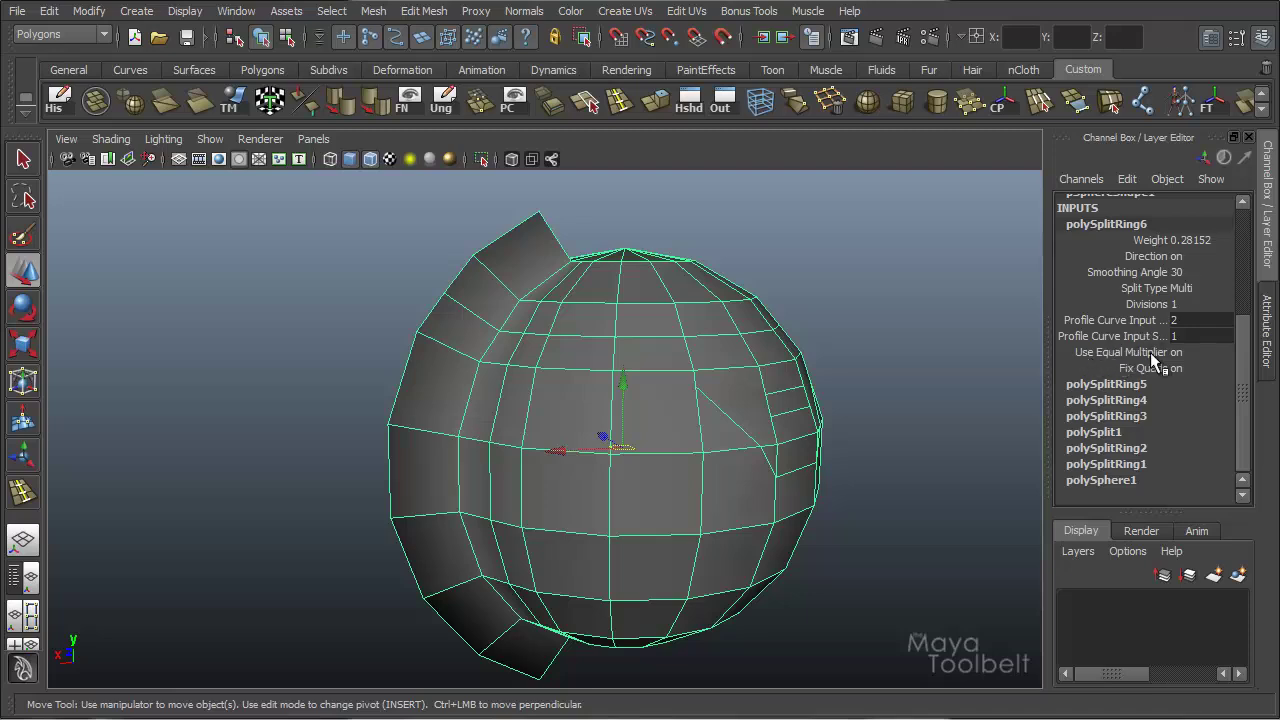
pyautogui.doubleClick(1190, 352)
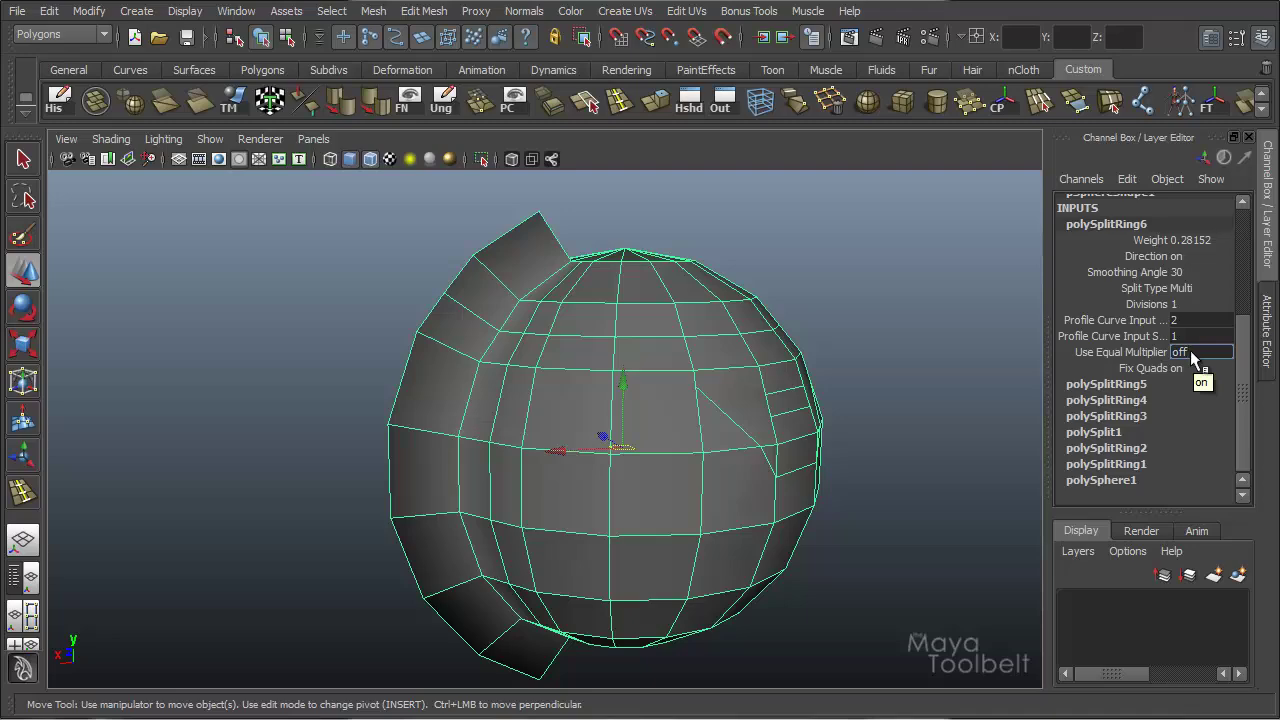
pyautogui.write('off')
pyautogui.press('Return')
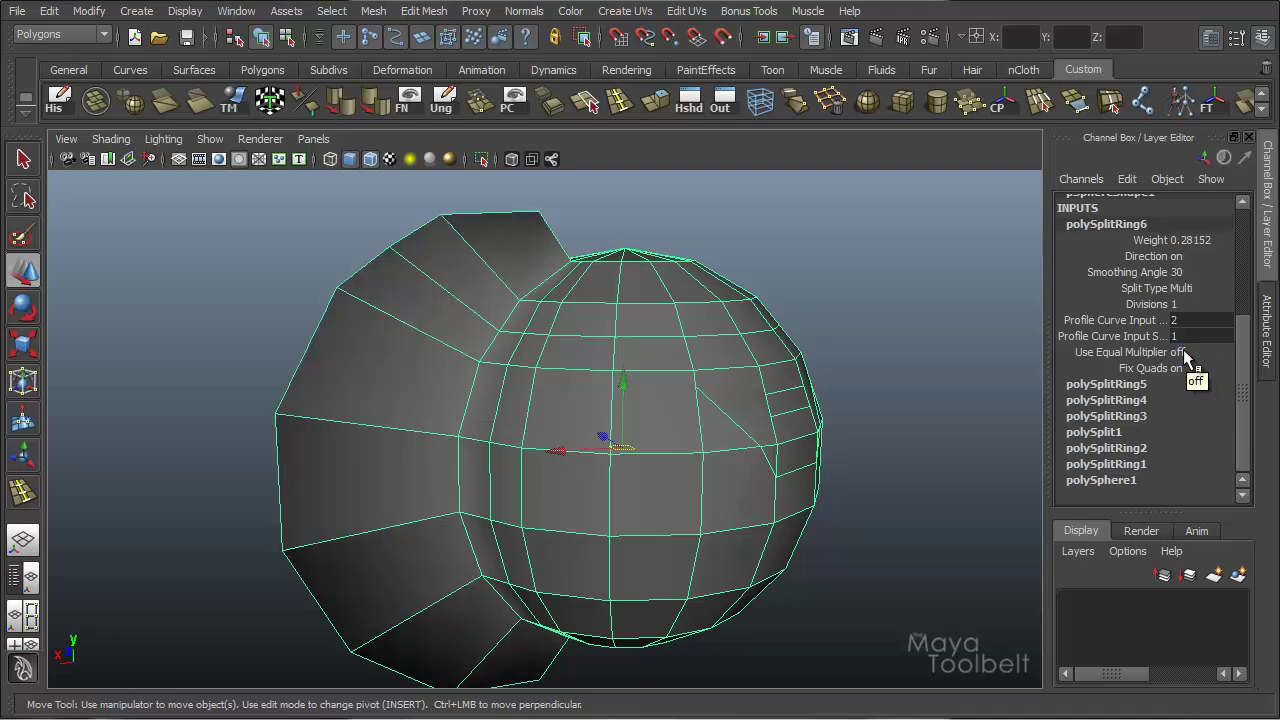
pyautogui.keyDown('alt'); pyautogui.moveTo(787, 395); pyautogui.dragTo(994, 374); pyautogui.keyUp('alt')
# Step: Reduce the first Profile Curve Input attribute of polySplitRing6 to 0.7 and inspect the raised loop around the sphere
pyautogui.click(1101, 322)
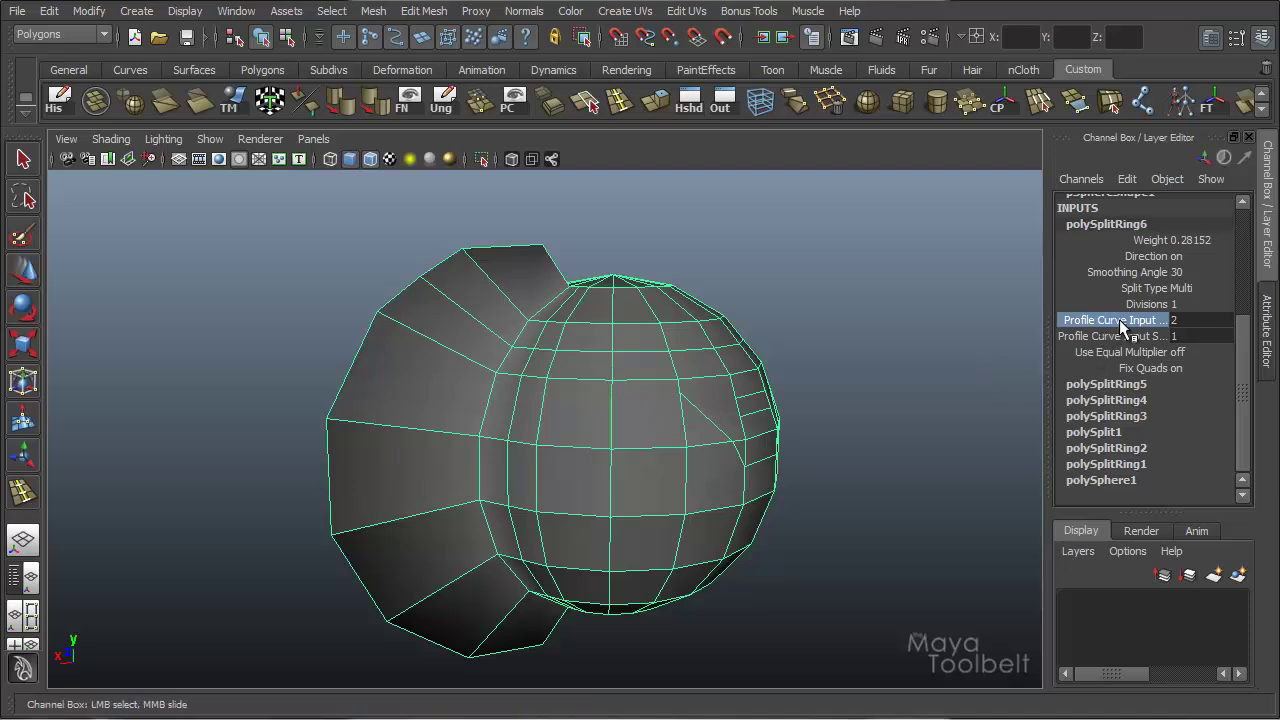
pyautogui.moveTo(913, 354); pyautogui.dragTo(733, 423, button='middle')
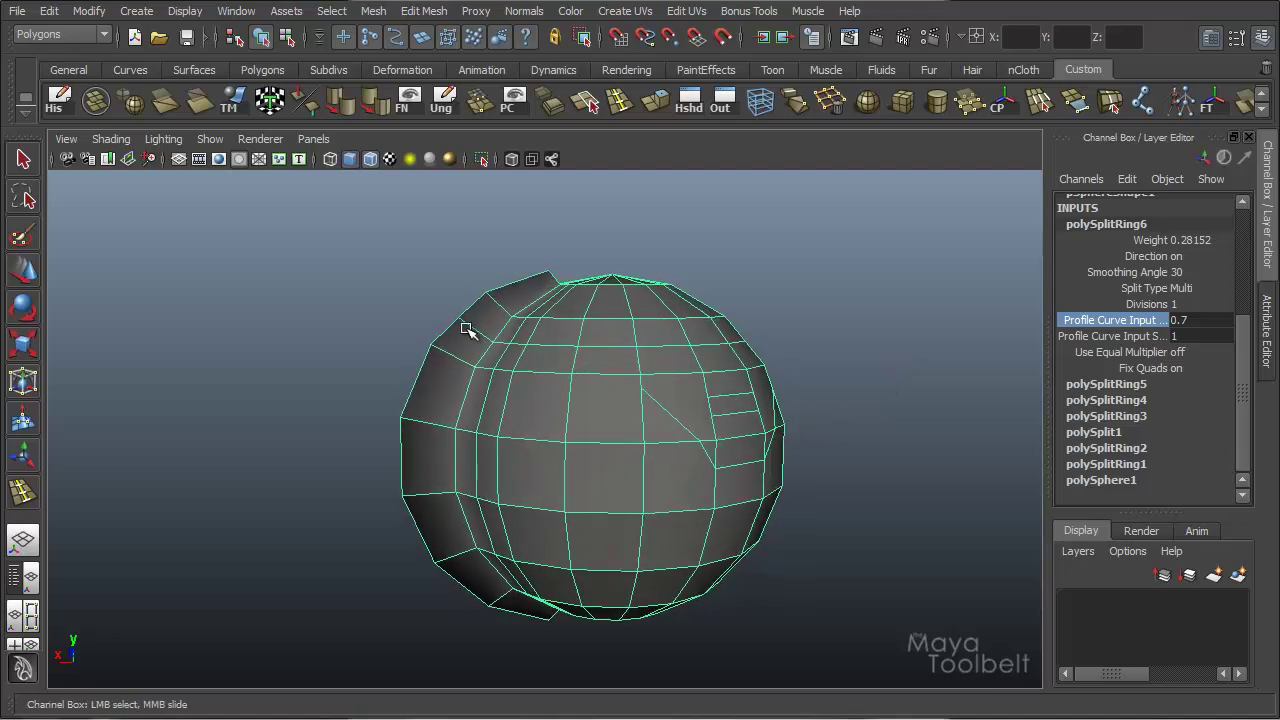
pyautogui.keyDown('alt'); pyautogui.moveTo(449, 577); pyautogui.dragTo(555, 618); pyautogui.keyUp('alt')
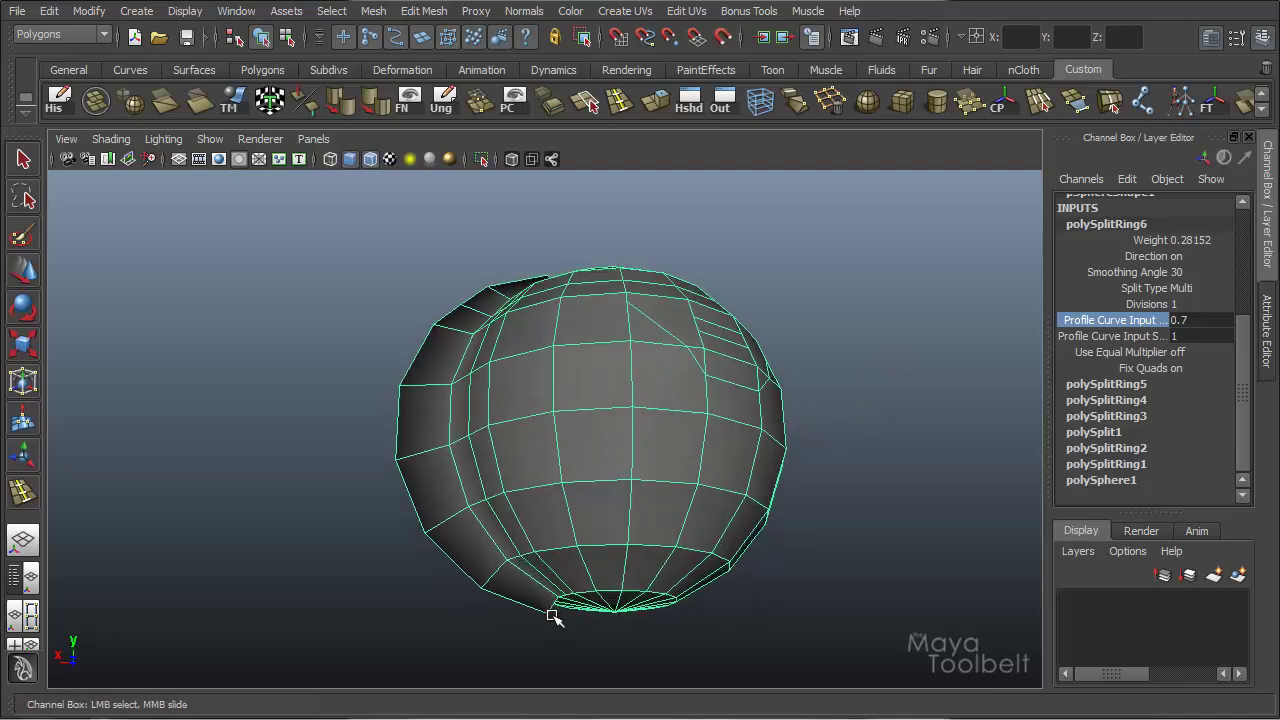
pyautogui.keyDown('alt'); pyautogui.moveTo(578, 313); pyautogui.dragTo(509, 380); pyautogui.keyUp('alt')
pyautogui.press('[')
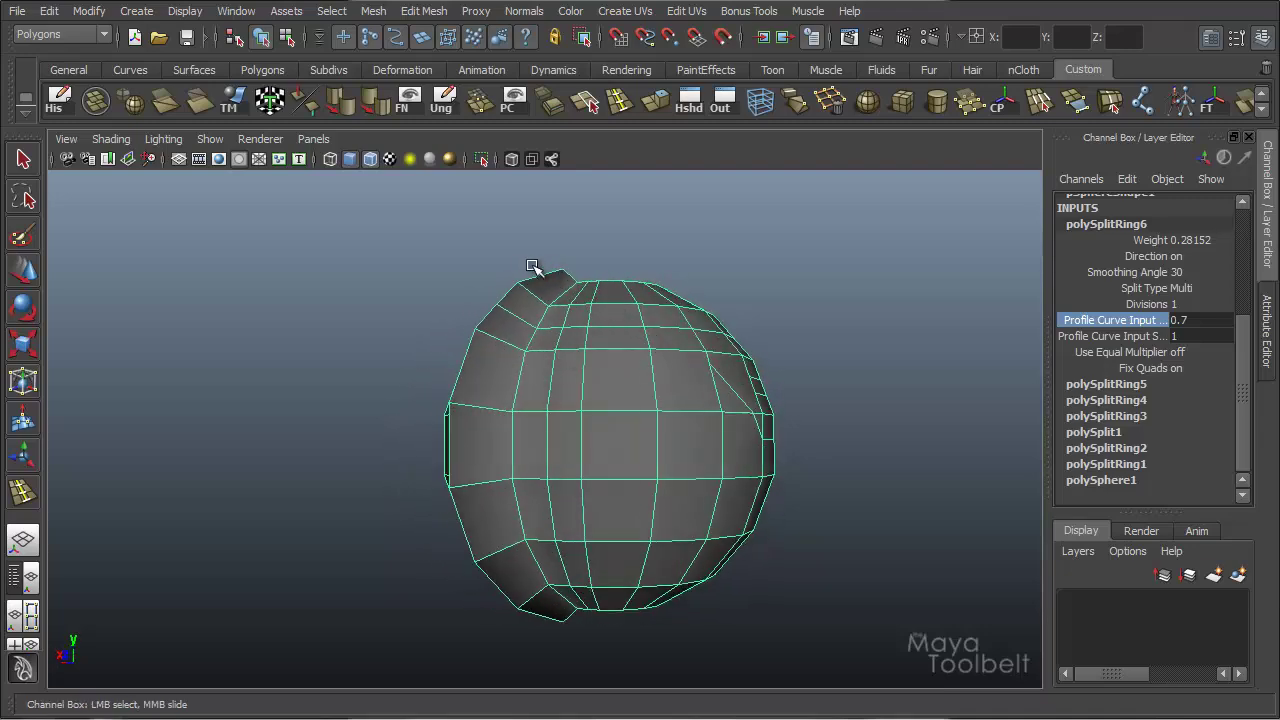
pyautogui.keyDown('alt'); pyautogui.moveTo(629, 429); pyautogui.dragTo(524, 380); pyautogui.keyUp('alt')
pyautogui.keyDown('alt'); pyautogui.moveTo(516, 454); pyautogui.dragTo(552, 428); pyautogui.keyUp('alt')
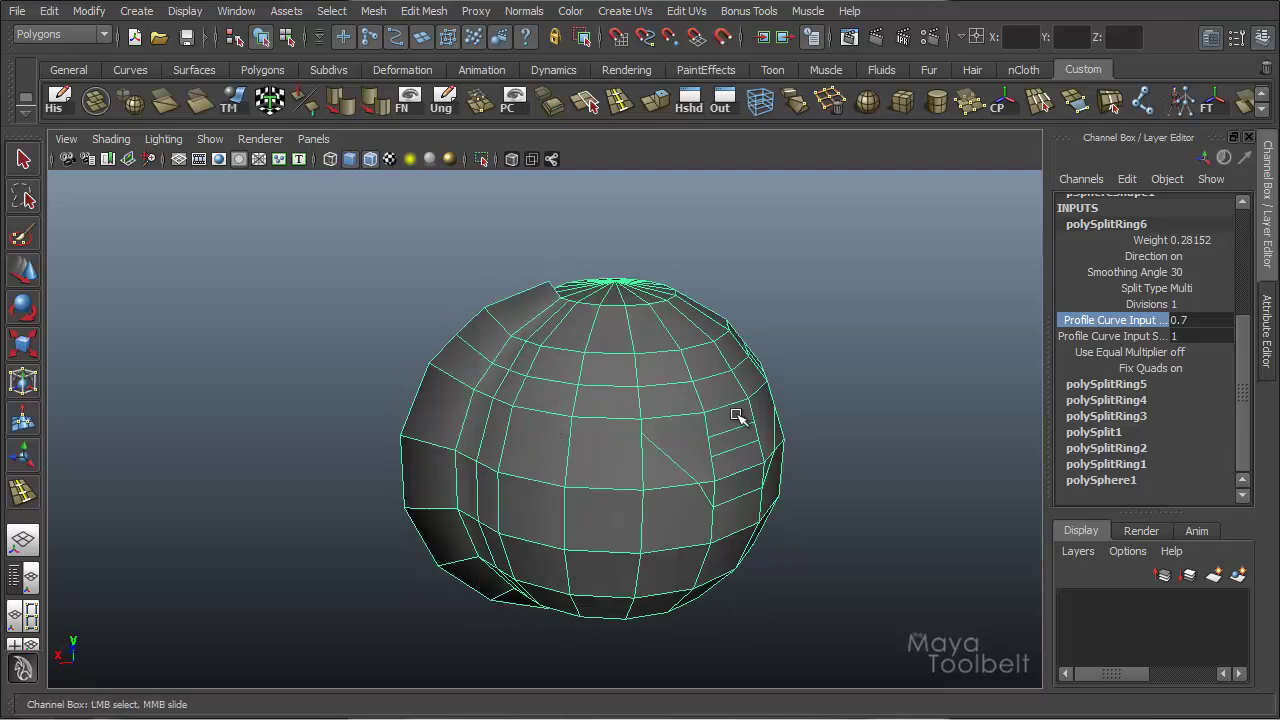
# Step: Turn Use Equal Multiplier back on for polySplitRing6 and examine the loop at both poles of the sphere
pyautogui.click(1146, 354)
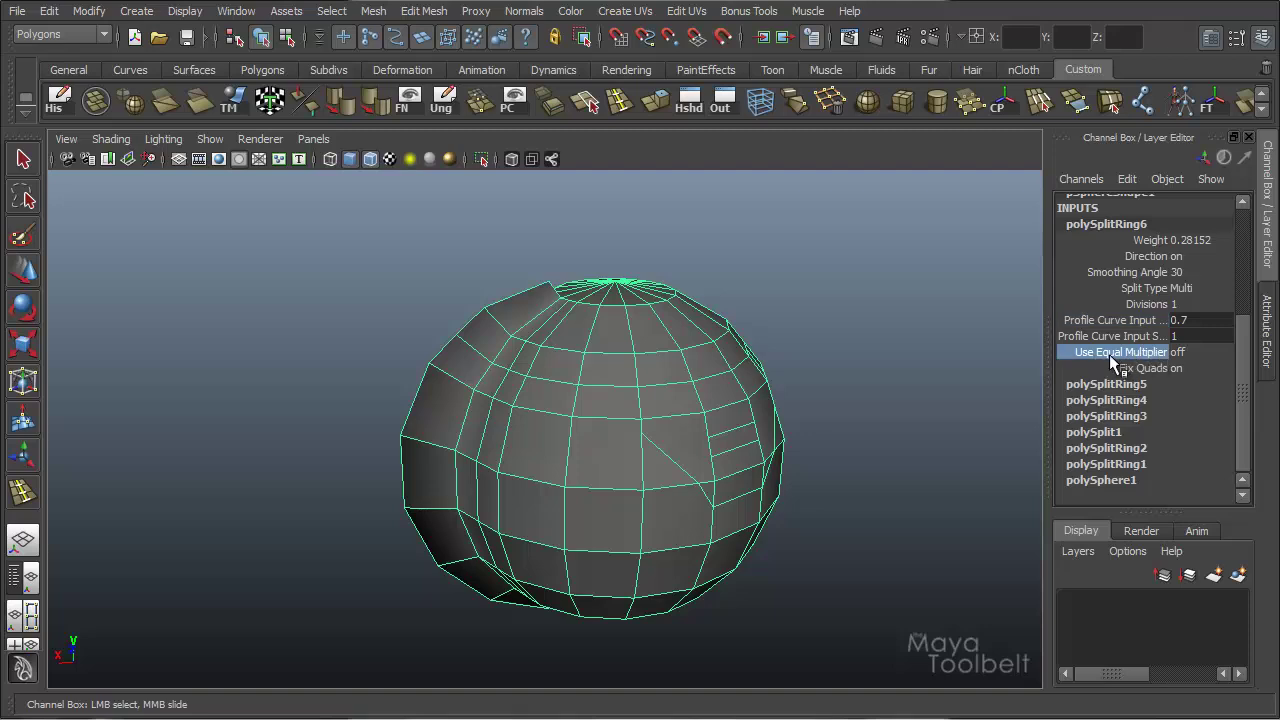
pyautogui.click(1203, 352)
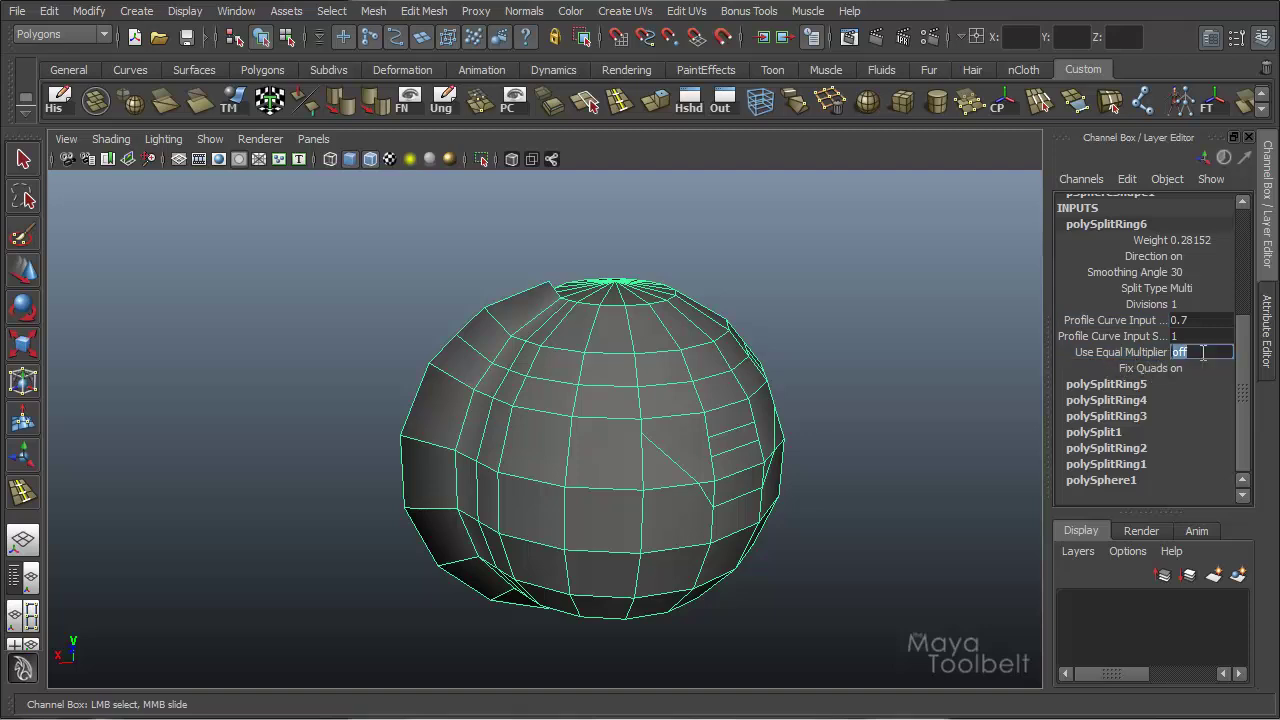
pyautogui.press('Return')
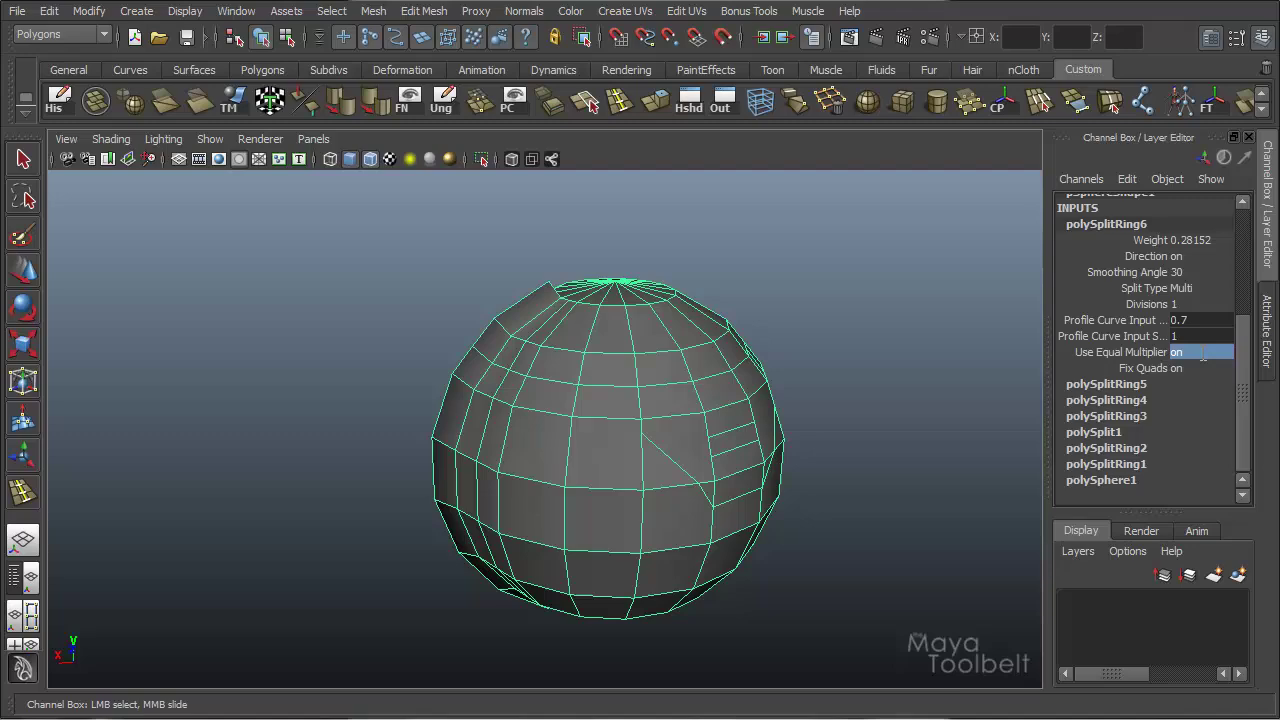
pyautogui.keyDown('alt'); pyautogui.moveTo(517, 466); pyautogui.dragTo(590, 292); pyautogui.keyUp('alt')
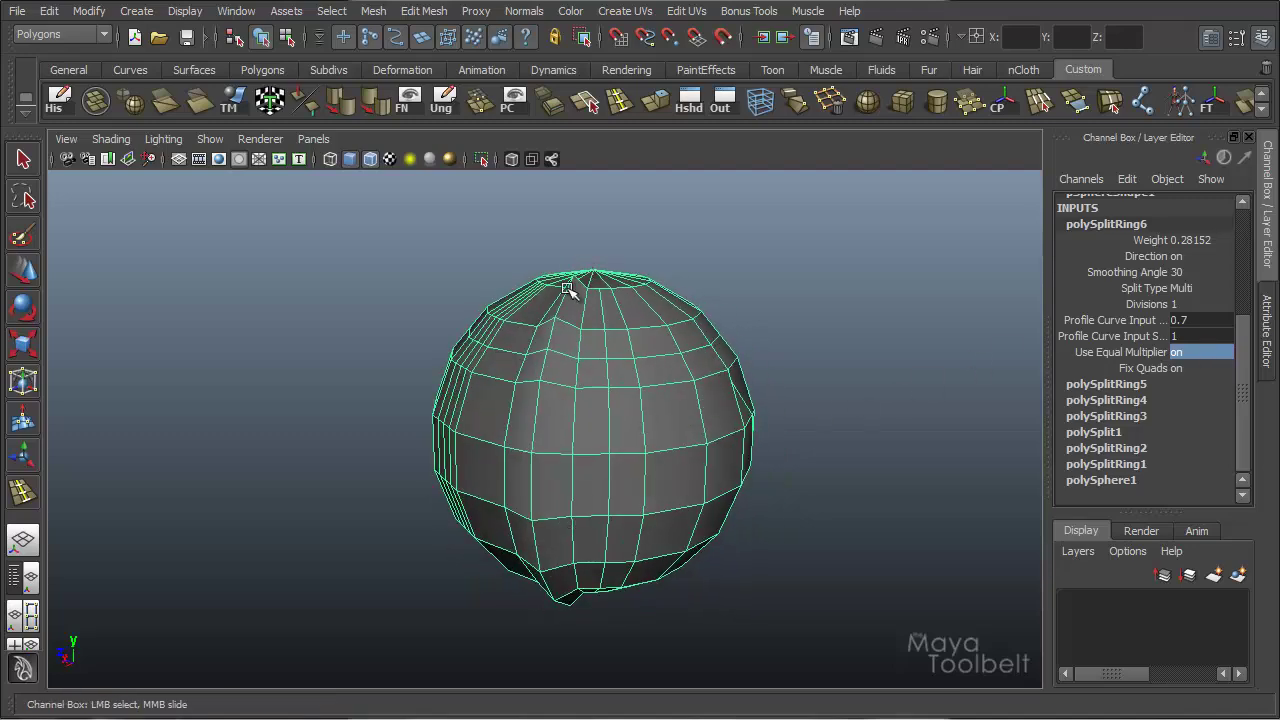
pyautogui.keyDown('alt'); pyautogui.moveTo(540, 497); pyautogui.dragTo(474, 506); pyautogui.keyUp('alt')
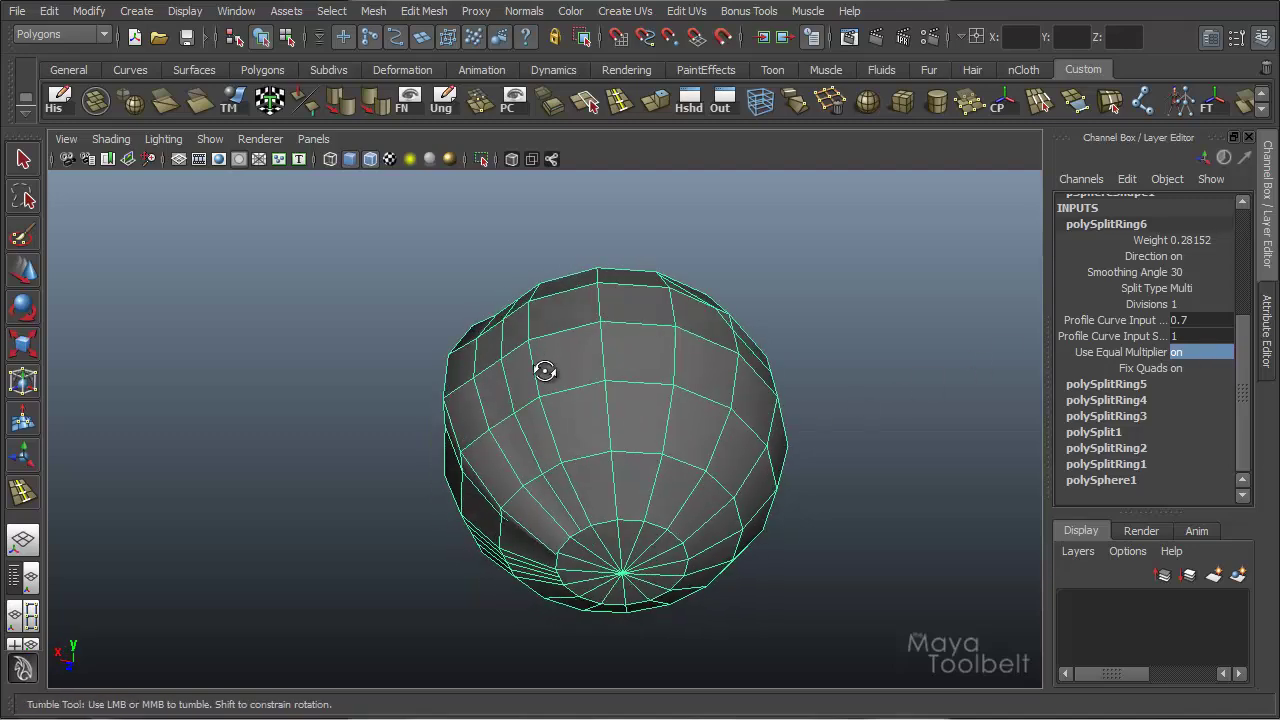
pyautogui.keyDown('alt'); pyautogui.moveTo(543, 366); pyautogui.dragTo(486, 445); pyautogui.keyUp('alt')
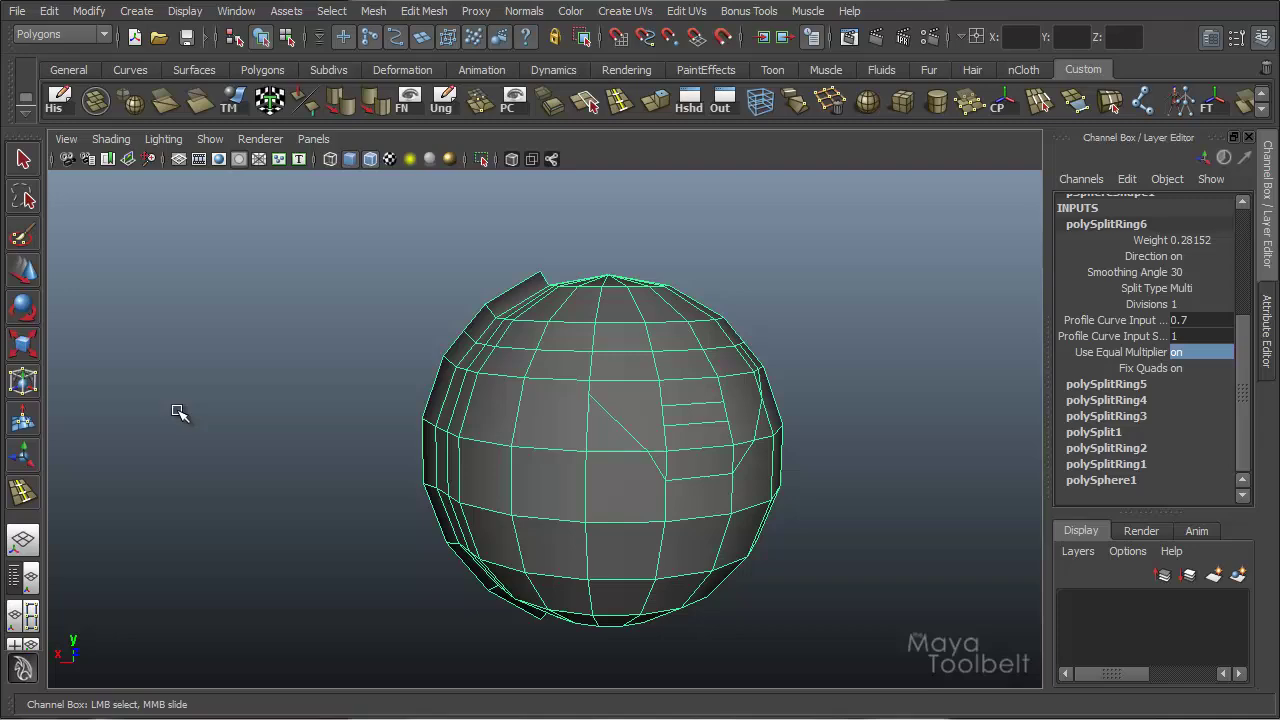
# Step: Review the Insert Edge Loop Tool settings and delete the sphere in object mode
pyautogui.doubleClick(25, 492)
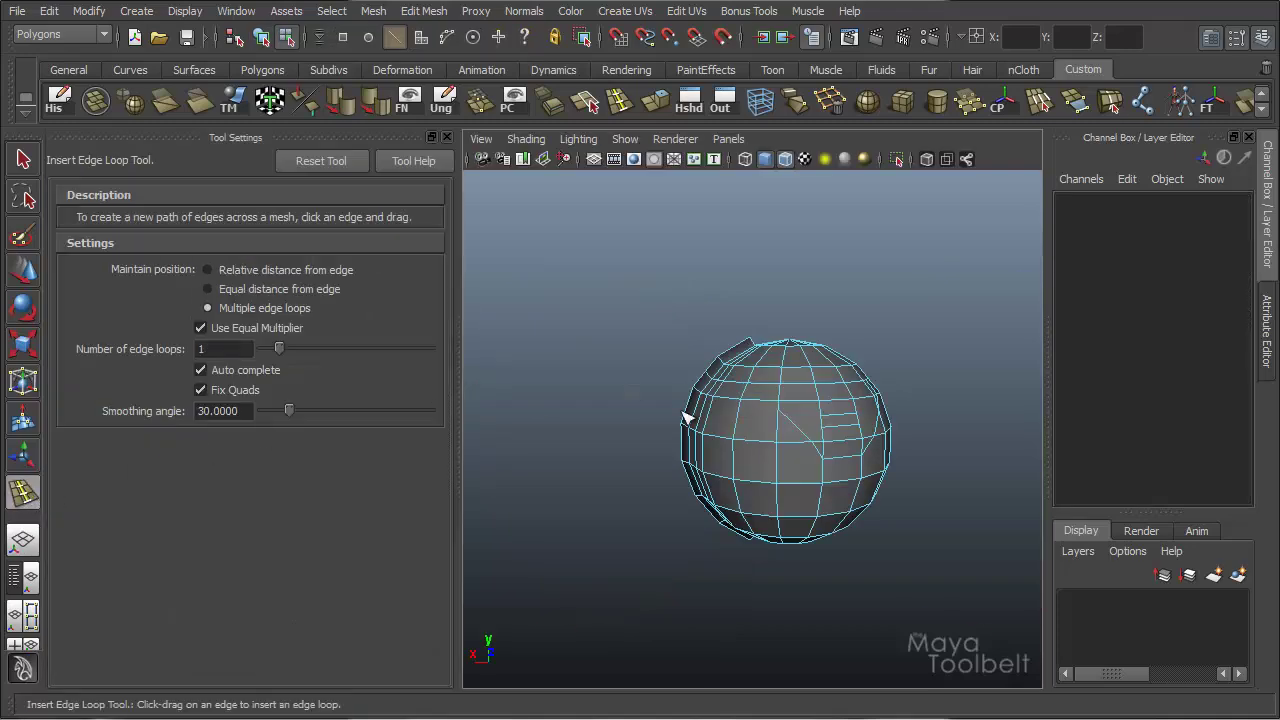
pyautogui.keyDown('alt'); pyautogui.moveTo(737, 437); pyautogui.dragTo(688, 390); pyautogui.keyUp('alt')
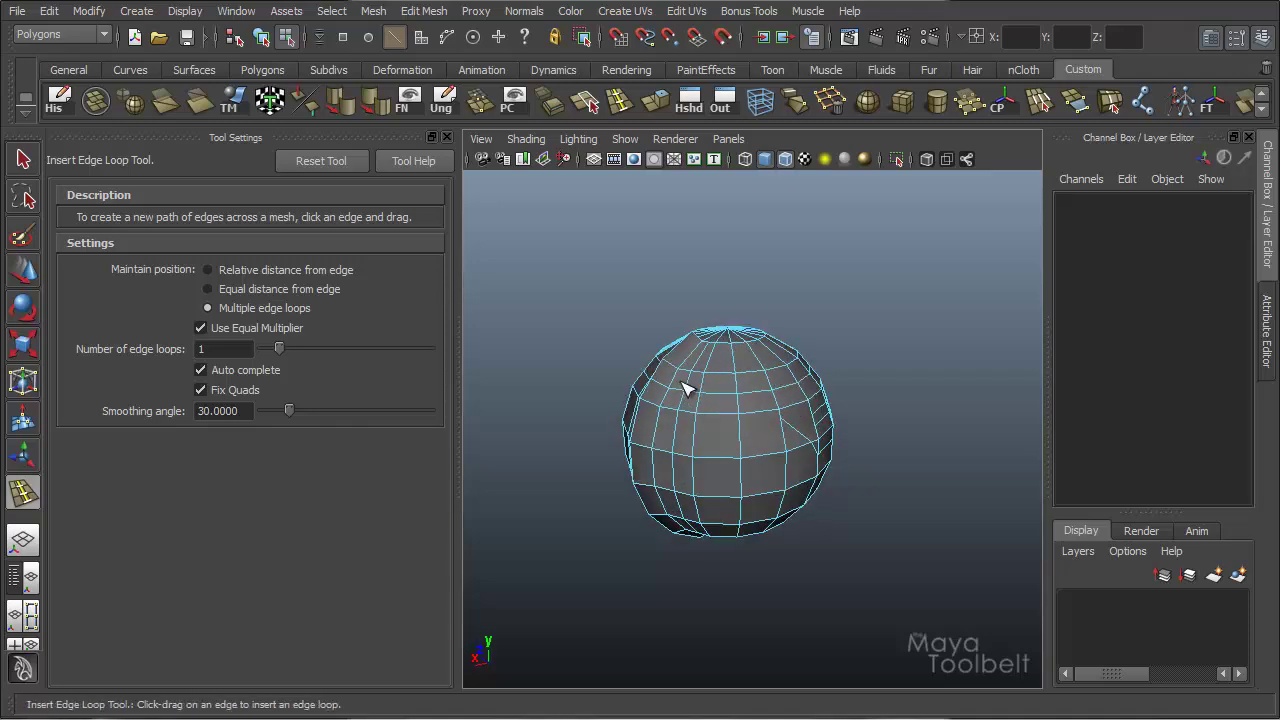
pyautogui.press('w')
pyautogui.click(261, 37)
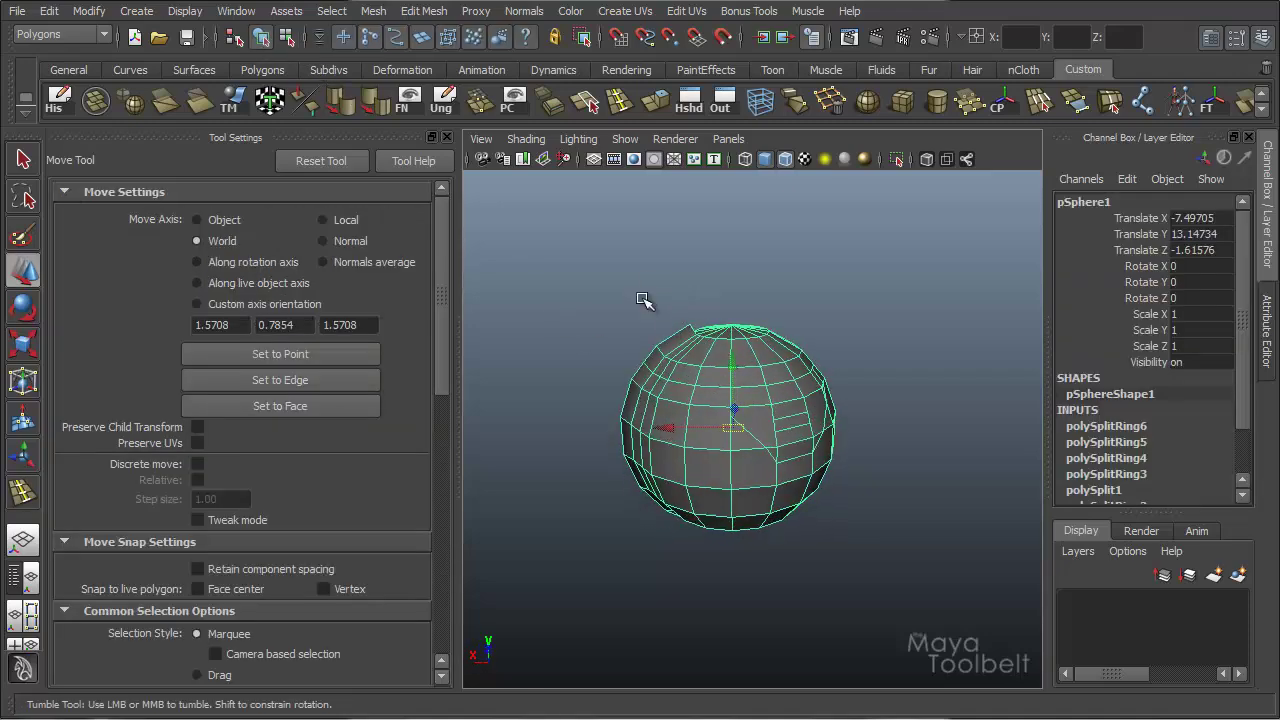
pyautogui.click(798, 372)
pyautogui.press('Delete')
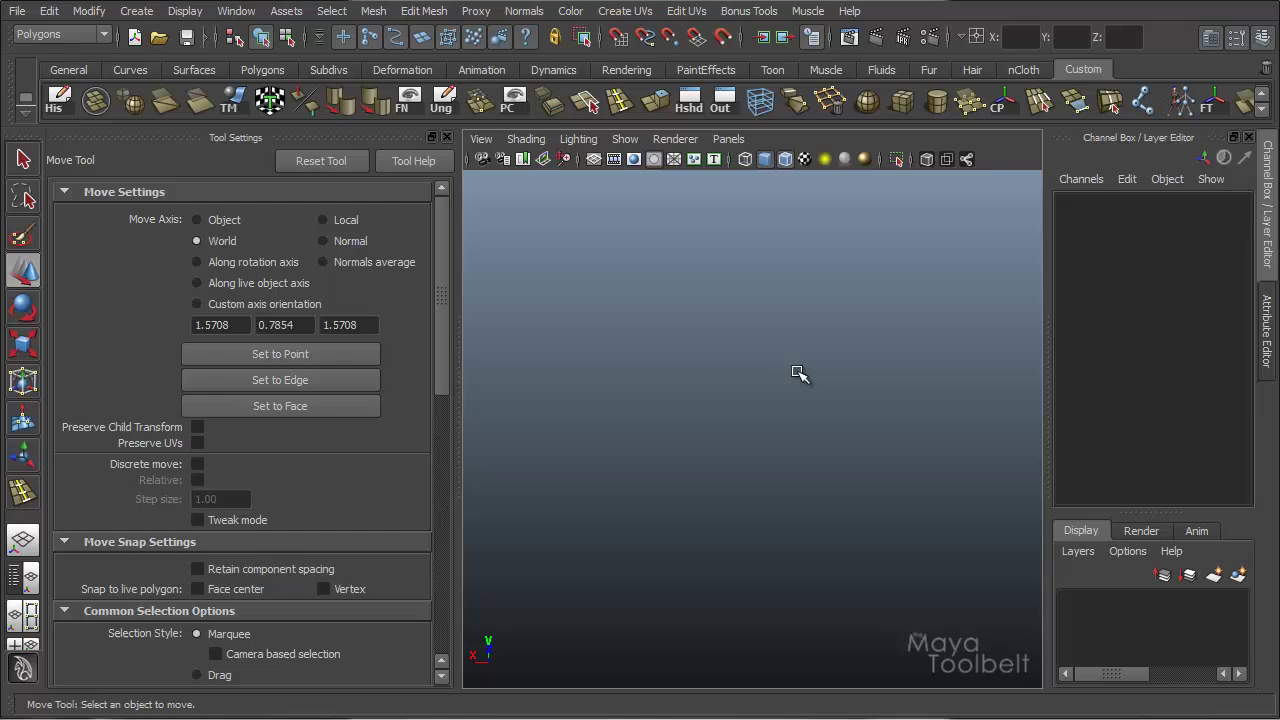
# Step: Create a polygon cube about 31.55 units wide, high and deep in the empty scene
pyautogui.click(137, 11)
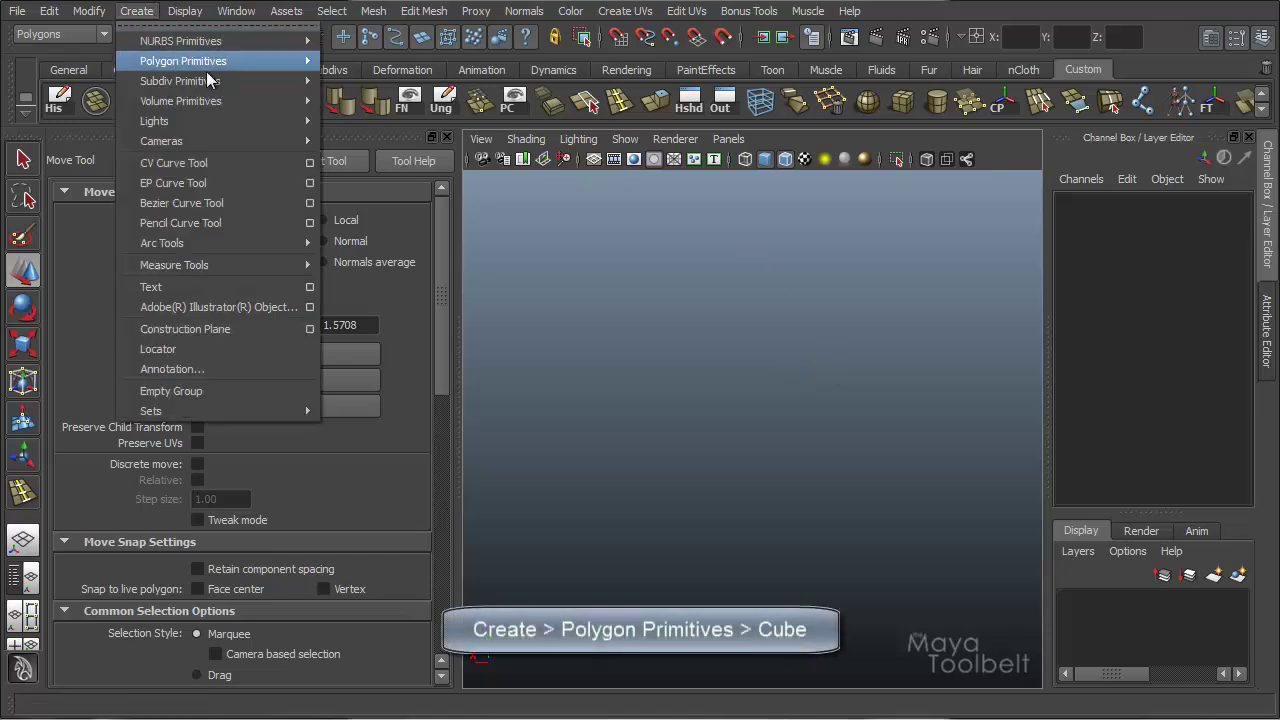
pyautogui.moveTo(240, 68)
pyautogui.click(368, 91)
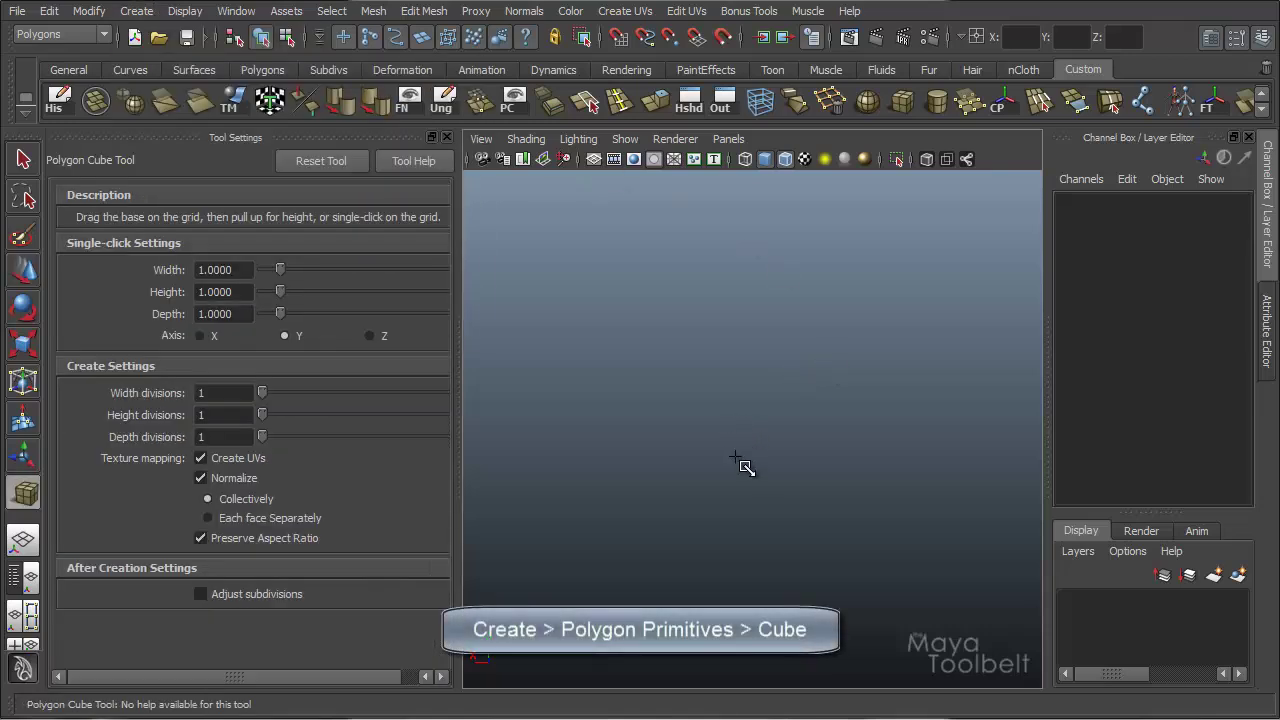
pyautogui.moveTo(743, 463); pyautogui.dragTo(1000, 440)
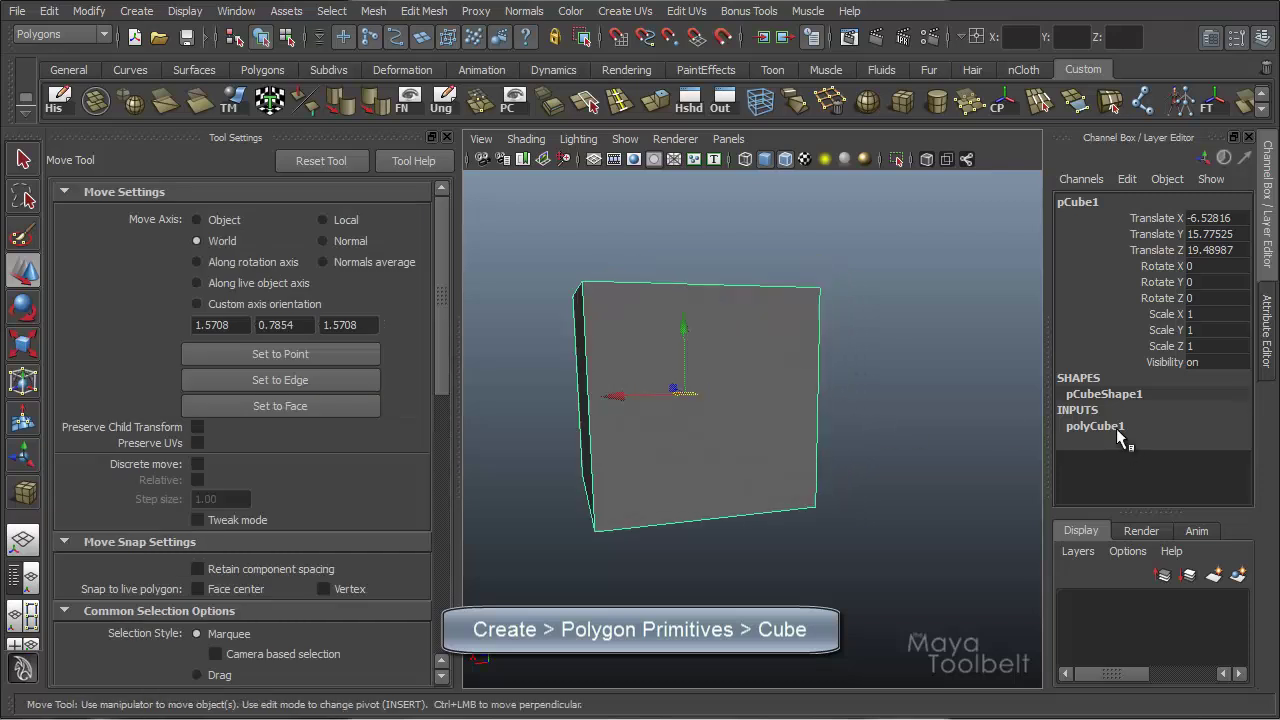
# Step: Set the cube's Subdivisions Width, Height and Depth to 2
pyautogui.click(1110, 430)
pyautogui.moveTo(1149, 437); pyautogui.dragTo(1140, 464)
pyautogui.moveTo(903, 445); pyautogui.dragTo(871, 443, button='middle')
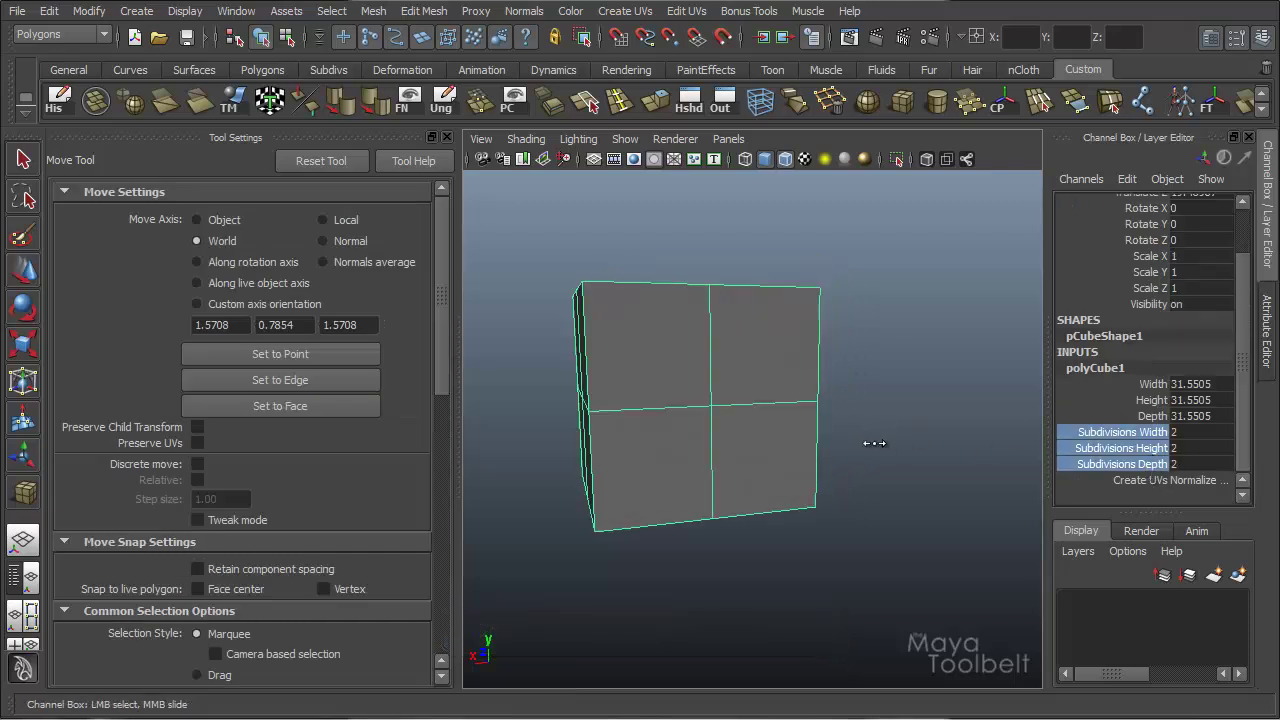
pyautogui.keyDown('alt'); pyautogui.moveTo(786, 371); pyautogui.dragTo(830, 372); pyautogui.keyUp('alt')
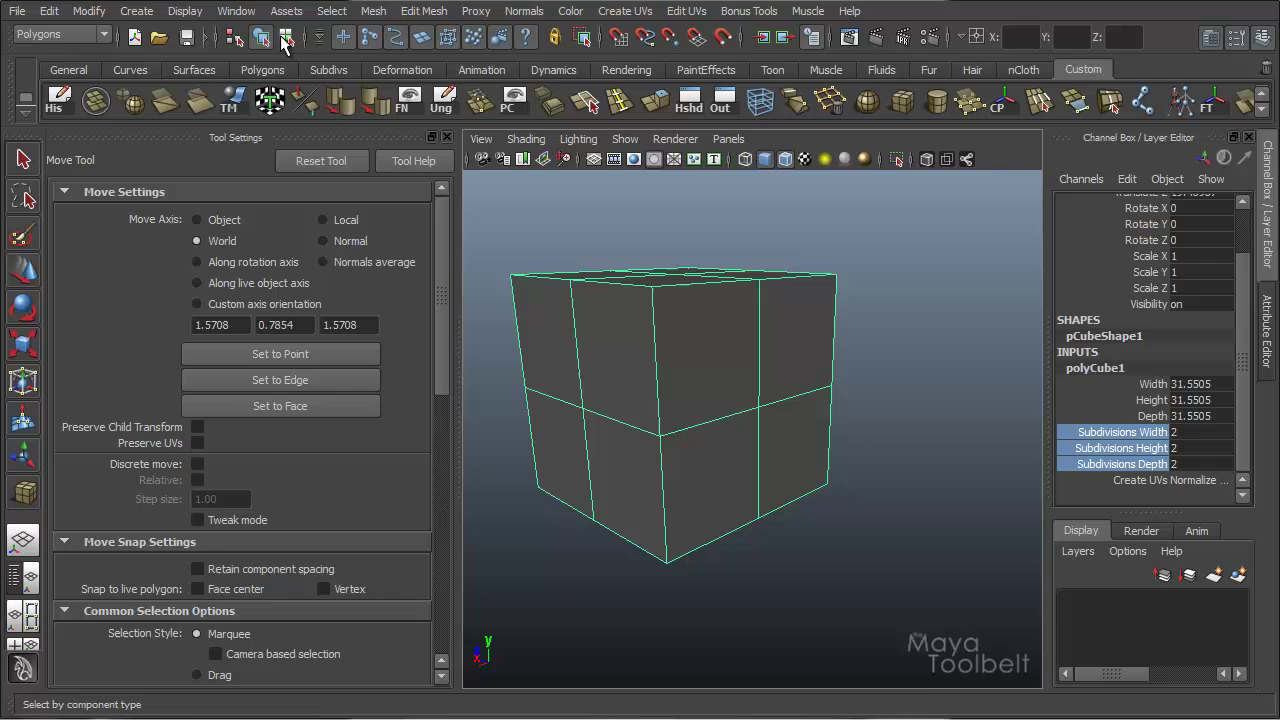
# Step: Activate the Insert Edge Loop Tool on the cube with Auto complete off and Maintain position set to Relative distance from edge
pyautogui.click(287, 36)
pyautogui.click(261, 36)
pyautogui.keyDown('alt'); pyautogui.moveTo(760, 285); pyautogui.dragTo(805, 290); pyautogui.keyUp('alt')
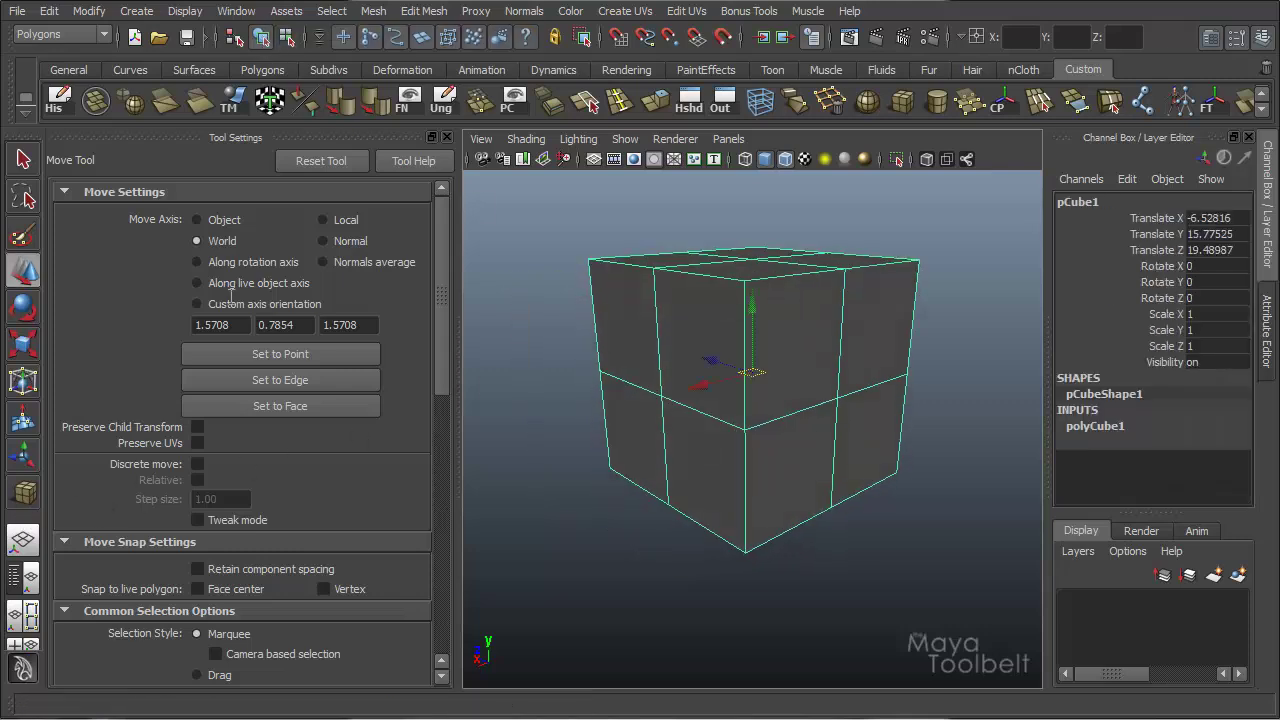
pyautogui.click(620, 100)
pyautogui.keyDown('alt'); pyautogui.moveTo(734, 363); pyautogui.dragTo(760, 365); pyautogui.keyUp('alt')
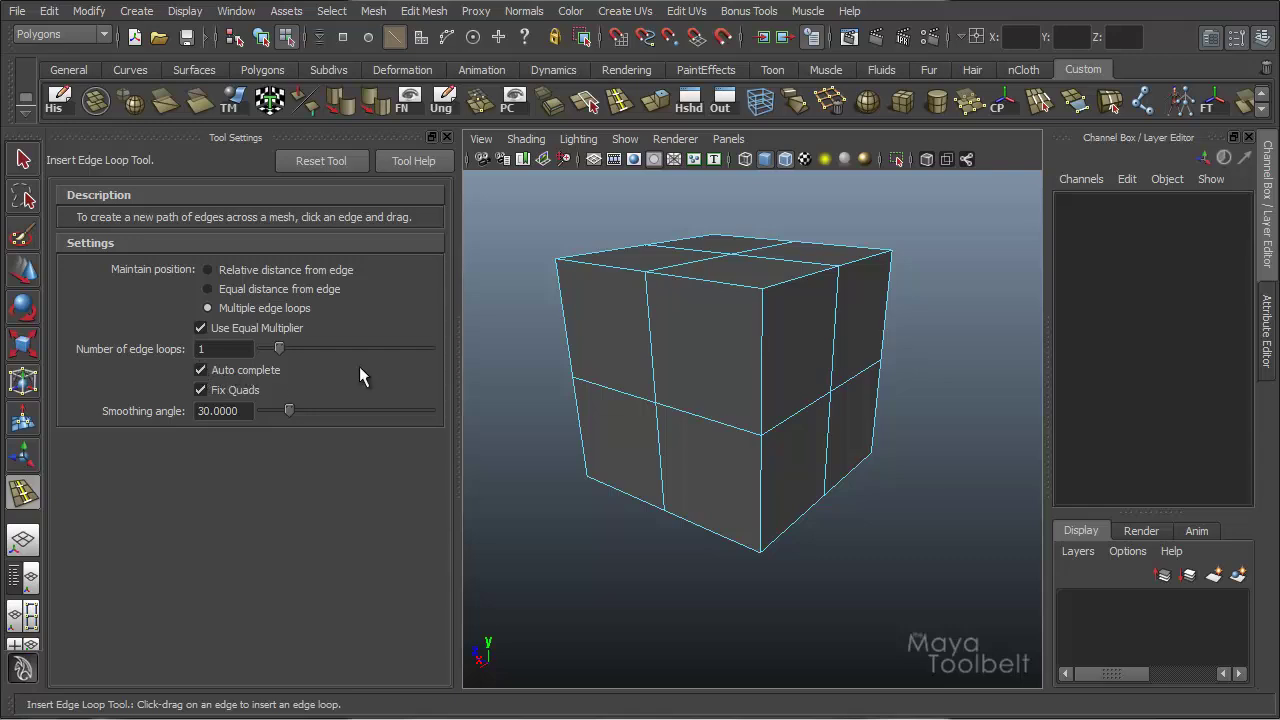
pyautogui.click(200, 370)
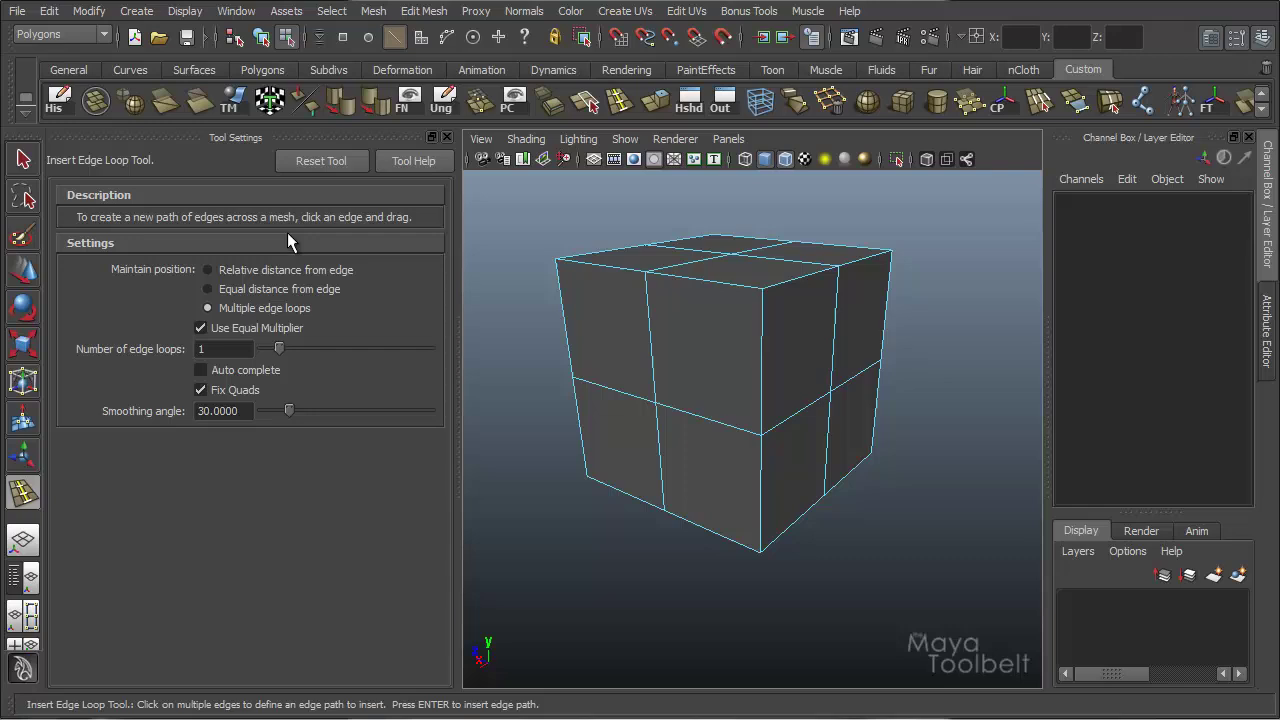
pyautogui.click(208, 270)
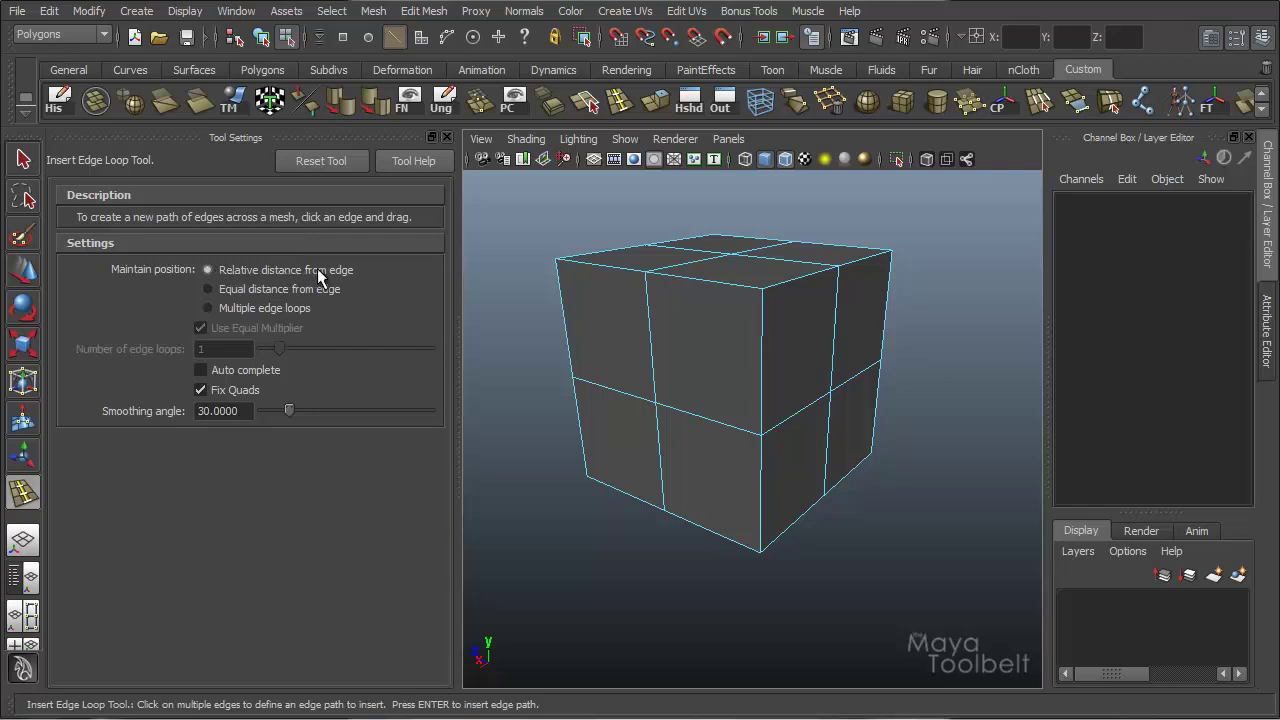
# Step: Define a partial edge path across adjacent sides of the cube's upper half and insert it with Auto complete off
pyautogui.keyDown('alt'); pyautogui.moveTo(727, 389); pyautogui.dragTo(812, 459); pyautogui.keyUp('alt')
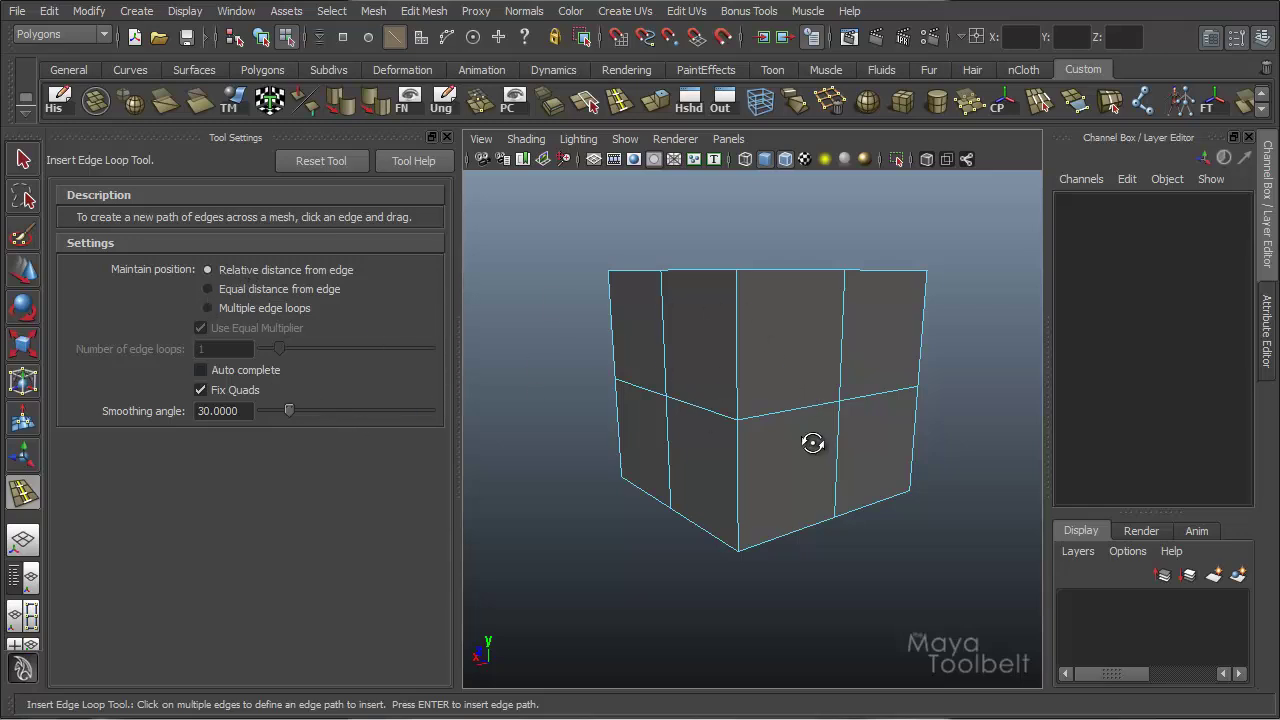
pyautogui.keyDown('alt'); pyautogui.moveTo(811, 443); pyautogui.dragTo(740, 331); pyautogui.keyUp('alt')
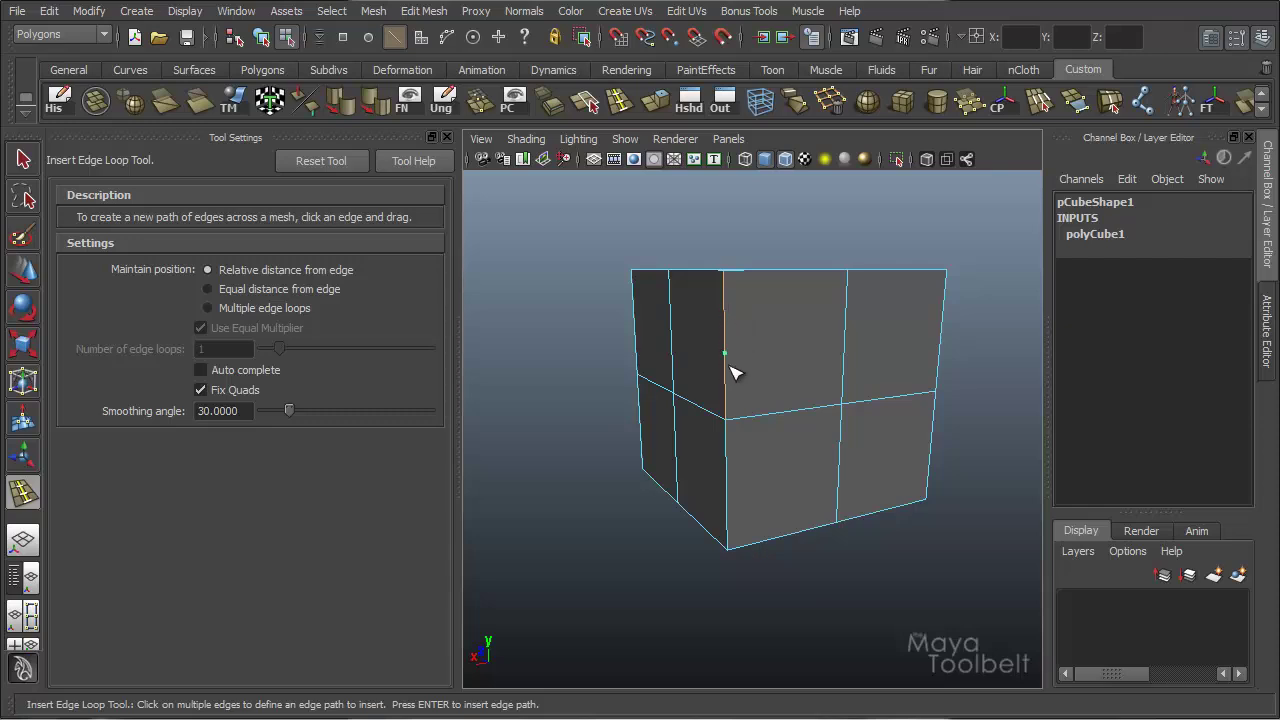
pyautogui.keyDown('alt'); pyautogui.moveTo(735, 352); pyautogui.dragTo(840, 356); pyautogui.keyUp('alt')
pyautogui.moveTo(931, 371)
pyautogui.keyDown('alt'); pyautogui.mouseDown()
pyautogui.moveTo(908, 379)
pyautogui.moveTo(914, 414)
pyautogui.moveTo(860, 354)
pyautogui.moveTo(951, 366)
pyautogui.mouseUp(); pyautogui.keyUp('alt')
pyautogui.keyDown('alt'); pyautogui.moveTo(951, 366); pyautogui.dragTo(862, 372, button='middle'); pyautogui.keyUp('alt')
pyautogui.moveTo(860, 372)
pyautogui.keyDown('alt'); pyautogui.mouseDown()
pyautogui.moveTo(883, 374)
pyautogui.moveTo(854, 374)
pyautogui.mouseUp(); pyautogui.keyUp('alt')
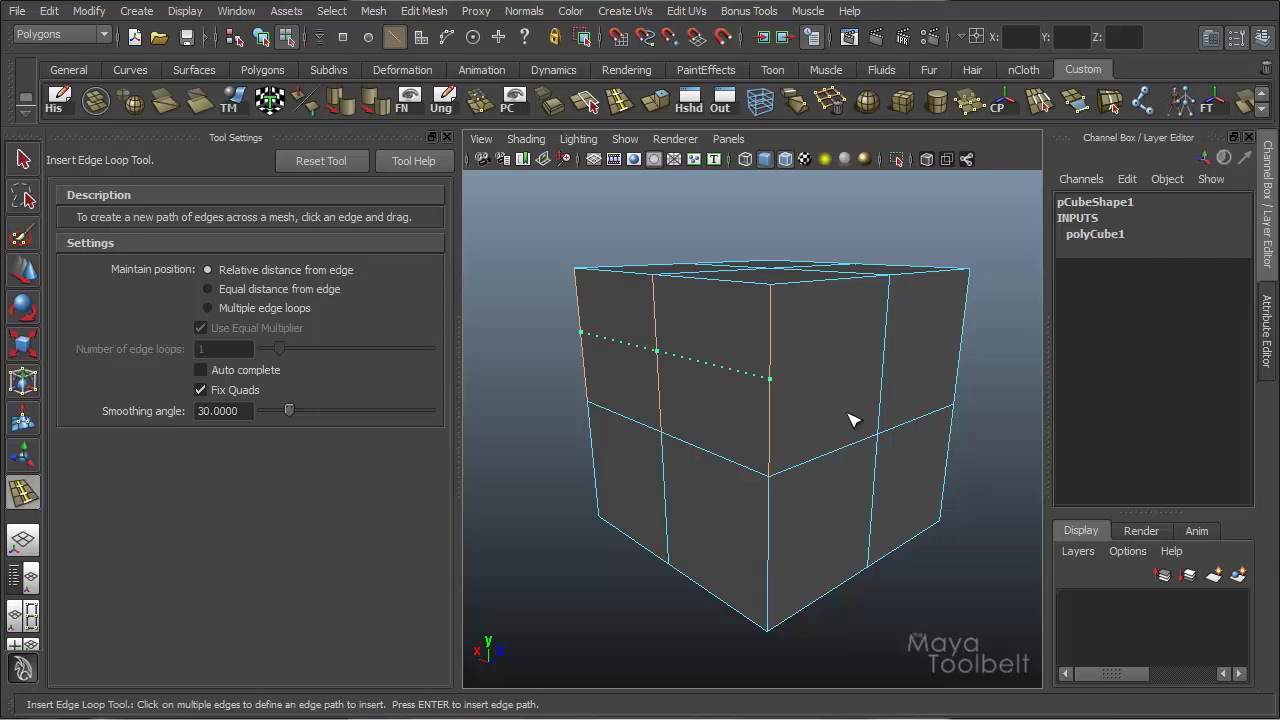
pyautogui.keyDown('alt'); pyautogui.moveTo(851, 420); pyautogui.dragTo(815, 445); pyautogui.keyUp('alt')
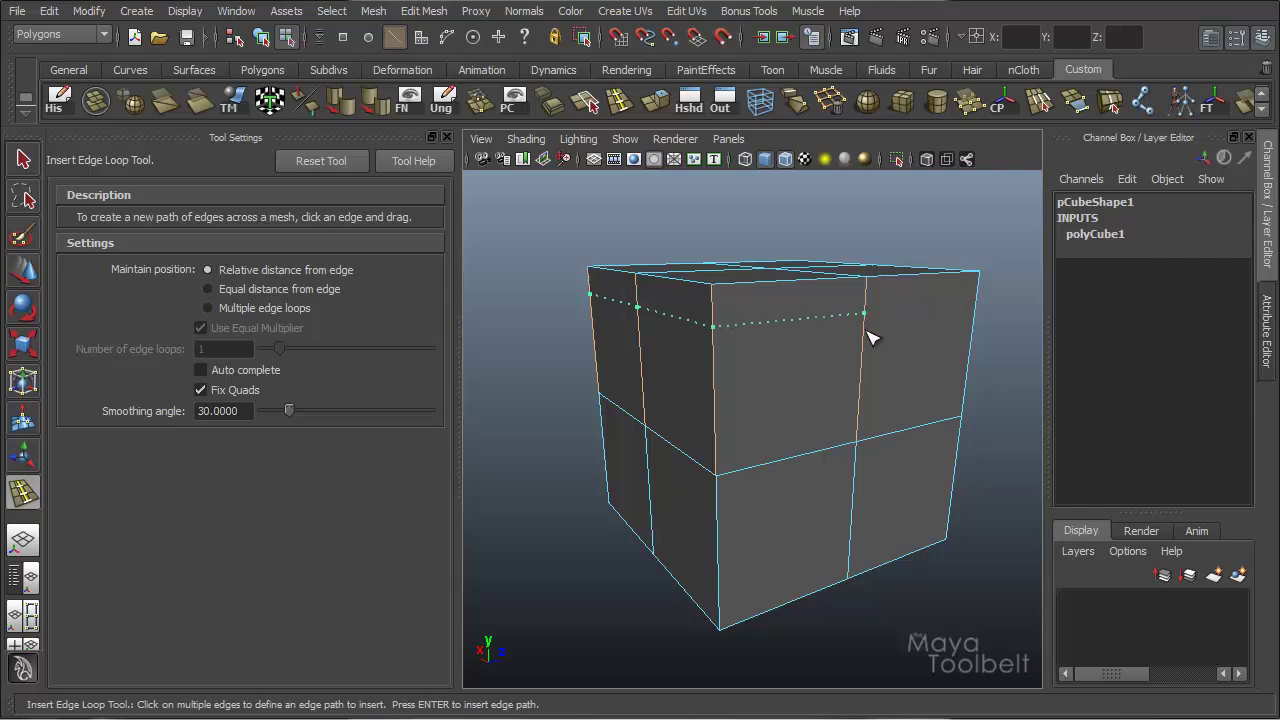
pyautogui.keyDown('alt'); pyautogui.moveTo(900, 376); pyautogui.dragTo(741, 345); pyautogui.keyUp('alt')
pyautogui.keyDown('alt'); pyautogui.moveTo(952, 368); pyautogui.dragTo(785, 378); pyautogui.keyUp('alt')
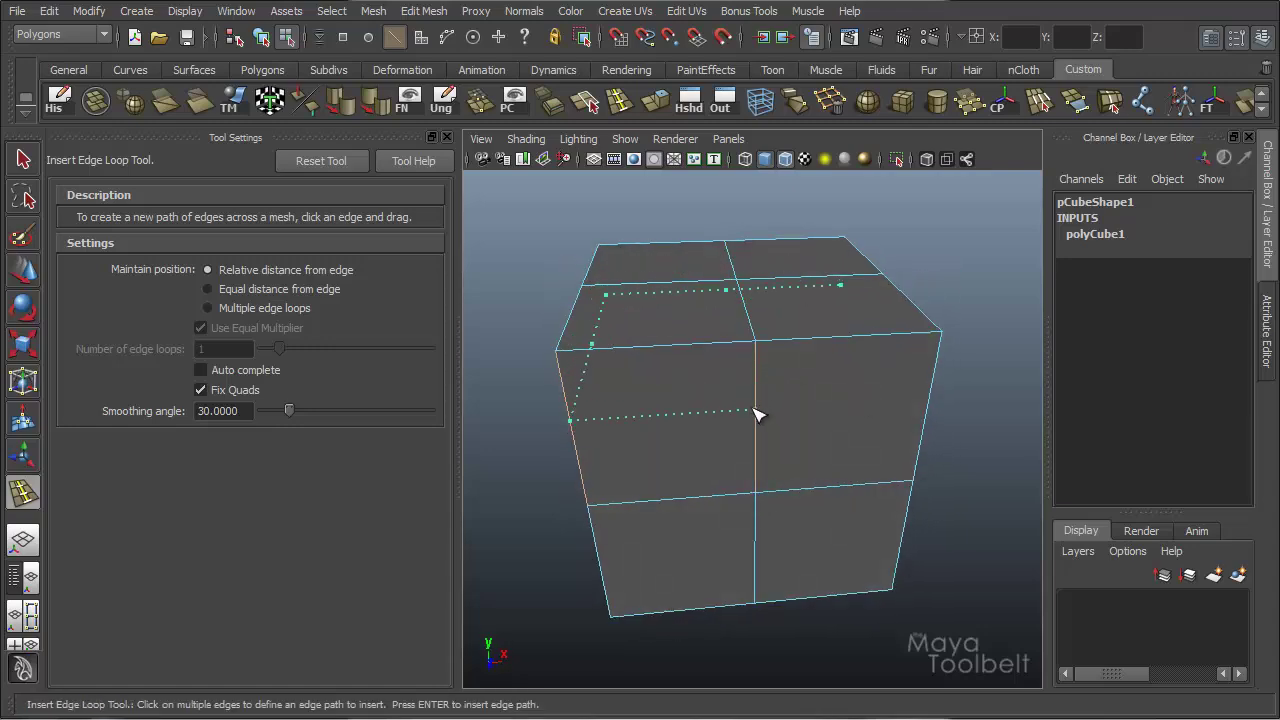
pyautogui.keyDown('alt'); pyautogui.moveTo(950, 440); pyautogui.dragTo(640, 437); pyautogui.keyUp('alt')
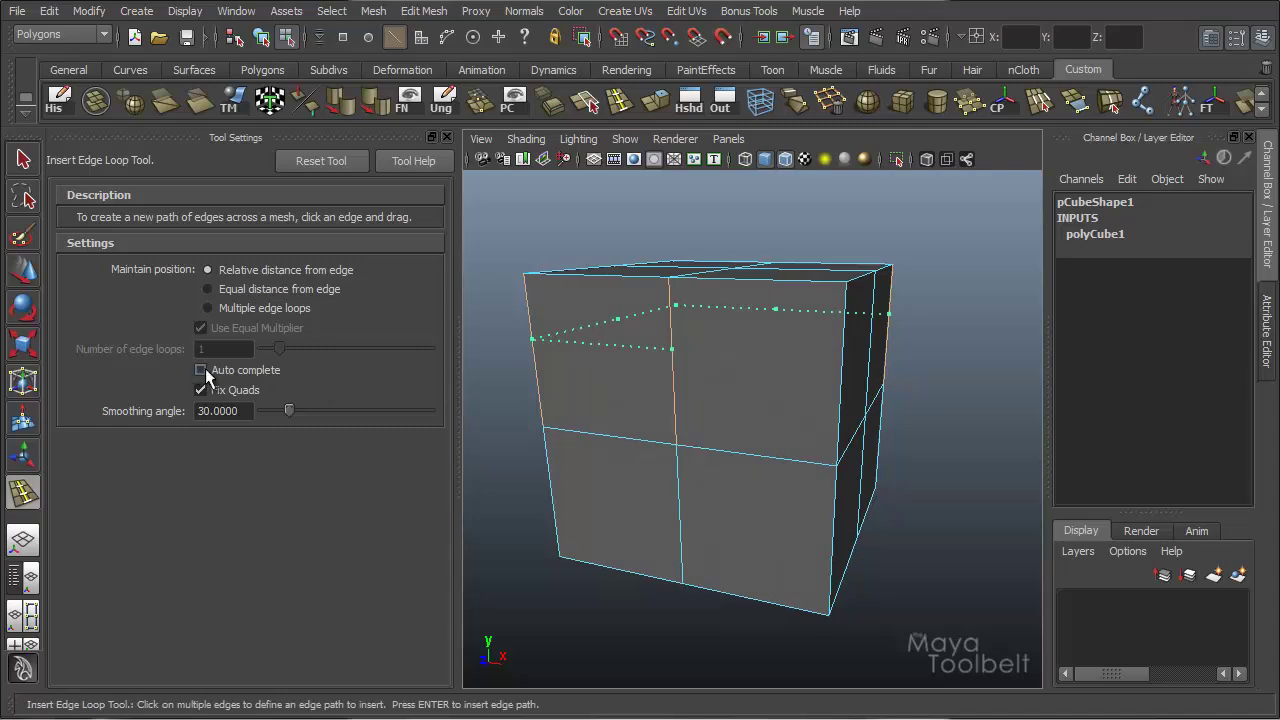
pyautogui.keyDown('alt'); pyautogui.moveTo(593, 432); pyautogui.dragTo(785, 455); pyautogui.keyUp('alt')
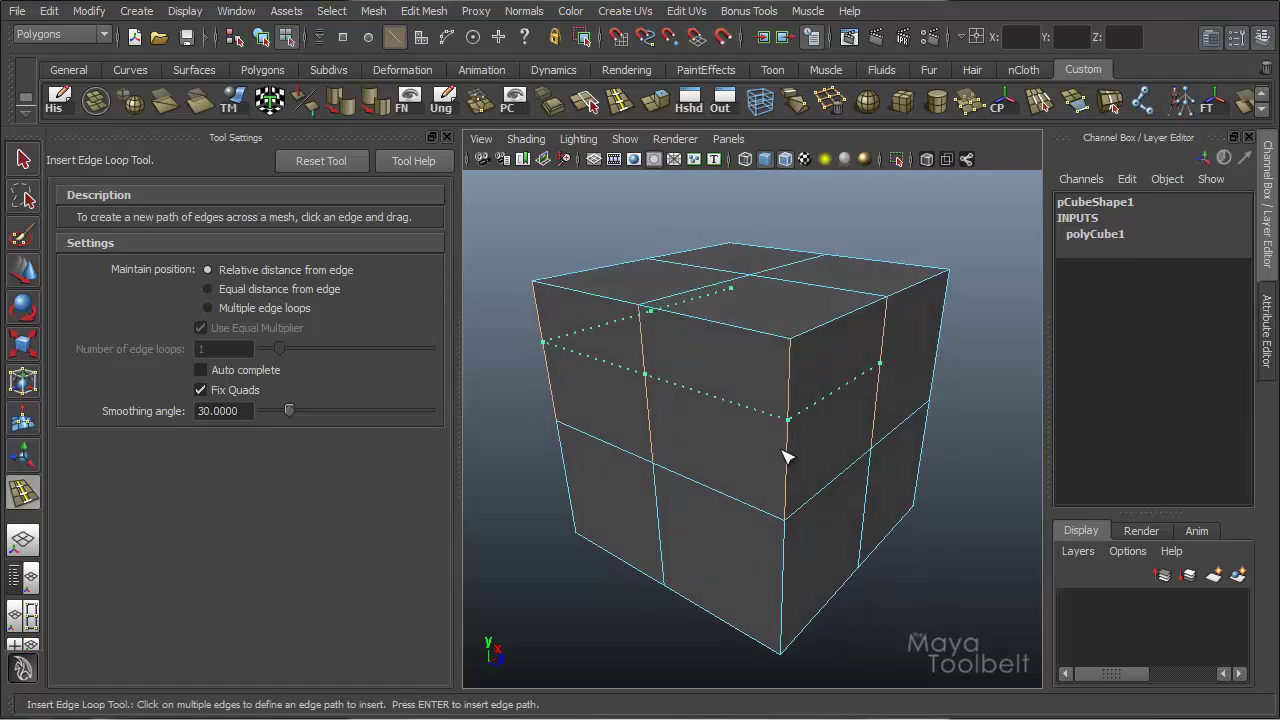
pyautogui.press('Return')
# Step: Turn Auto complete on and insert a full horizontal edge loop around the cube's lower half
pyautogui.keyDown('alt'); pyautogui.moveTo(789, 408); pyautogui.dragTo(722, 350); pyautogui.keyUp('alt')
pyautogui.keyDown('alt'); pyautogui.moveTo(650, 392); pyautogui.dragTo(641, 342); pyautogui.keyUp('alt')
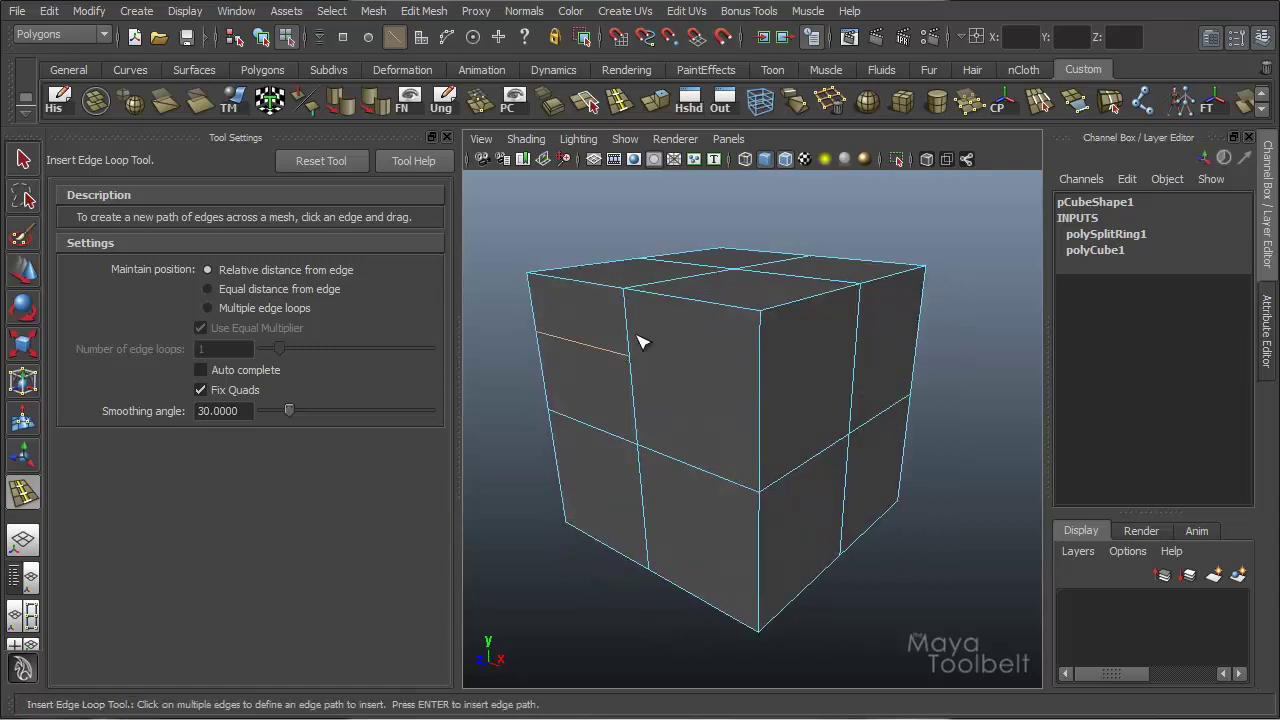
pyautogui.keyDown('alt'); pyautogui.moveTo(897, 361); pyautogui.dragTo(580, 328); pyautogui.keyUp('alt')
pyautogui.keyDown('alt'); pyautogui.moveTo(920, 382); pyautogui.dragTo(700, 385); pyautogui.keyUp('alt')
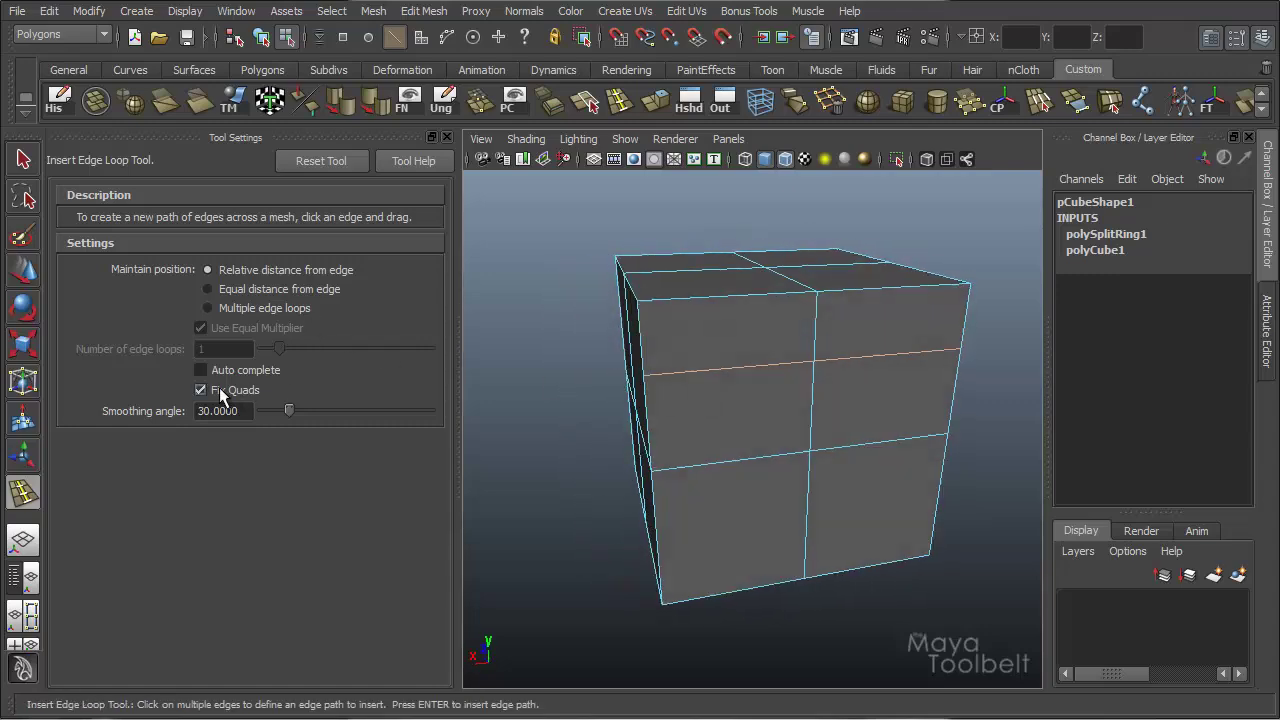
pyautogui.keyDown('alt'); pyautogui.moveTo(785, 395); pyautogui.dragTo(720, 350); pyautogui.keyUp('alt')
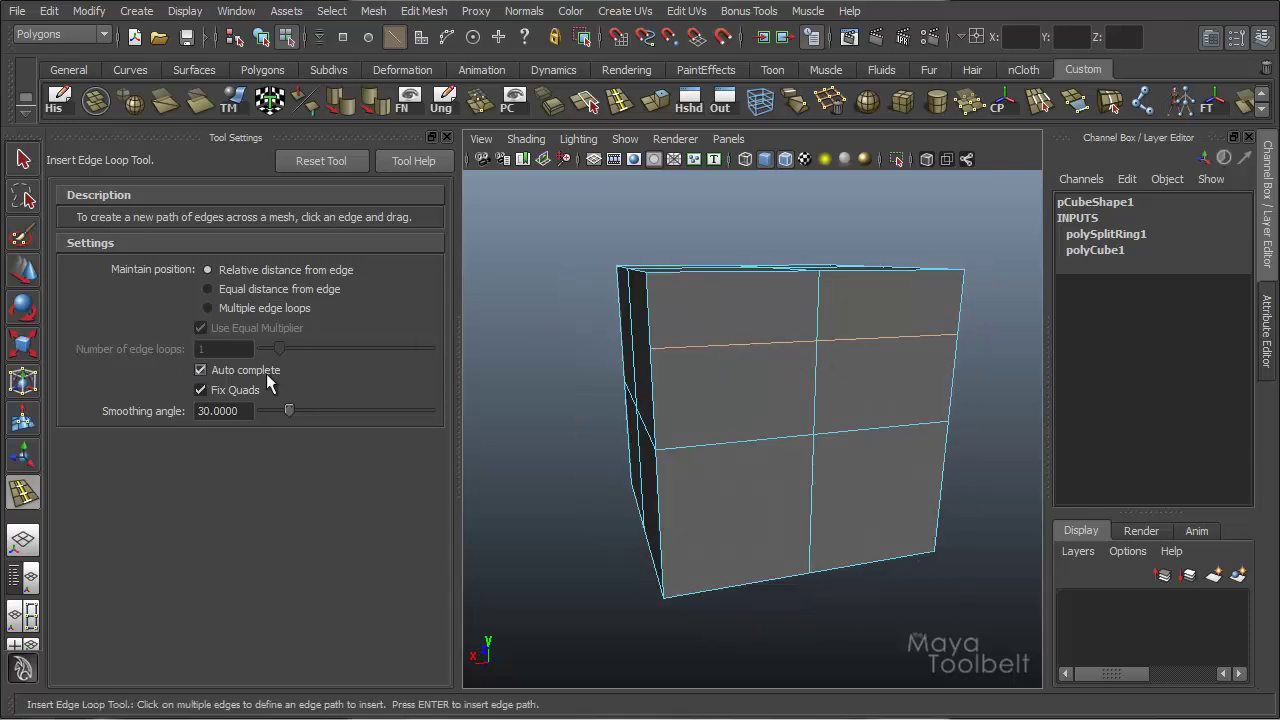
pyautogui.keyDown('alt'); pyautogui.moveTo(800, 400); pyautogui.dragTo(748, 443); pyautogui.keyUp('alt')
pyautogui.press('w')
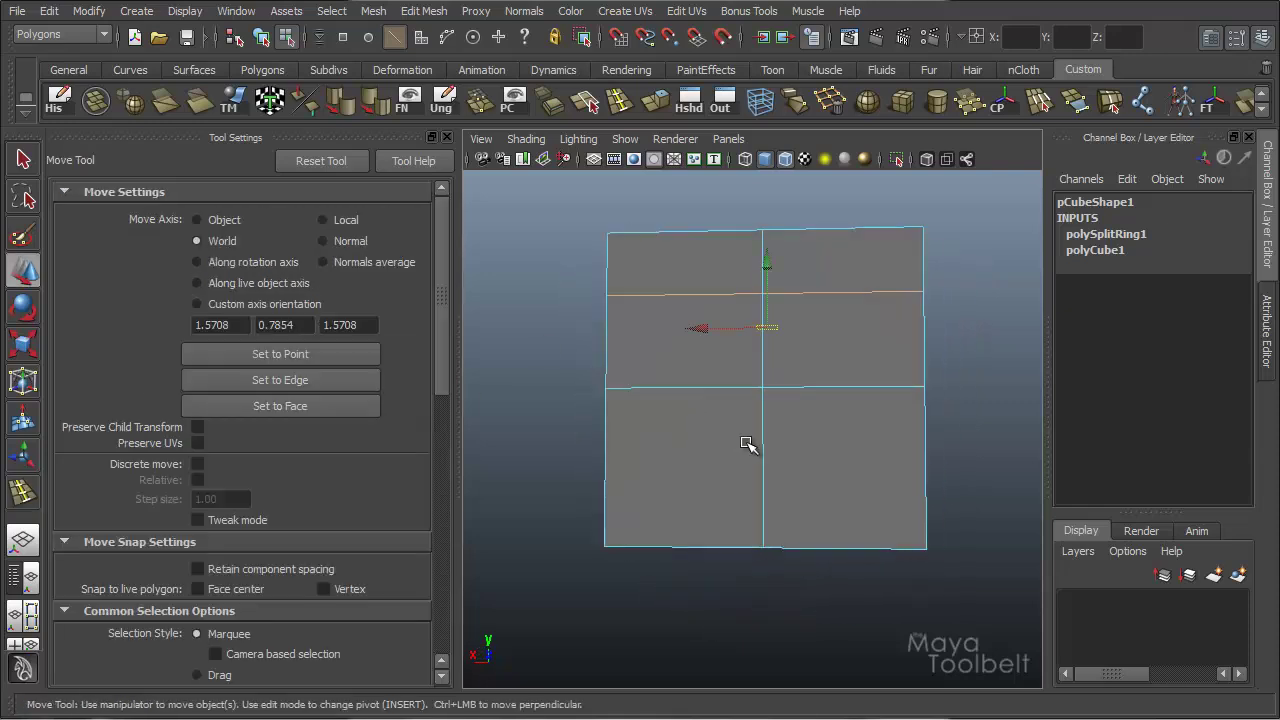
pyautogui.click(21, 494)
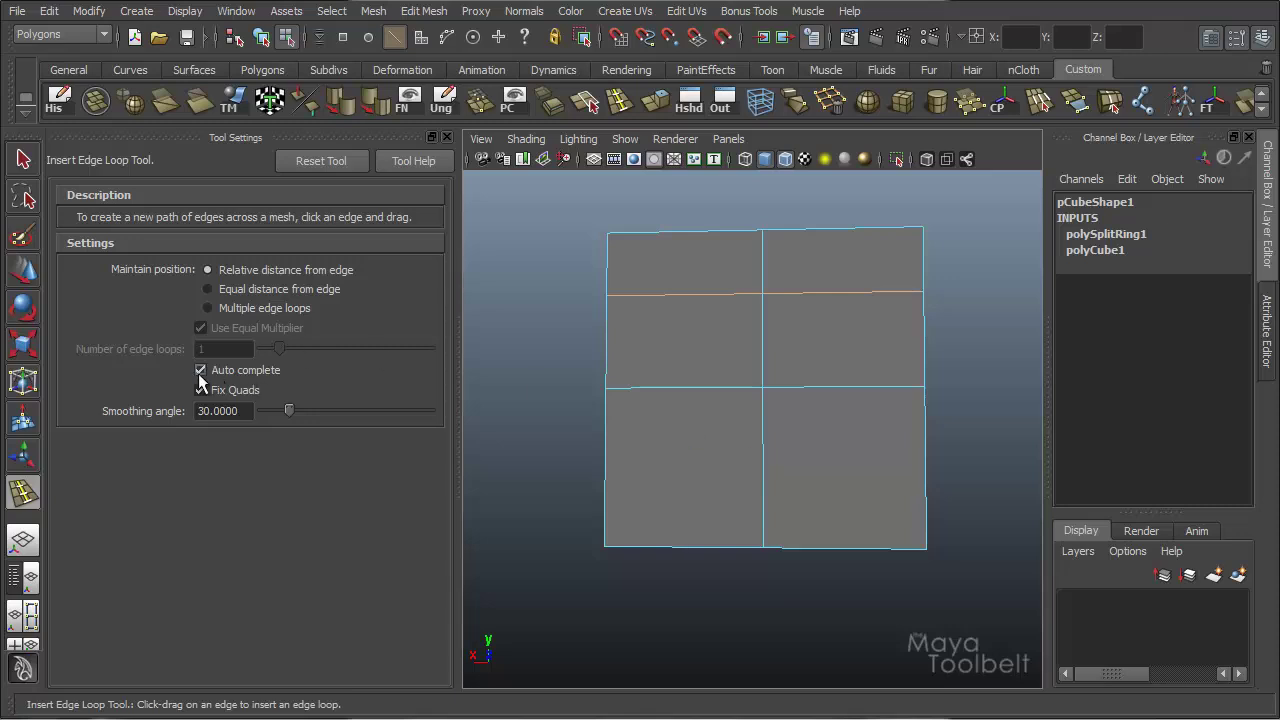
pyautogui.moveTo(769, 462); pyautogui.dragTo(766, 466)
# Step: Remove part of the lower edge loop from the cube with Delete Edge/Vertex, keeping only a partial loop
pyautogui.keyDown('alt'); pyautogui.moveTo(666, 494); pyautogui.dragTo(722, 515); pyautogui.keyUp('alt')
pyautogui.press('w')
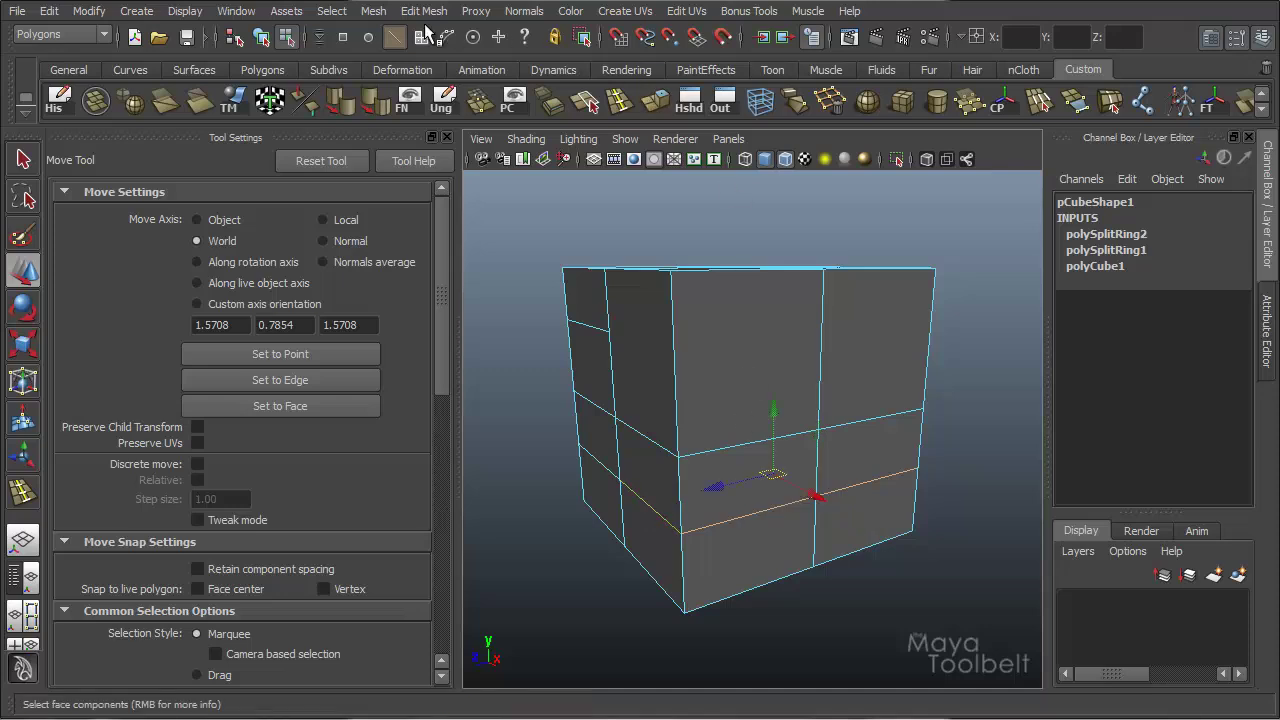
pyautogui.click(424, 11)
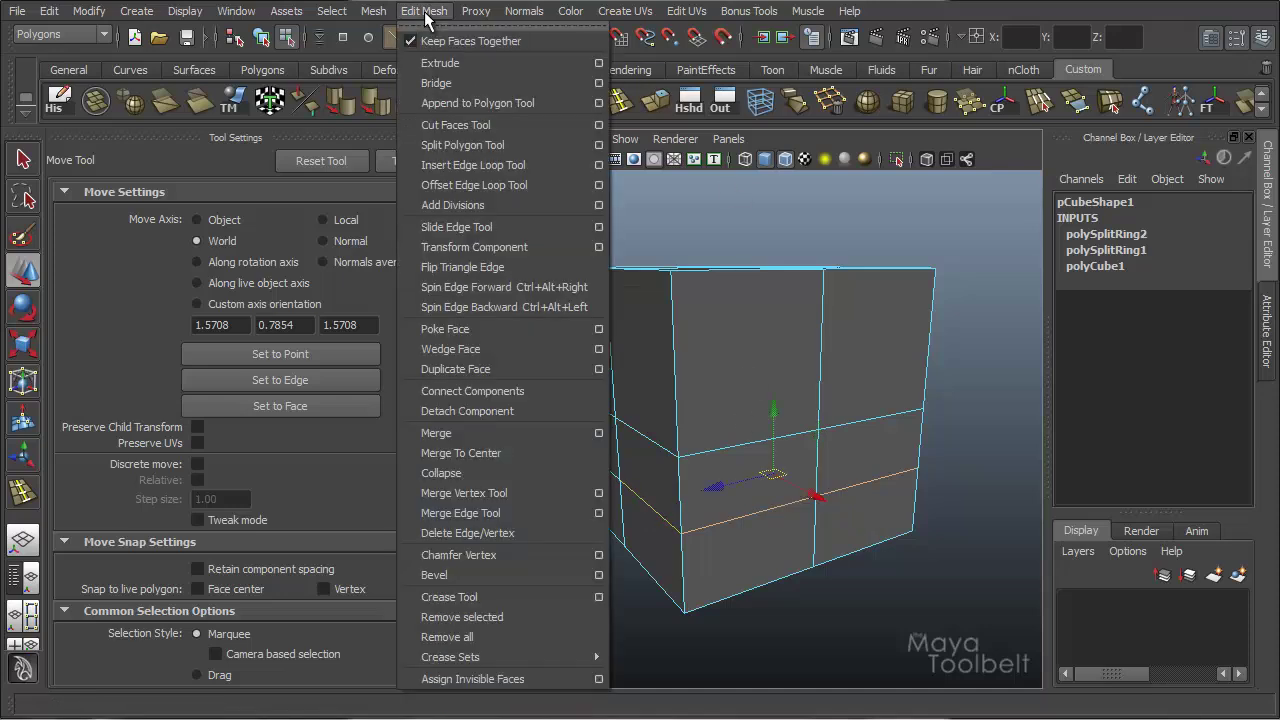
pyautogui.click(455, 535)
pyautogui.moveTo(680, 500)
pyautogui.keyDown('alt'); pyautogui.mouseDown()
pyautogui.moveTo(686, 480)
pyautogui.moveTo(846, 480)
pyautogui.moveTo(688, 499)
pyautogui.mouseUp(); pyautogui.keyUp('alt')
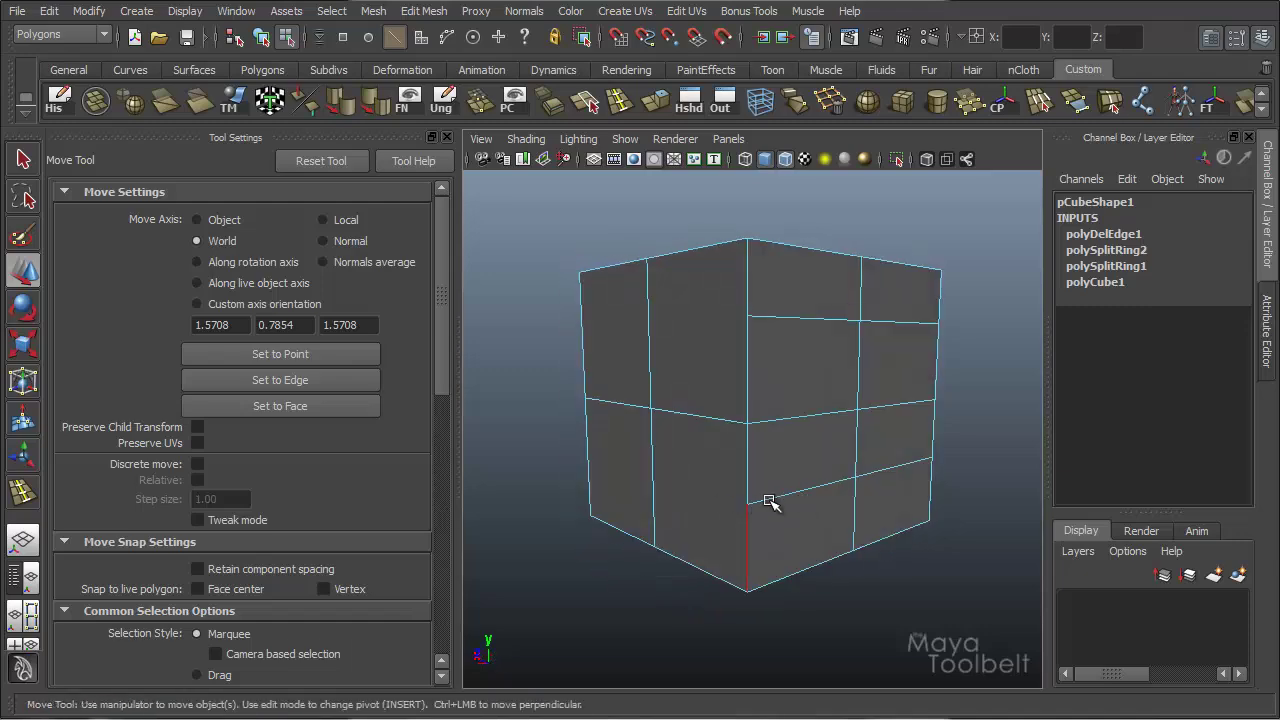
pyautogui.keyDown('alt'); pyautogui.moveTo(766, 506); pyautogui.dragTo(818, 463); pyautogui.keyUp('alt')
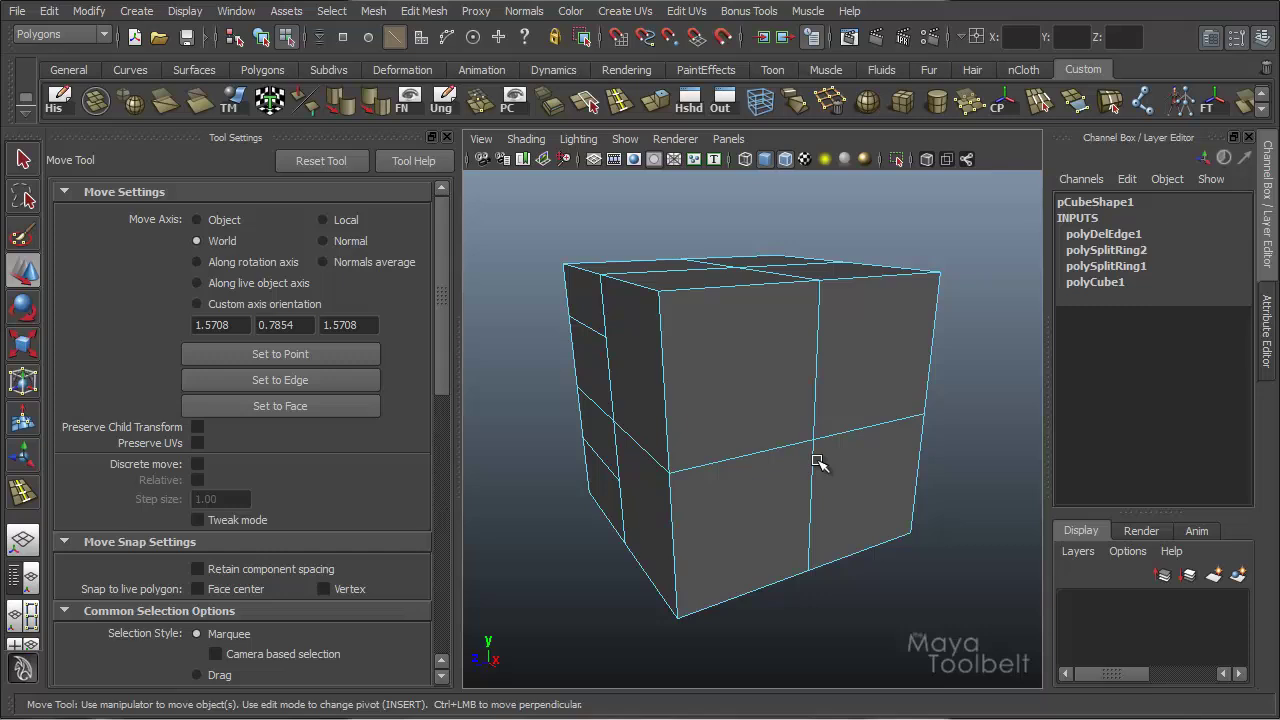
# Step: Review the Fix Quads and Smoothing angle settings of the Insert Edge Loop Tool and delete the cube in object mode
pyautogui.click(23, 491)
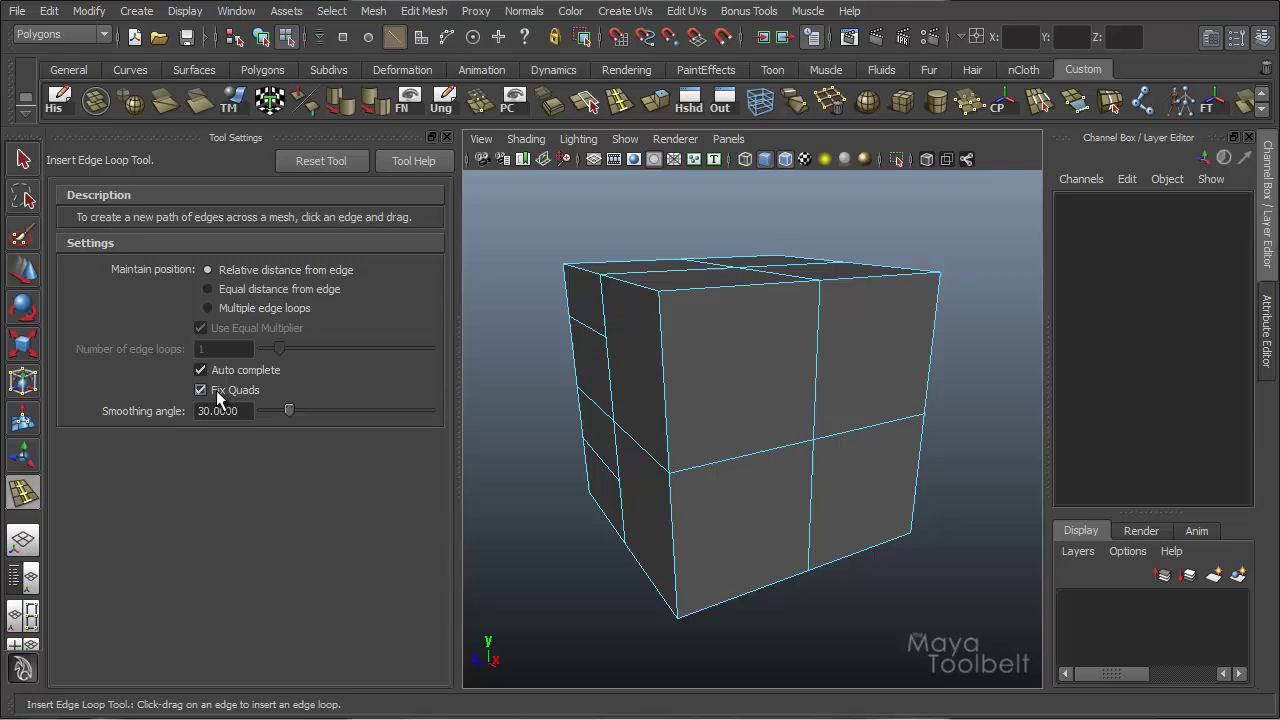
pyautogui.keyDown('alt'); pyautogui.moveTo(697, 450); pyautogui.dragTo(217, 391); pyautogui.keyUp('alt')
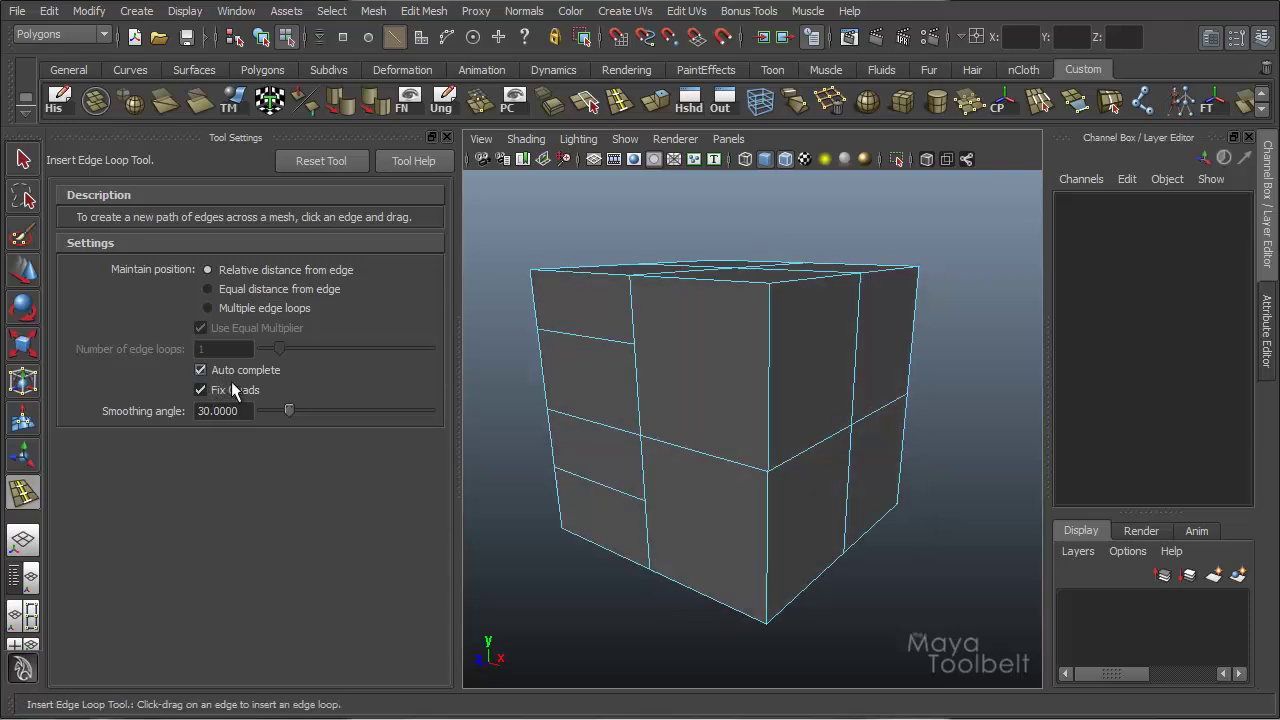
pyautogui.keyDown('alt'); pyautogui.moveTo(760, 403); pyautogui.dragTo(800, 425); pyautogui.keyUp('alt')
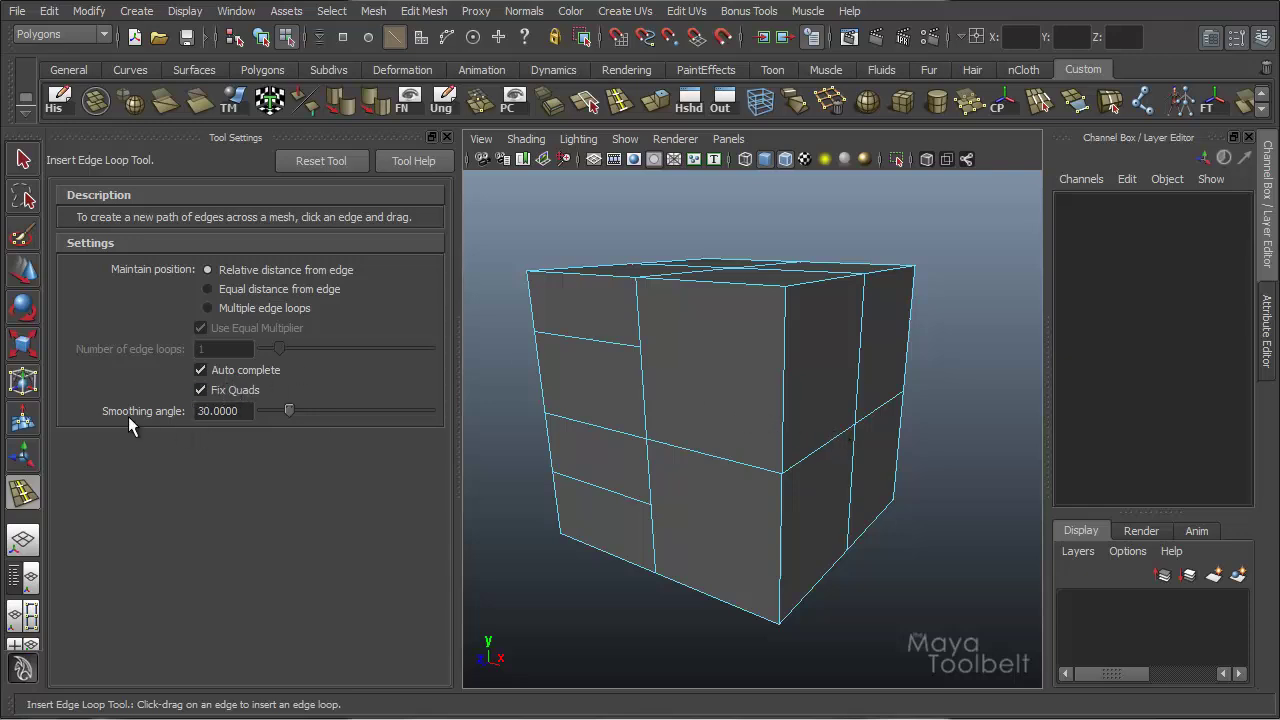
pyautogui.keyDown('alt'); pyautogui.moveTo(776, 425); pyautogui.dragTo(737, 380); pyautogui.keyUp('alt')
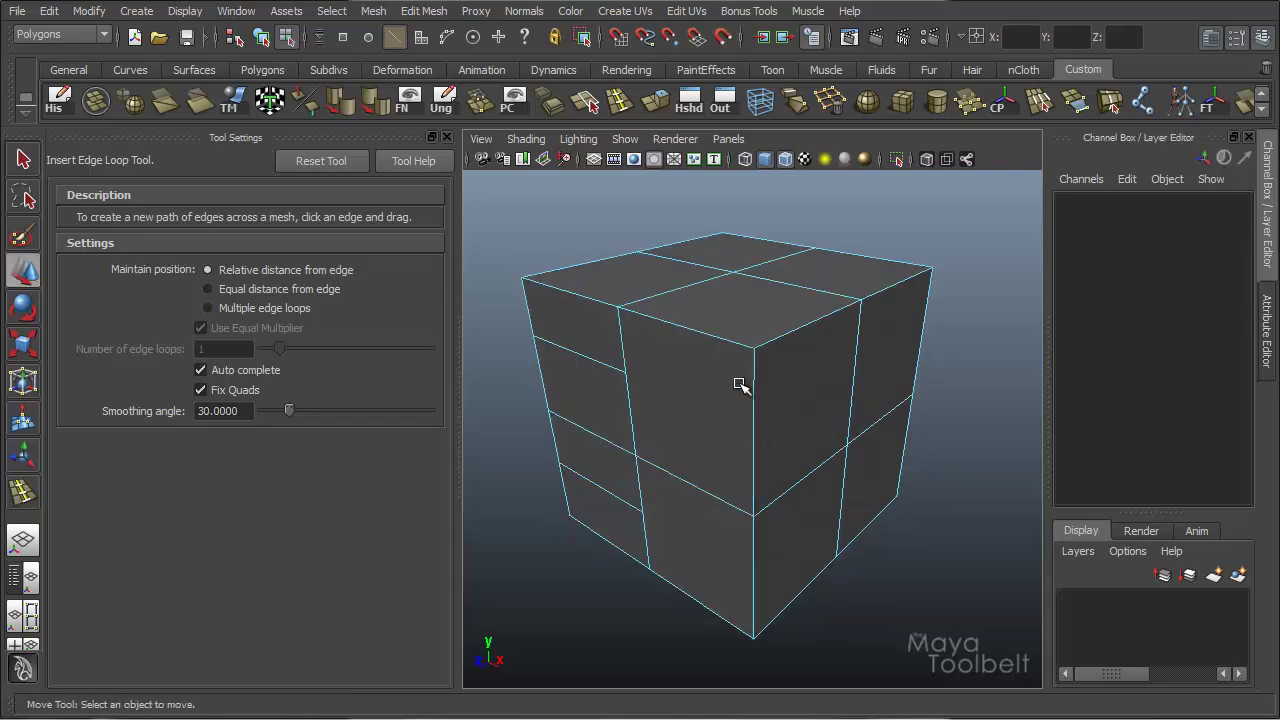
pyautogui.press('w')
pyautogui.press('F8')
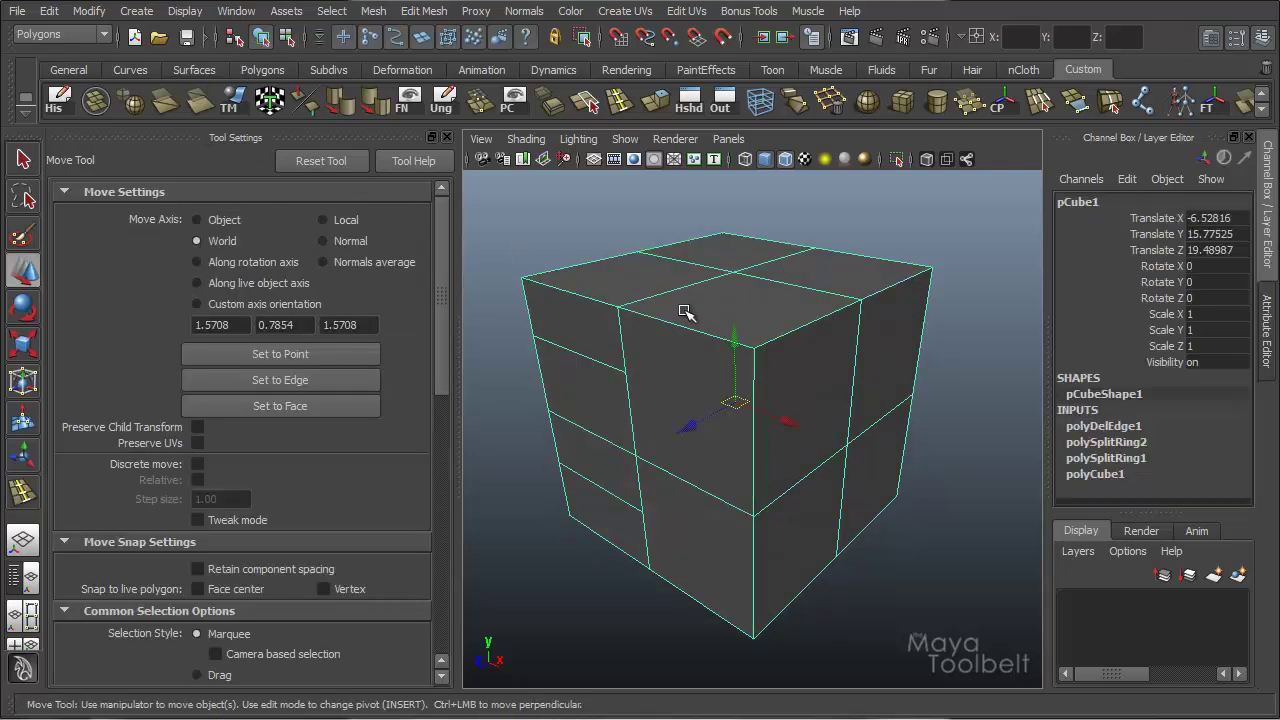
pyautogui.press('Delete')
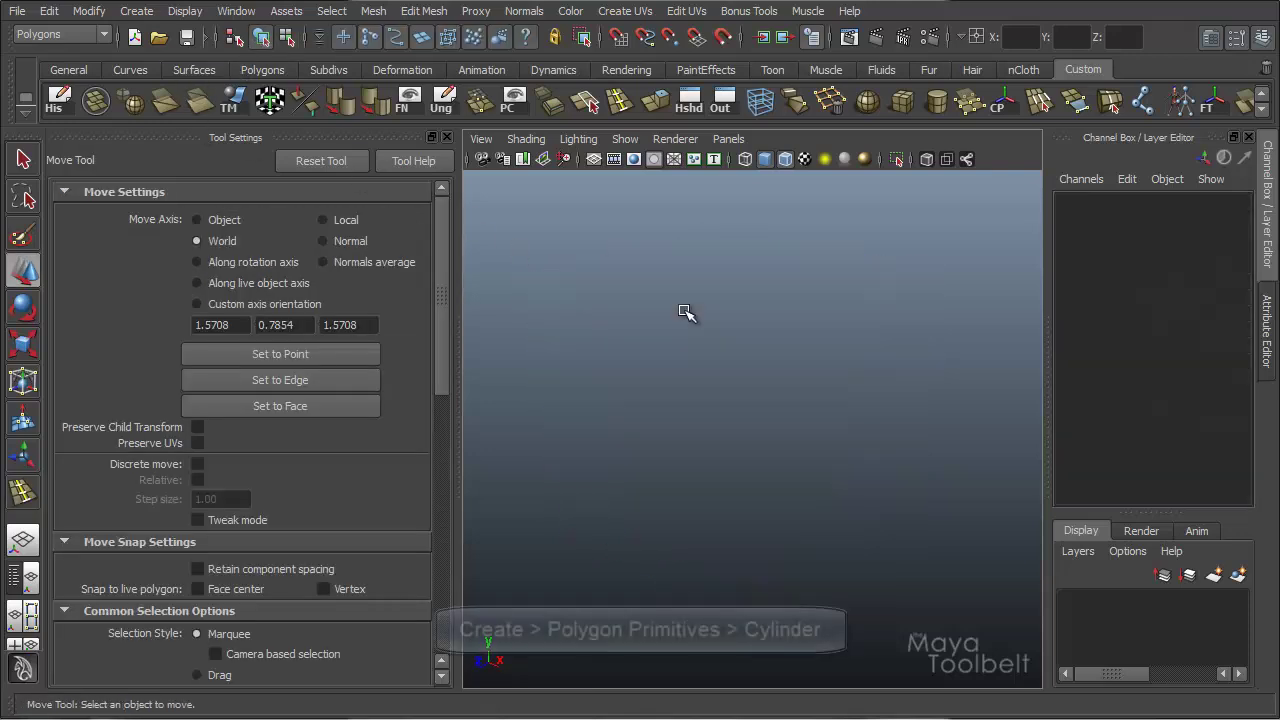
# Step: Create a polygon cylinder in the empty scene
pyautogui.click(136, 11)
pyautogui.moveTo(222, 62)
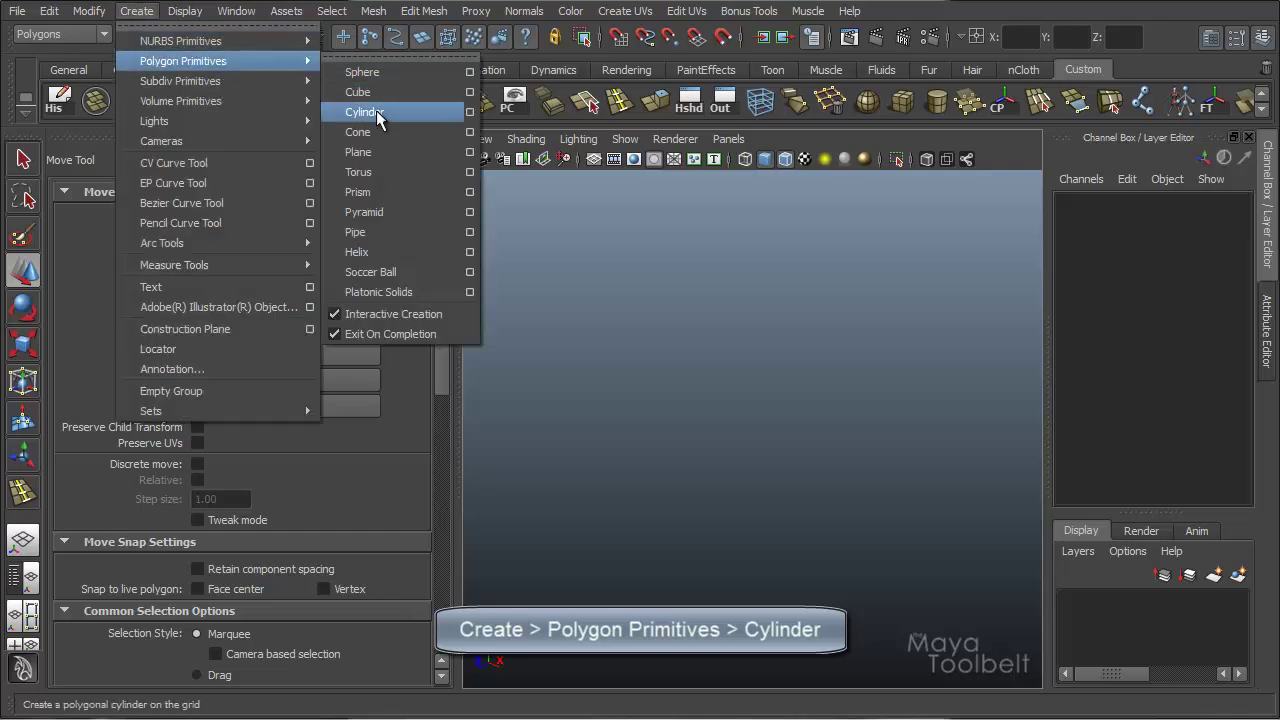
pyautogui.click(384, 116)
pyautogui.moveTo(772, 528); pyautogui.dragTo(831, 563)
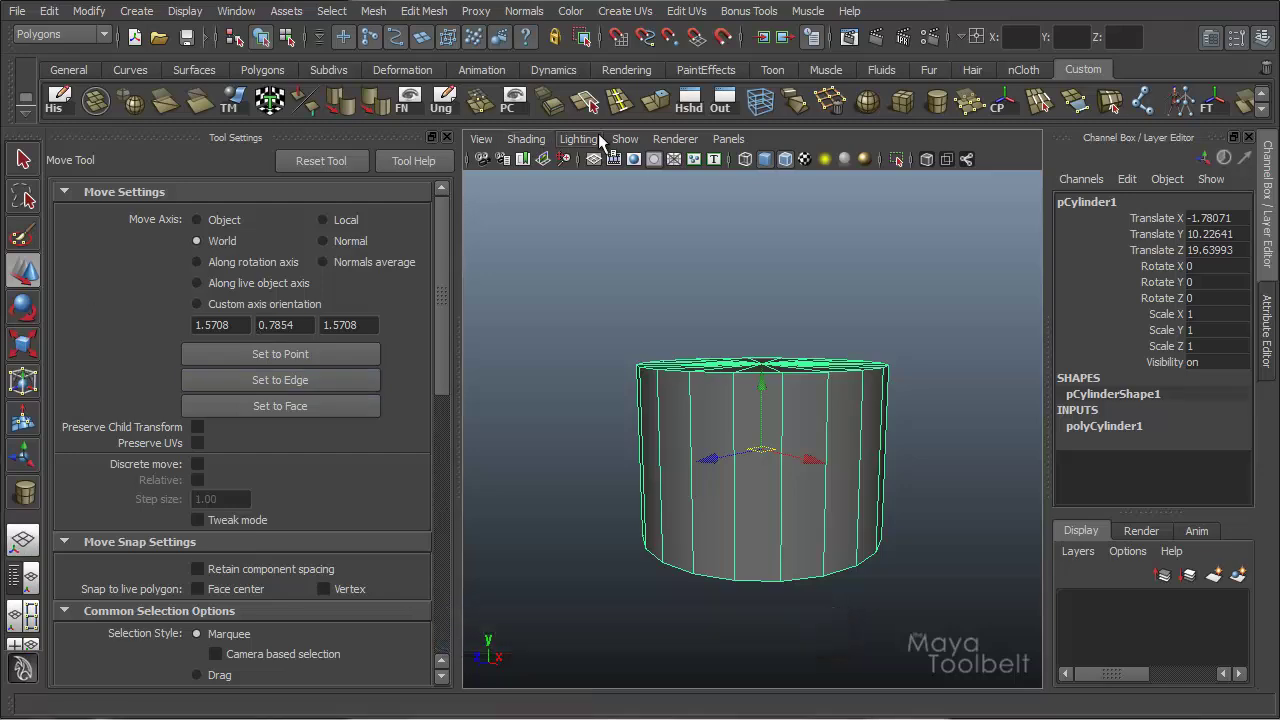
# Step: Activate the Insert Edge Loop Tool on the cylinder, try different Smoothing angle values and reset the angle to 30
pyautogui.click(619, 103)
pyautogui.keyDown('alt'); pyautogui.moveTo(571, 371); pyautogui.dragTo(623, 406); pyautogui.keyUp('alt')
pyautogui.keyDown('alt'); pyautogui.moveTo(623, 406); pyautogui.dragTo(686, 397, button='right'); pyautogui.keyUp('alt')
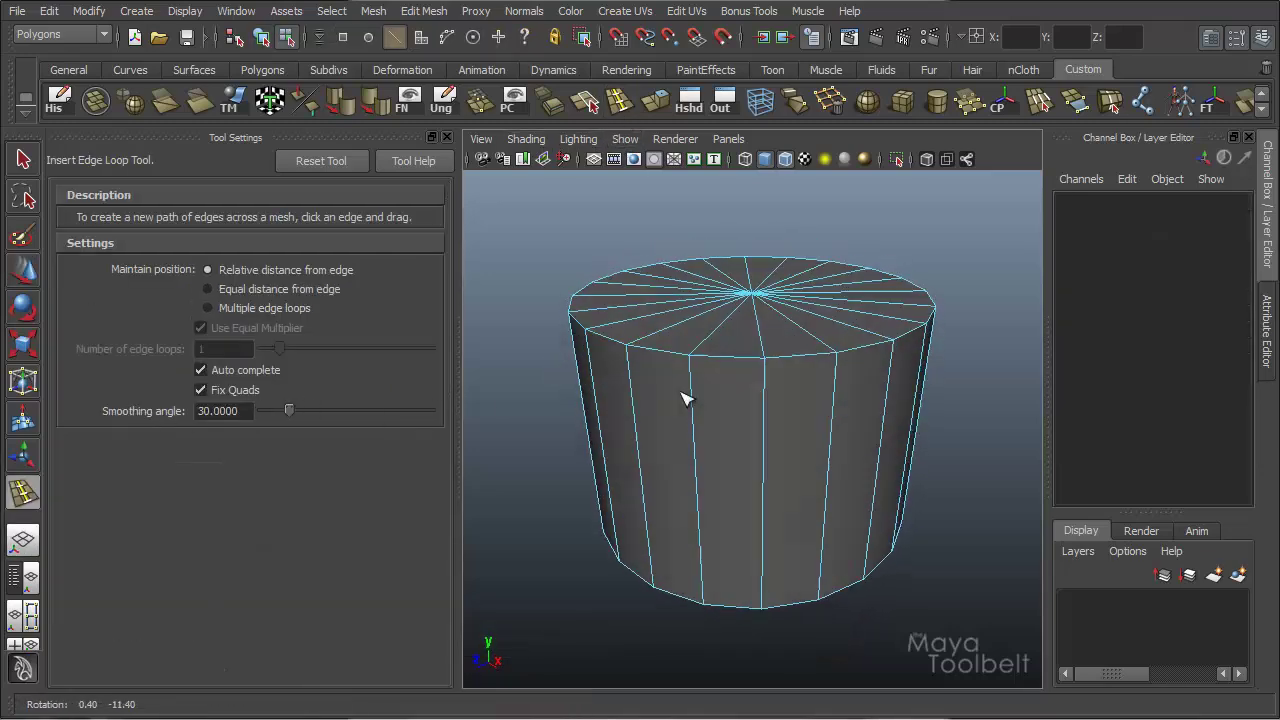
pyautogui.click(286, 410)
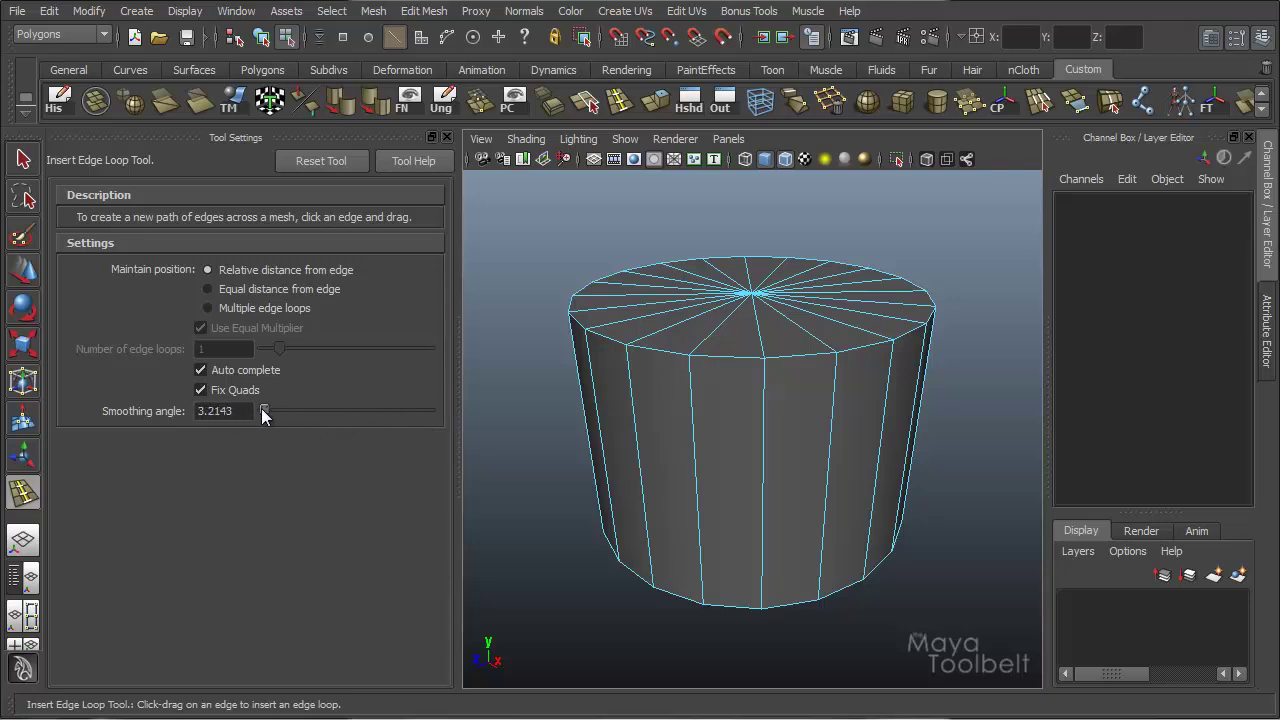
pyautogui.moveTo(359, 409); pyautogui.dragTo(297, 410)
pyautogui.click(234, 418)
pyautogui.write('30')
pyautogui.press('Return')
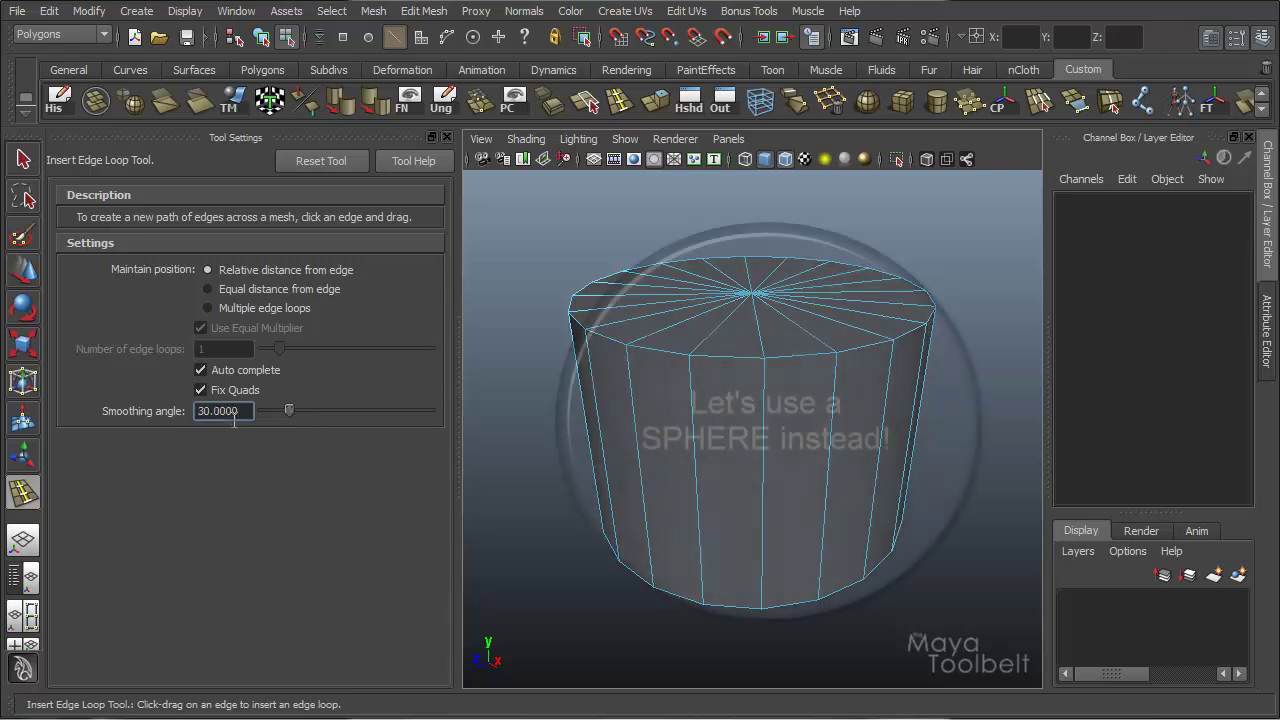
# Step: Replace the cylinder with a polygon sphere and insert a horizontal edge loop near its equator
pyautogui.press('w')
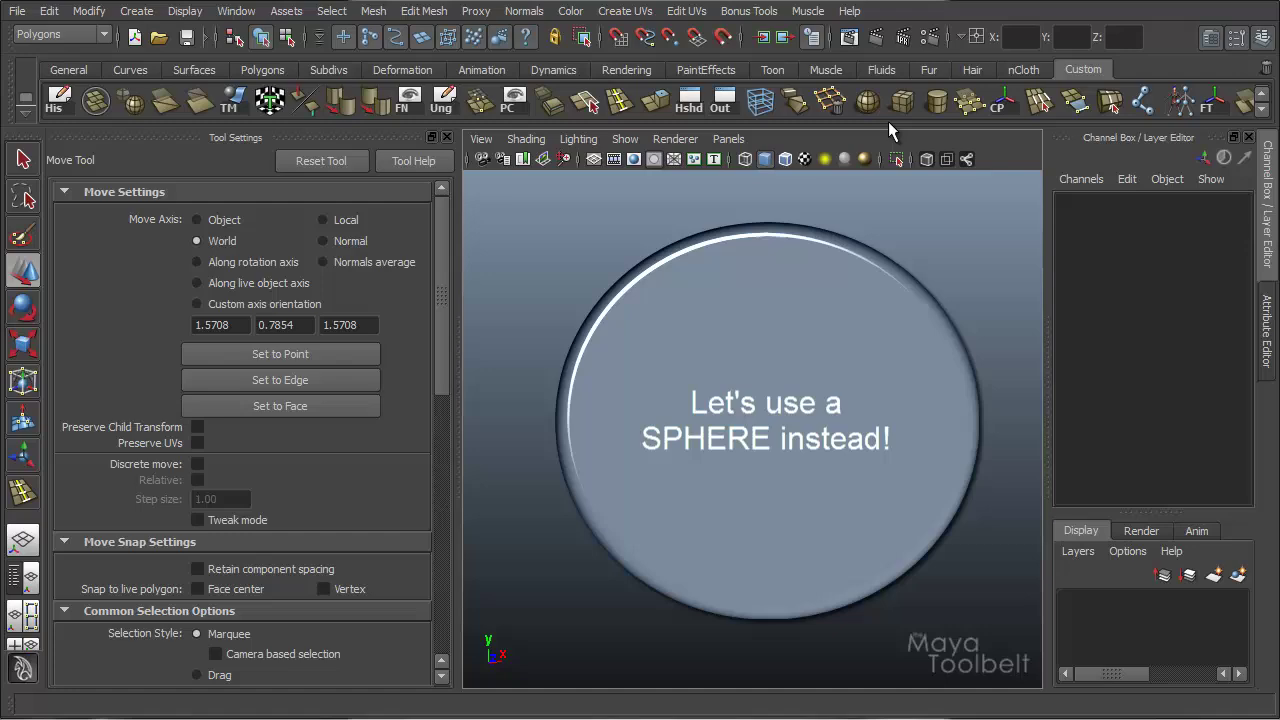
pyautogui.click(867, 101)
pyautogui.press('w')
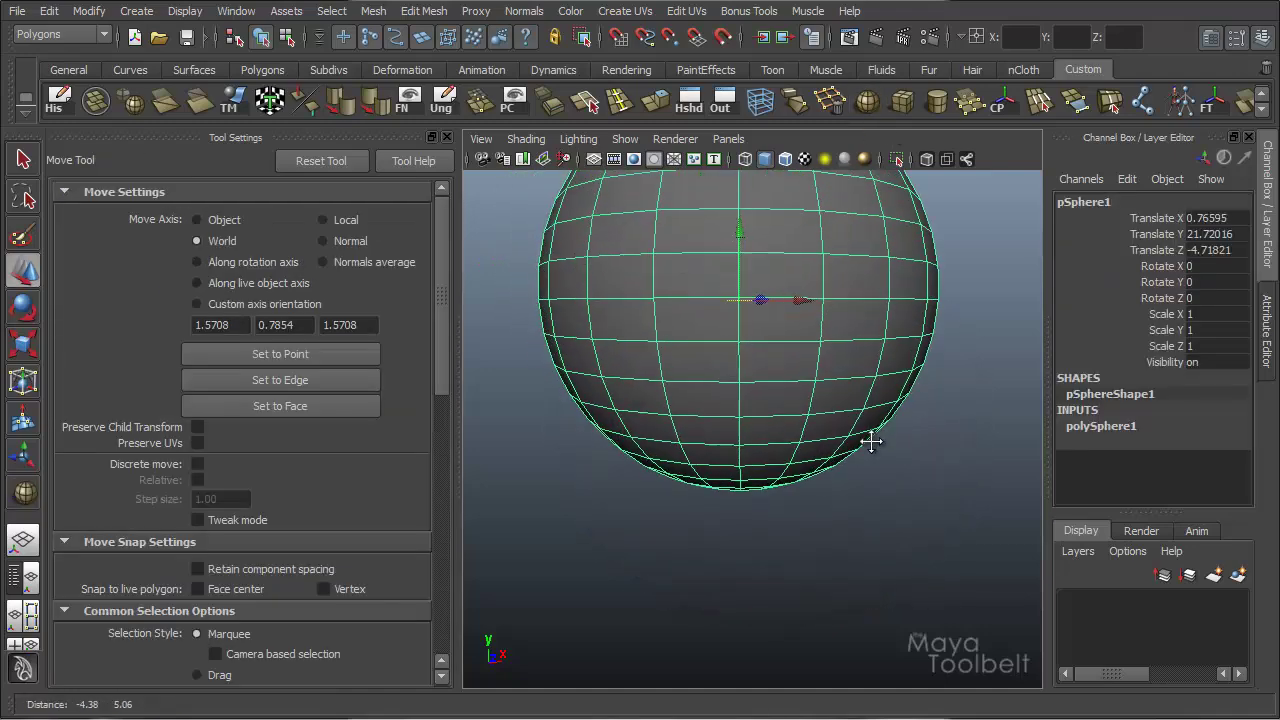
pyautogui.press('f')
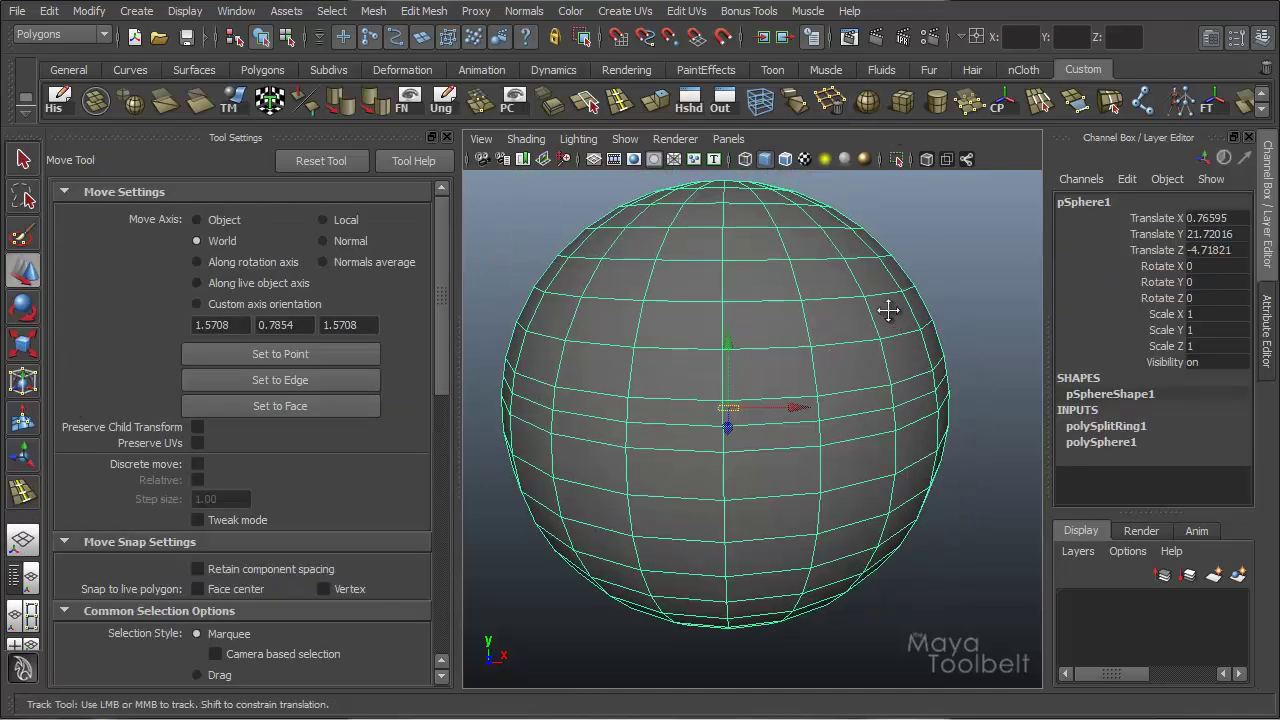
pyautogui.scroll(5, 771, 309)
pyautogui.hotkey('ctrl', 'shift', 't')
pyautogui.scroll(-5, 780, 350)
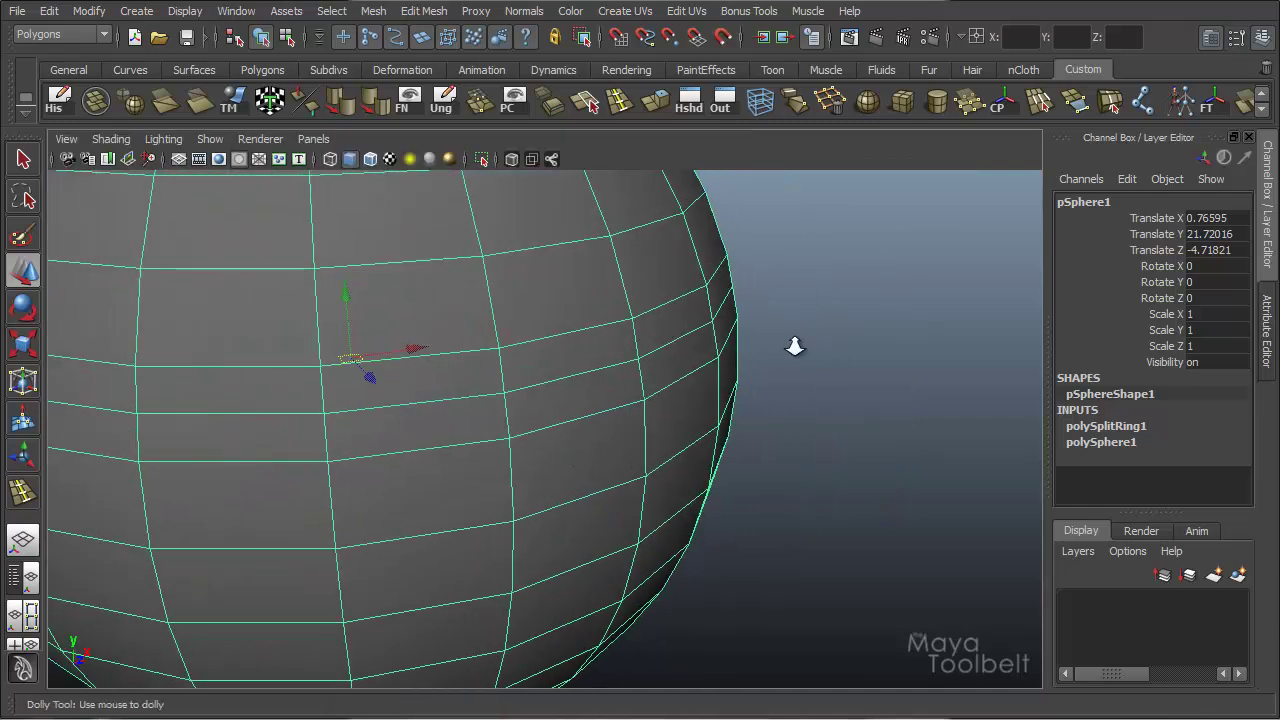
# Step: Harden all edges of the sphere and inspect its faceted shading
pyautogui.click(512, 11)
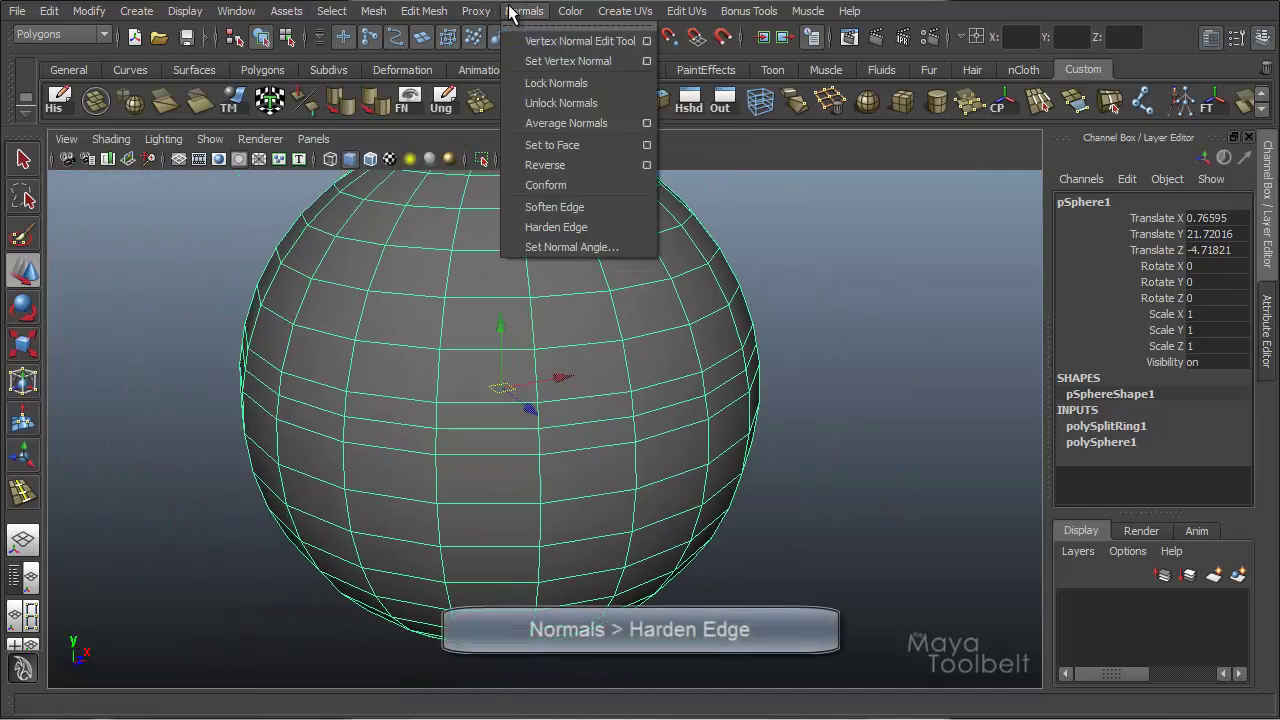
pyautogui.click(577, 228)
pyautogui.click(814, 303)
pyautogui.keyDown('alt'); pyautogui.moveTo(800, 426); pyautogui.dragTo(760, 350); pyautogui.keyUp('alt')
pyautogui.keyDown('alt'); pyautogui.moveTo(811, 311); pyautogui.dragTo(723, 400); pyautogui.keyUp('alt')
pyautogui.click(400, 365)
# Step: Insert another horizontal edge loop around the hardened sphere and return to object mode
pyautogui.click(23, 491)
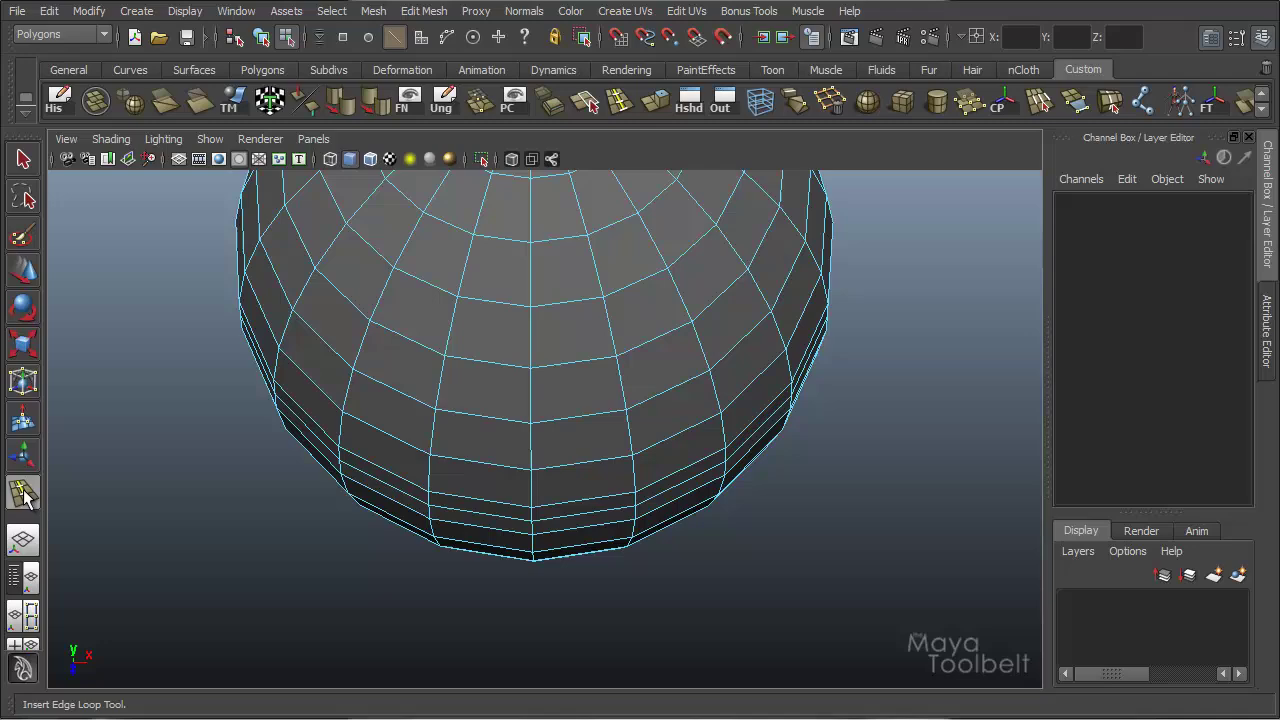
pyautogui.doubleClick(23, 491)
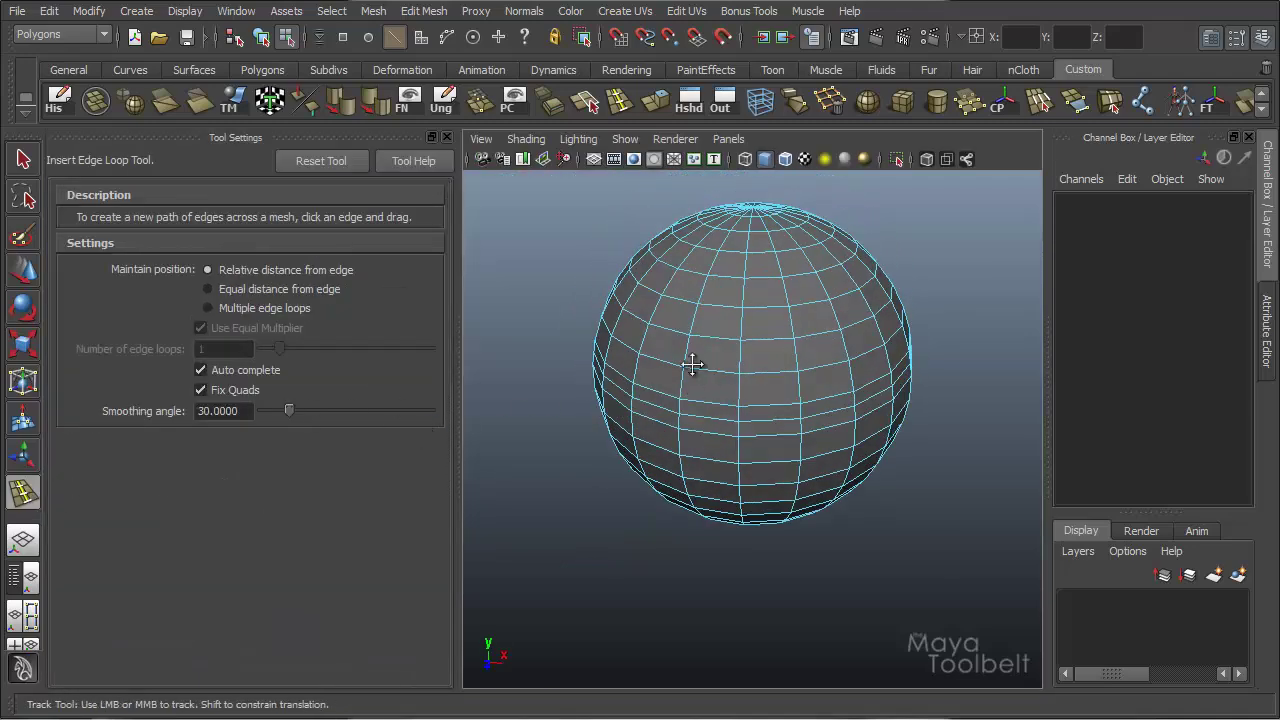
pyautogui.keyDown('alt'); pyautogui.moveTo(694, 363); pyautogui.dragTo(820, 410, button='right'); pyautogui.keyUp('alt')
pyautogui.moveTo(693, 384); pyautogui.dragTo(688, 403)
pyautogui.click(261, 37)
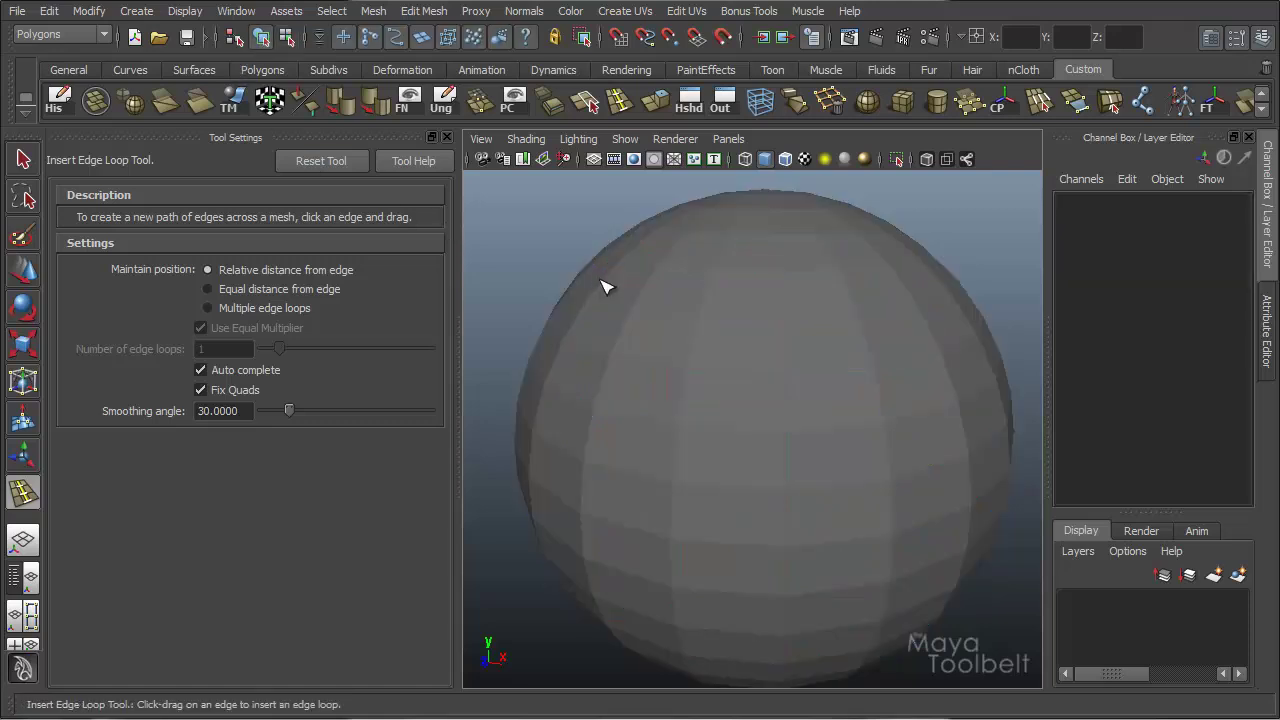
# Step: Select the sphere and set the Profile Curve Input Offset of its newest edge loop, polySplitRing2, to 0.6
pyautogui.keyDown('alt'); pyautogui.moveTo(674, 342); pyautogui.dragTo(580, 274); pyautogui.keyUp('alt')
pyautogui.press('w')
pyautogui.click(666, 337)
pyautogui.keyDown('alt'); pyautogui.moveTo(580, 274); pyautogui.dragTo(649, 286, button='right'); pyautogui.keyUp('alt')
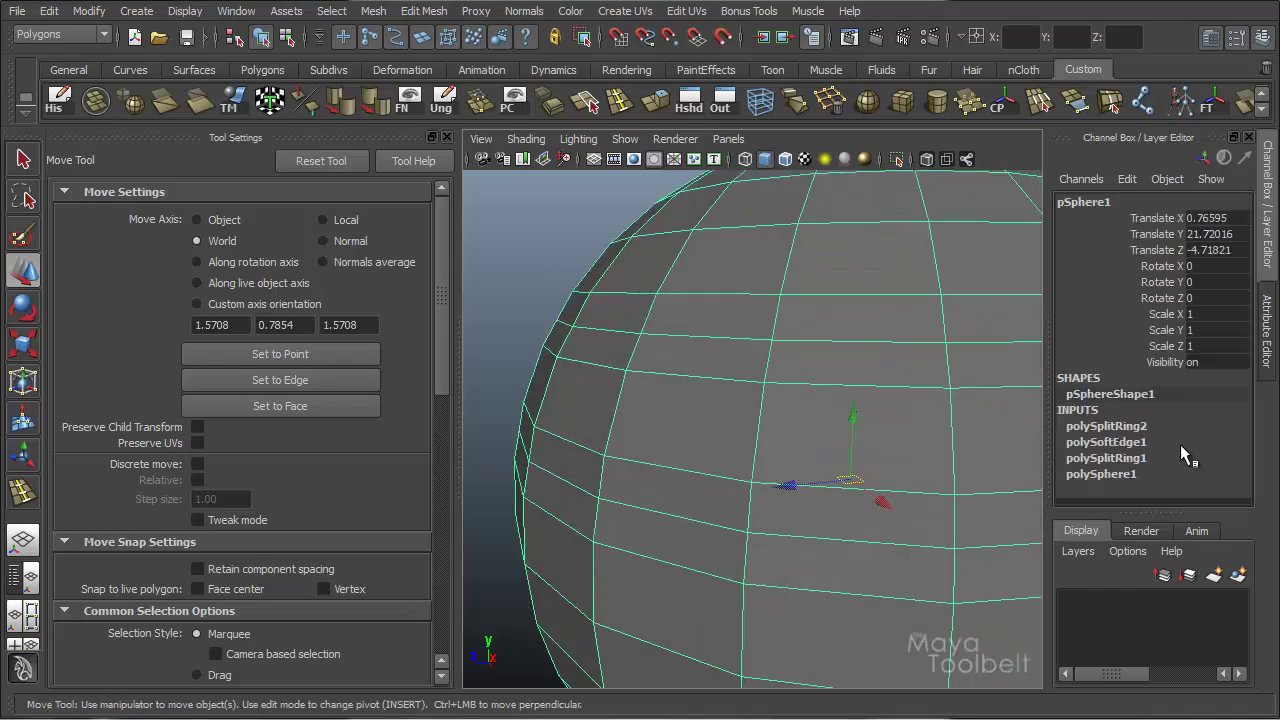
pyautogui.click(1133, 428)
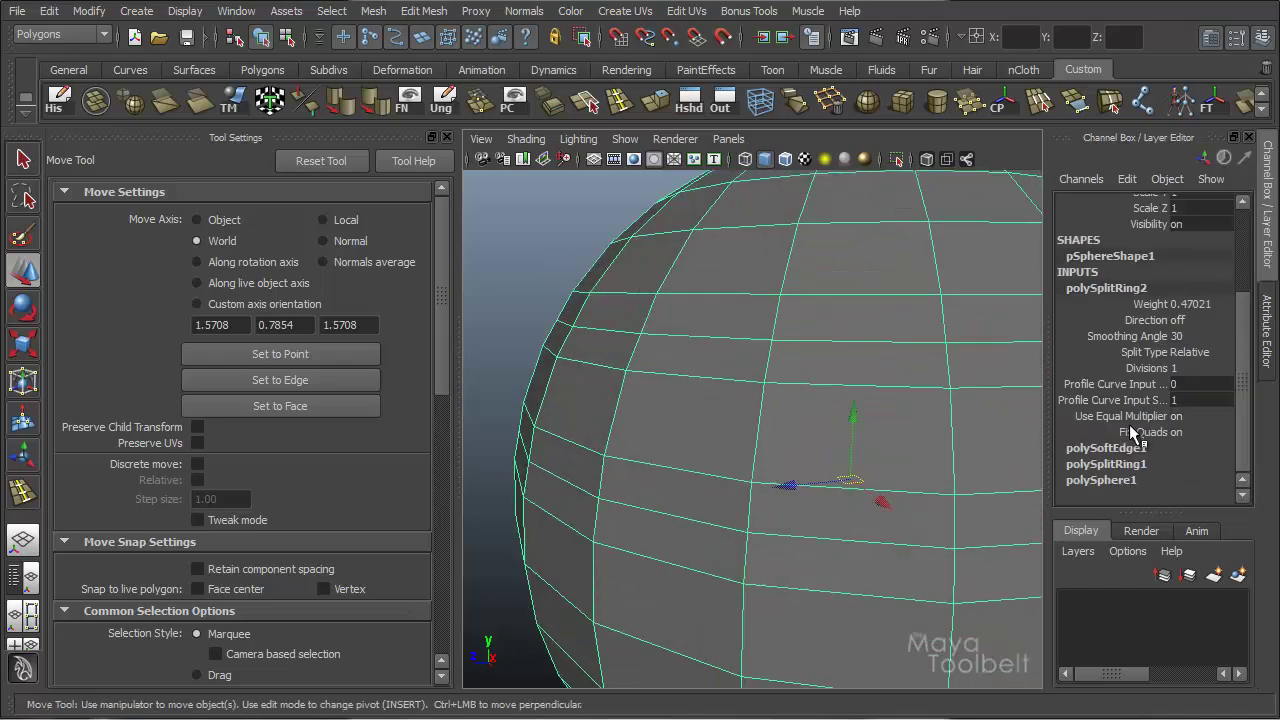
pyautogui.click(1113, 386)
pyautogui.moveTo(760, 380); pyautogui.dragTo(764, 381, button='middle')
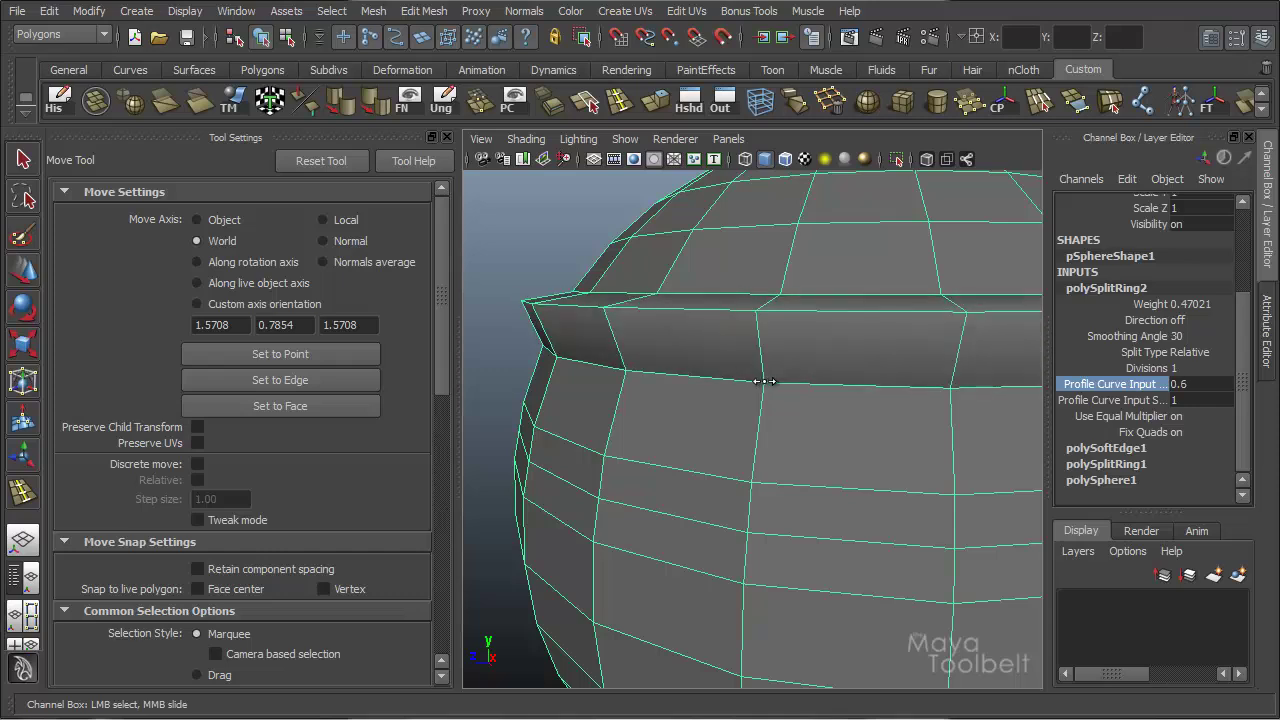
# Step: Deselect the sphere and examine the shading of the raised ring up close and from a distance
pyautogui.click(586, 229)
pyautogui.keyDown('alt'); pyautogui.moveTo(586, 229); pyautogui.dragTo(737, 286); pyautogui.keyUp('alt')
pyautogui.keyDown('alt'); pyautogui.moveTo(737, 286); pyautogui.dragTo(891, 313, button='right'); pyautogui.keyUp('alt')
pyautogui.keyDown('alt'); pyautogui.moveTo(891, 313); pyautogui.dragTo(849, 343); pyautogui.keyUp('alt')
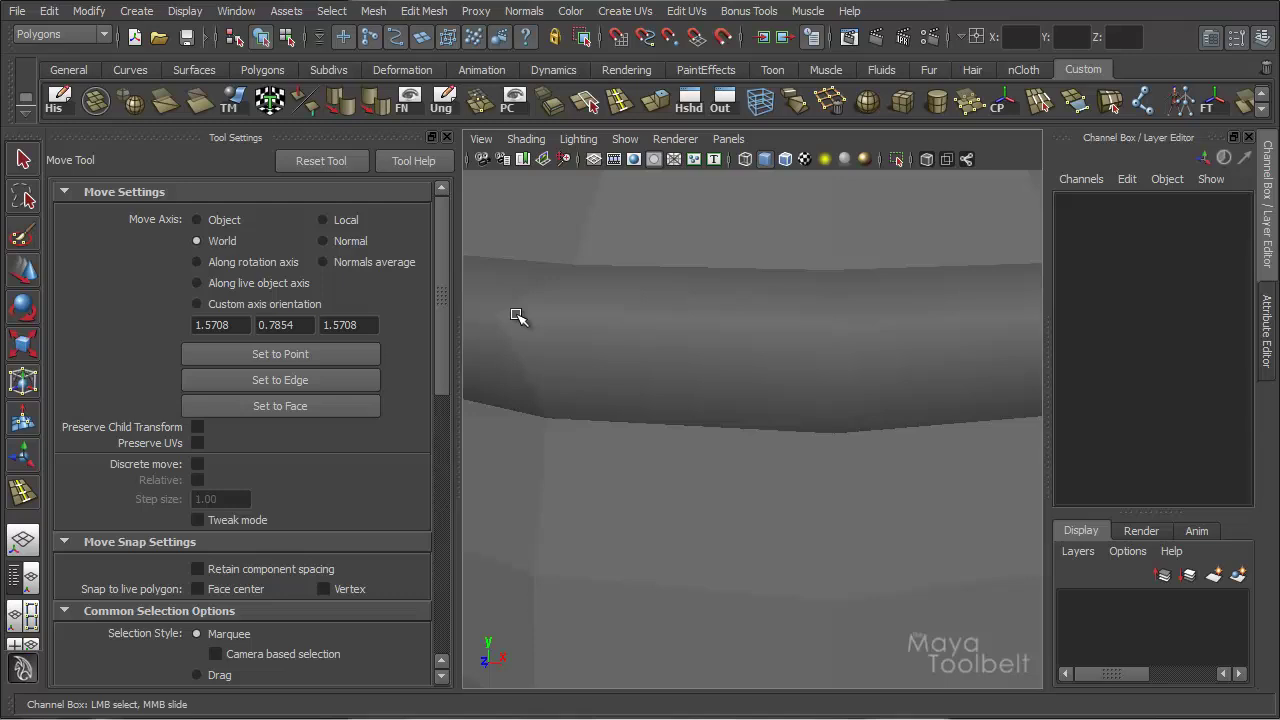
pyautogui.keyDown('alt'); pyautogui.moveTo(757, 339); pyautogui.dragTo(640, 377); pyautogui.keyUp('alt')
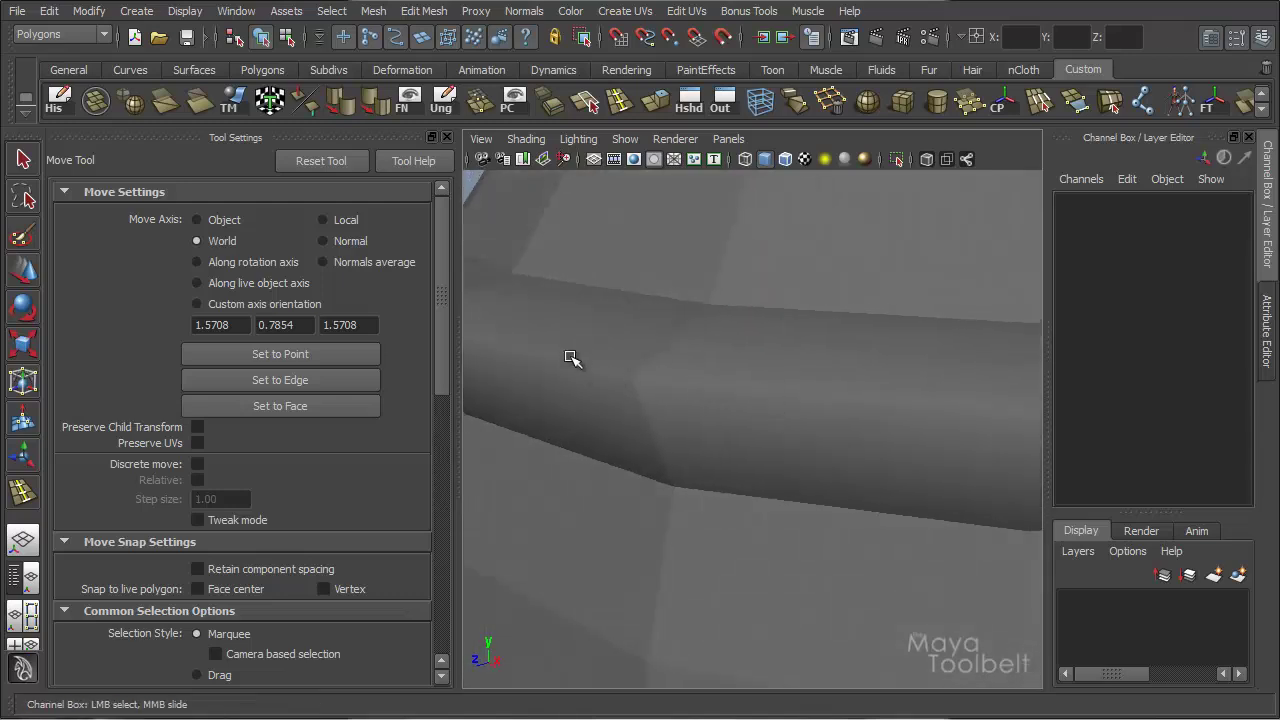
pyautogui.keyDown('alt'); pyautogui.moveTo(766, 349); pyautogui.dragTo(714, 300, button='right'); pyautogui.keyUp('alt')
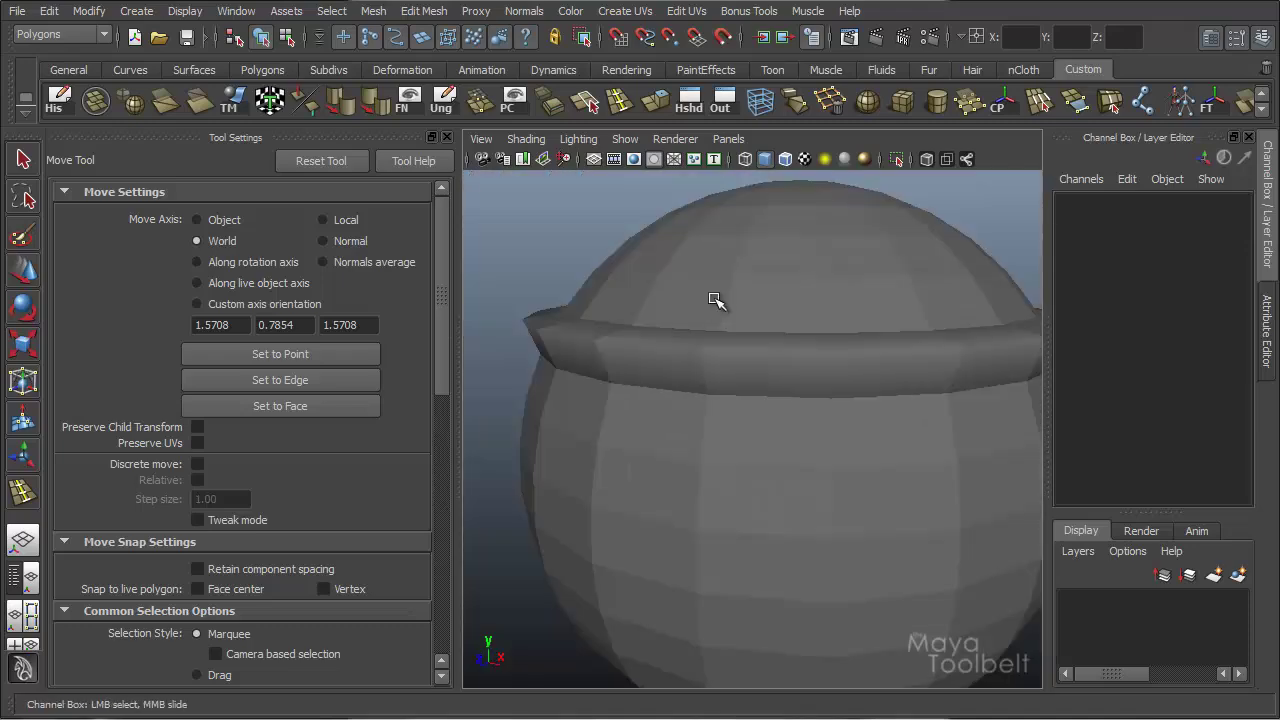
pyautogui.keyDown('alt'); pyautogui.moveTo(714, 300); pyautogui.dragTo(731, 386); pyautogui.keyUp('alt')
# Step: Set the Insert Edge Loop Tool's Smoothing angle to 0 and insert a horizontal loop just below the raised ring
pyautogui.click(686, 477)
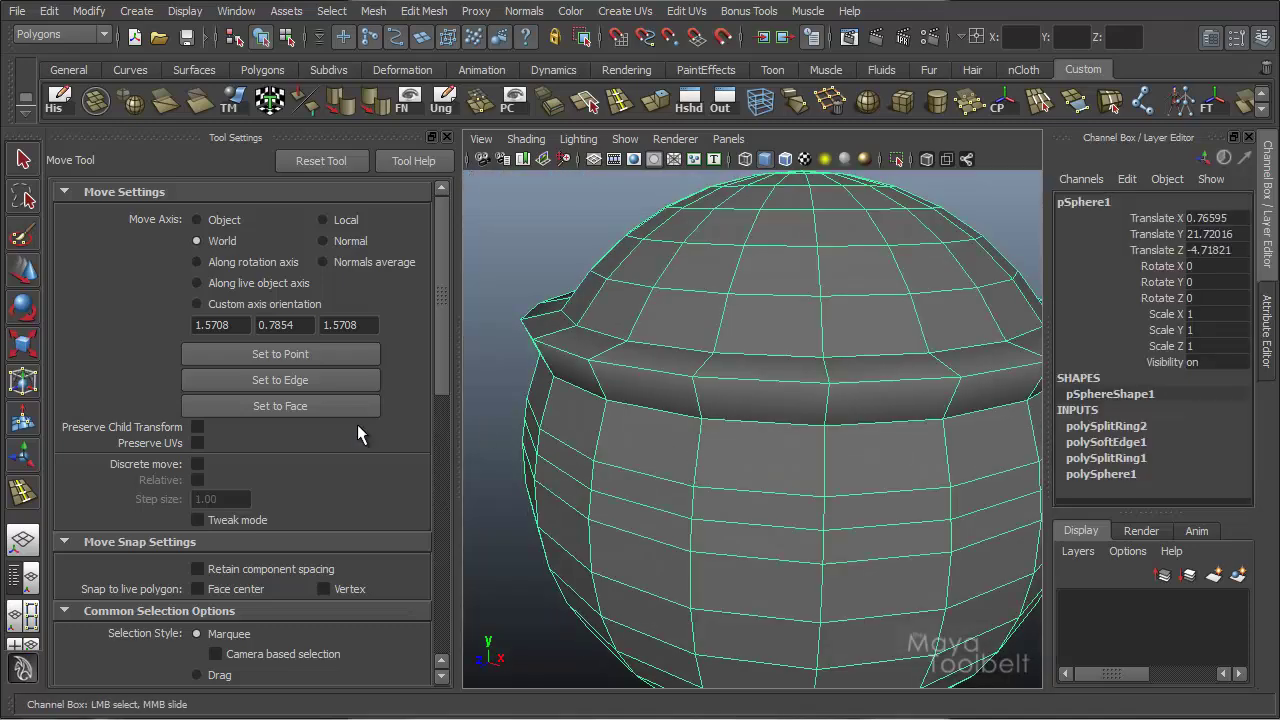
pyautogui.click(23, 491)
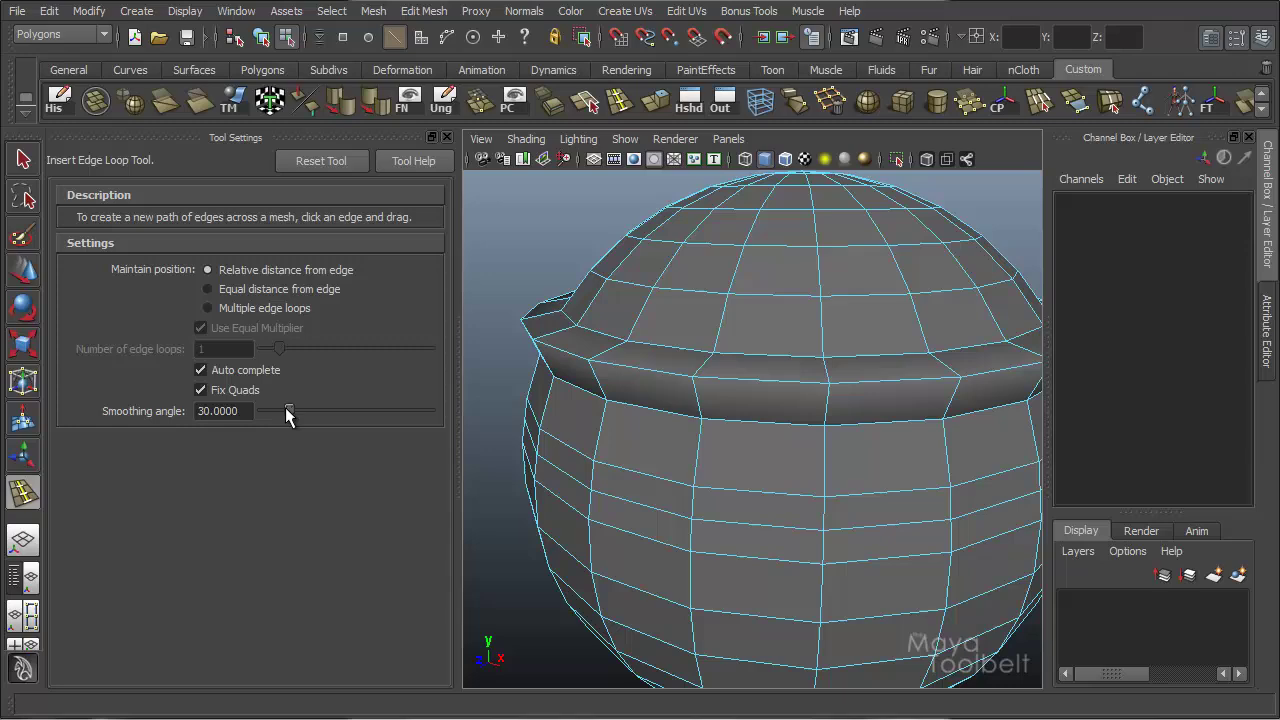
pyautogui.keyDown('alt'); pyautogui.moveTo(812, 420); pyautogui.dragTo(648, 416); pyautogui.keyUp('alt')
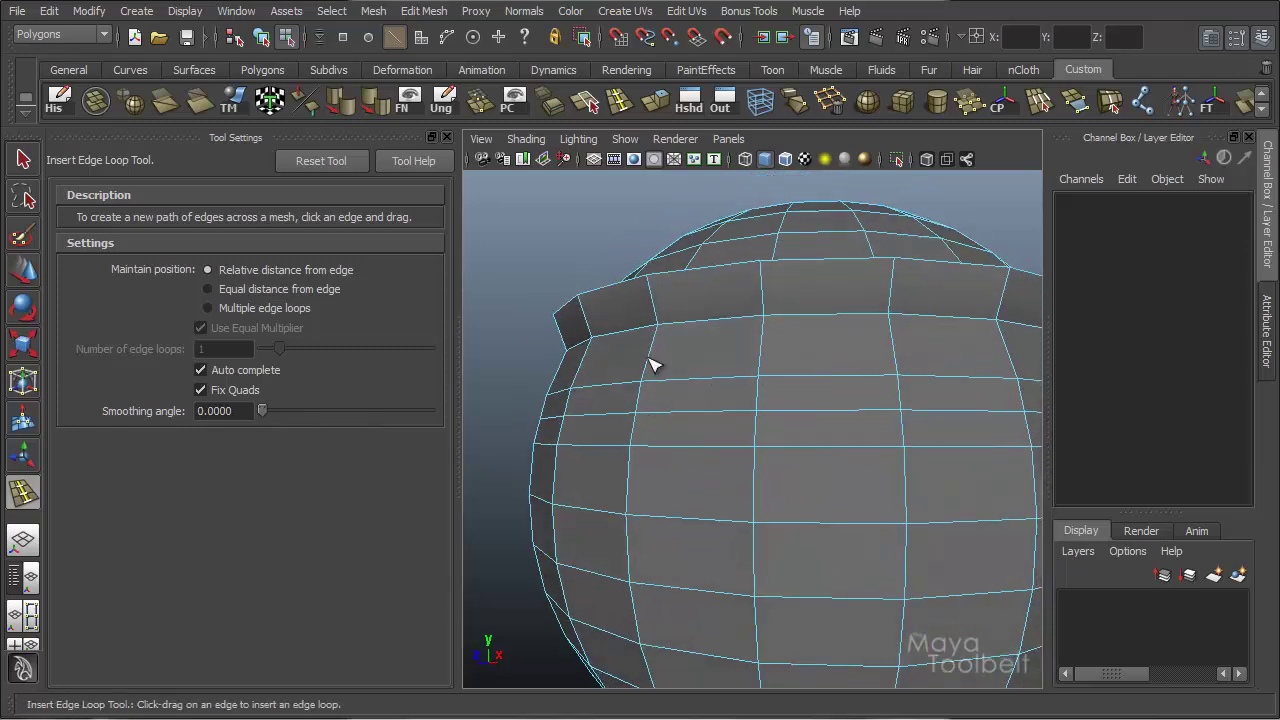
pyautogui.click(754, 354)
pyautogui.press('w')
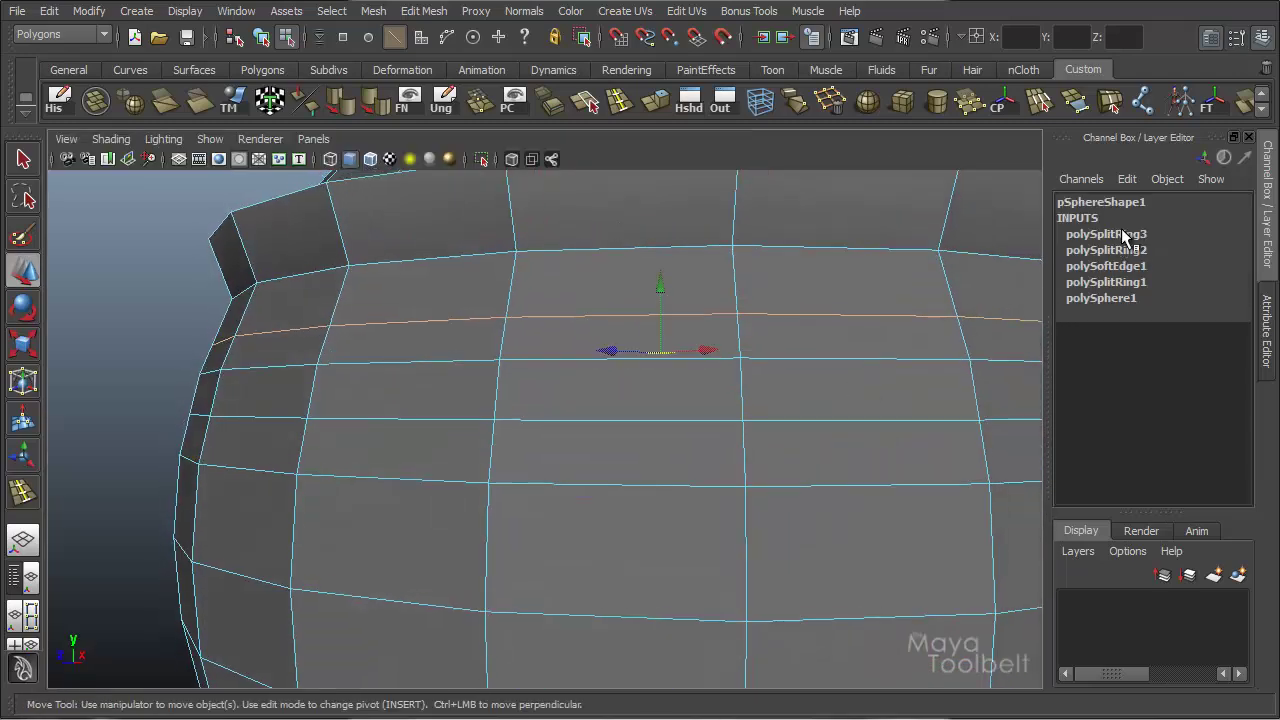
# Step: Set the Profile Curve Input Offset of polySplitRing3 to 0.5 and return to object mode
pyautogui.click(1124, 236)
pyautogui.click(1100, 330)
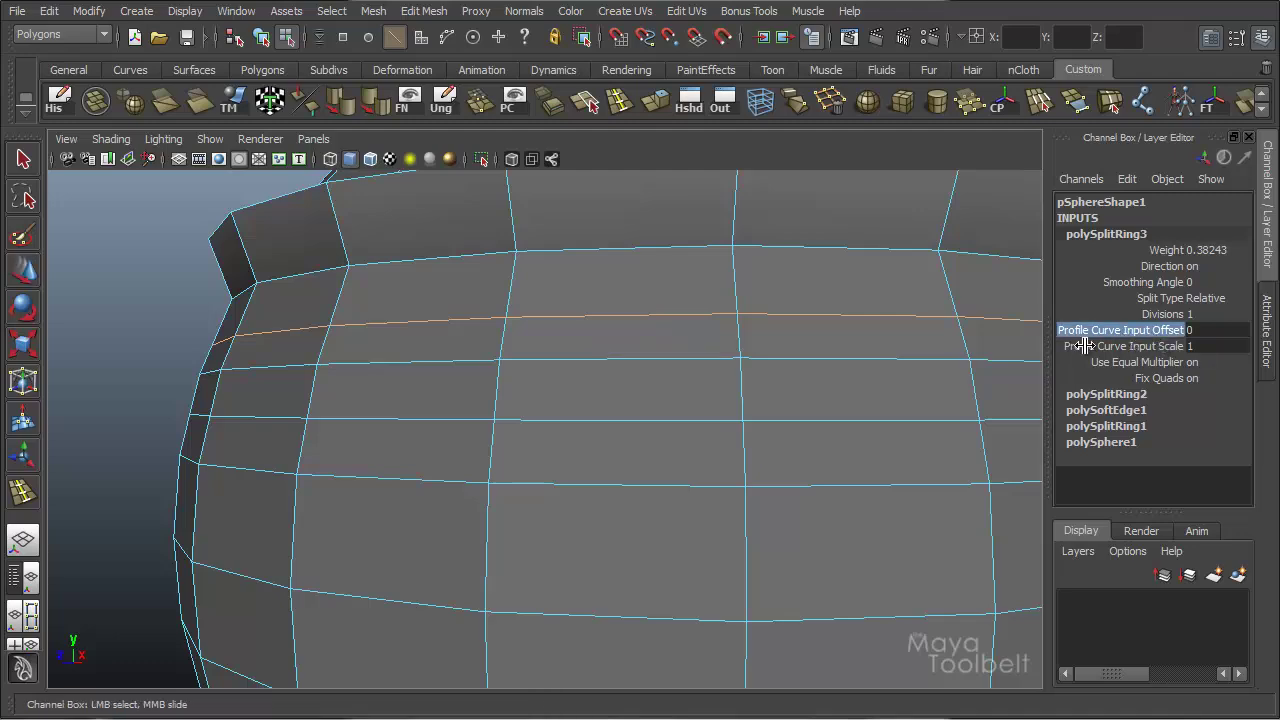
pyautogui.moveTo(730, 390); pyautogui.dragTo(712, 402, button='middle')
pyautogui.press('F8')
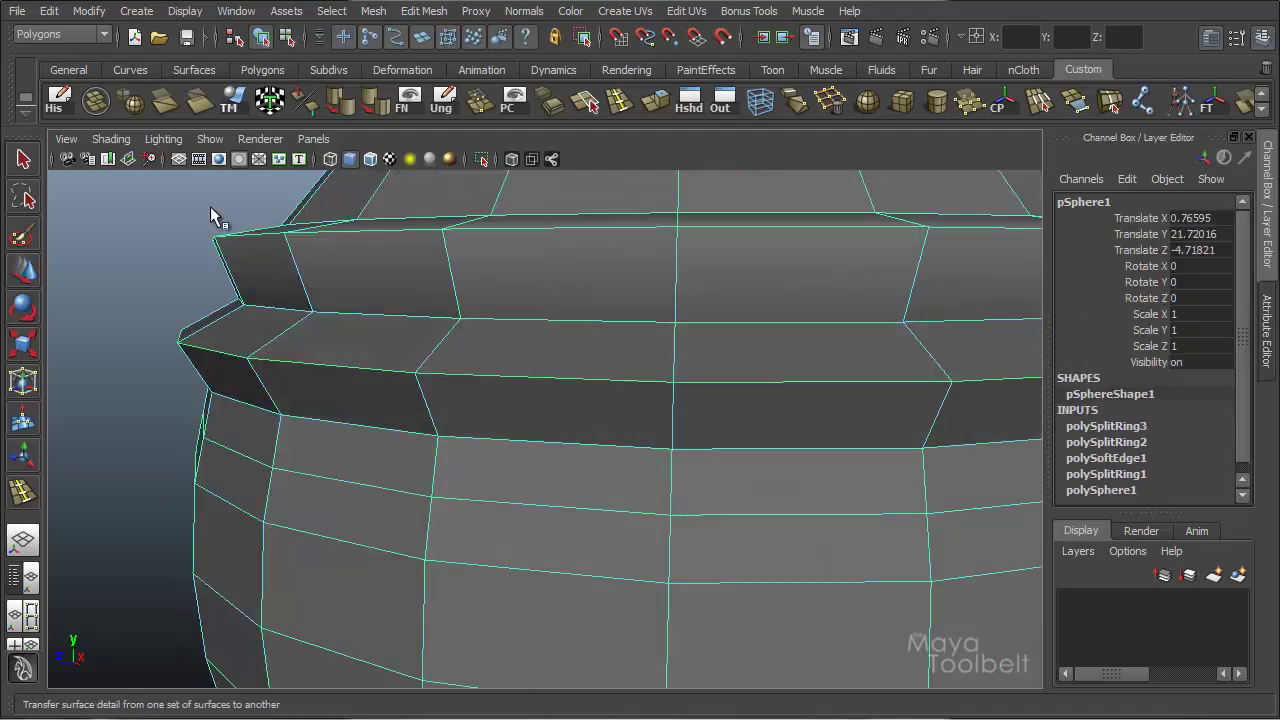
# Step: Deselect the sphere and compare the shading of the upper and lower raised rings
pyautogui.click(213, 217)
pyautogui.keyDown('alt'); pyautogui.moveTo(386, 311); pyautogui.dragTo(320, 417); pyautogui.keyUp('alt')
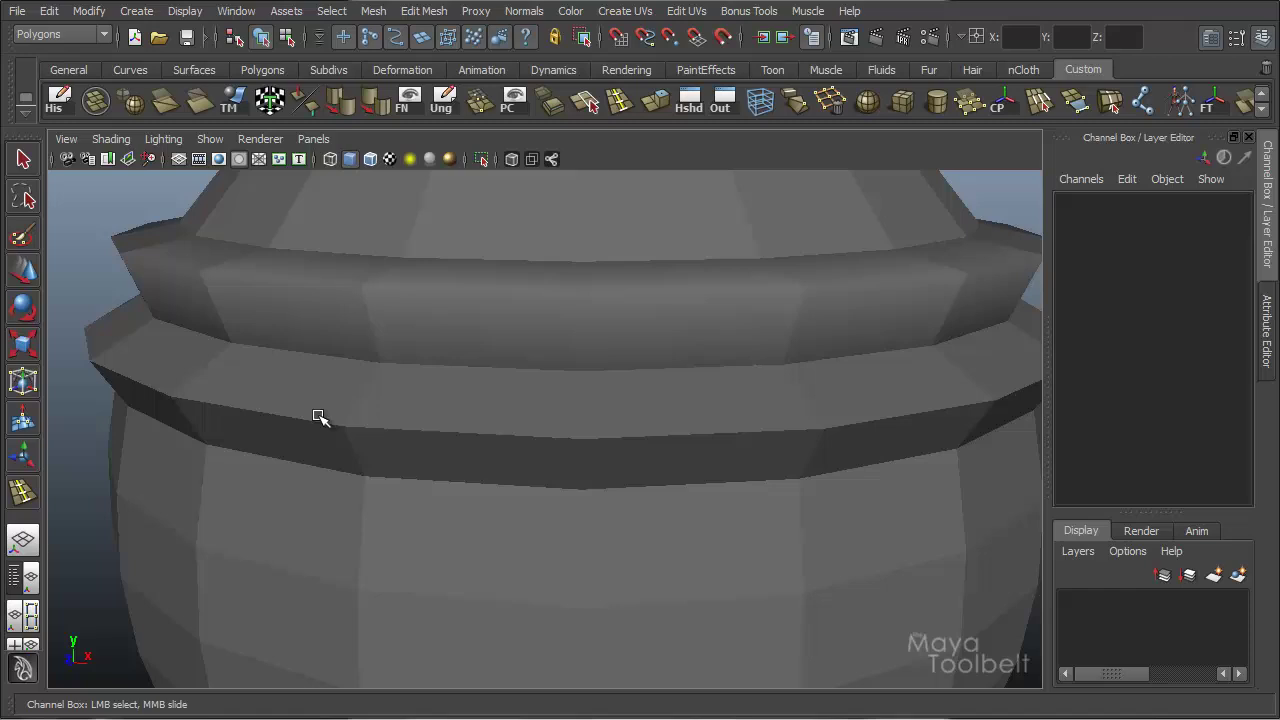
pyautogui.keyDown('alt'); pyautogui.moveTo(447, 358); pyautogui.dragTo(484, 353); pyautogui.keyUp('alt')
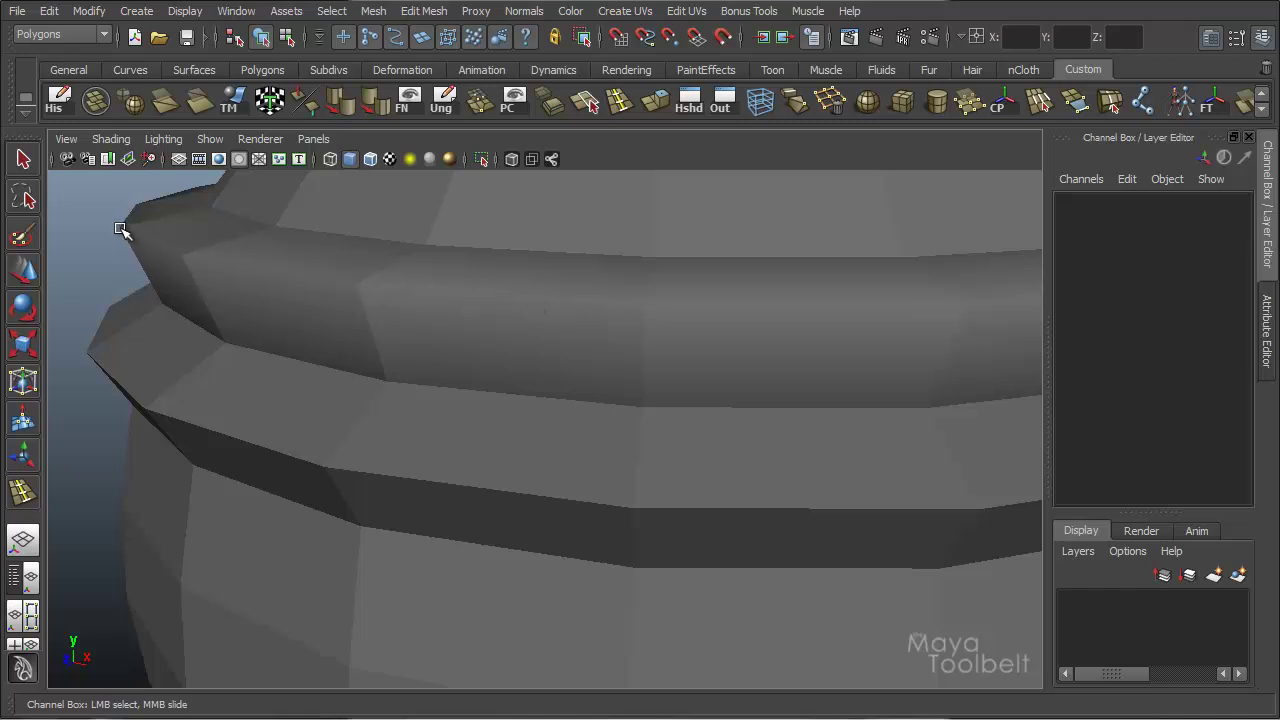
pyautogui.keyDown('alt'); pyautogui.moveTo(357, 451); pyautogui.dragTo(277, 391); pyautogui.keyUp('alt')
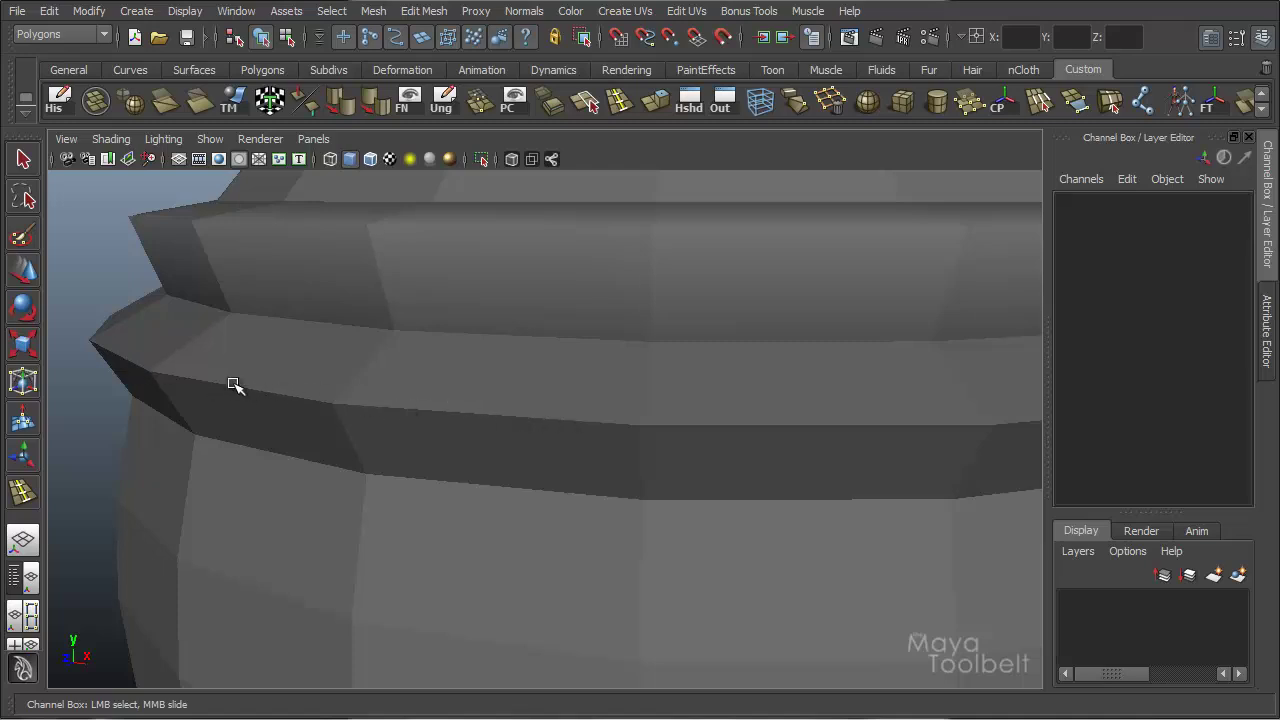
pyautogui.keyDown('alt'); pyautogui.moveTo(371, 280); pyautogui.dragTo(380, 291); pyautogui.keyUp('alt')
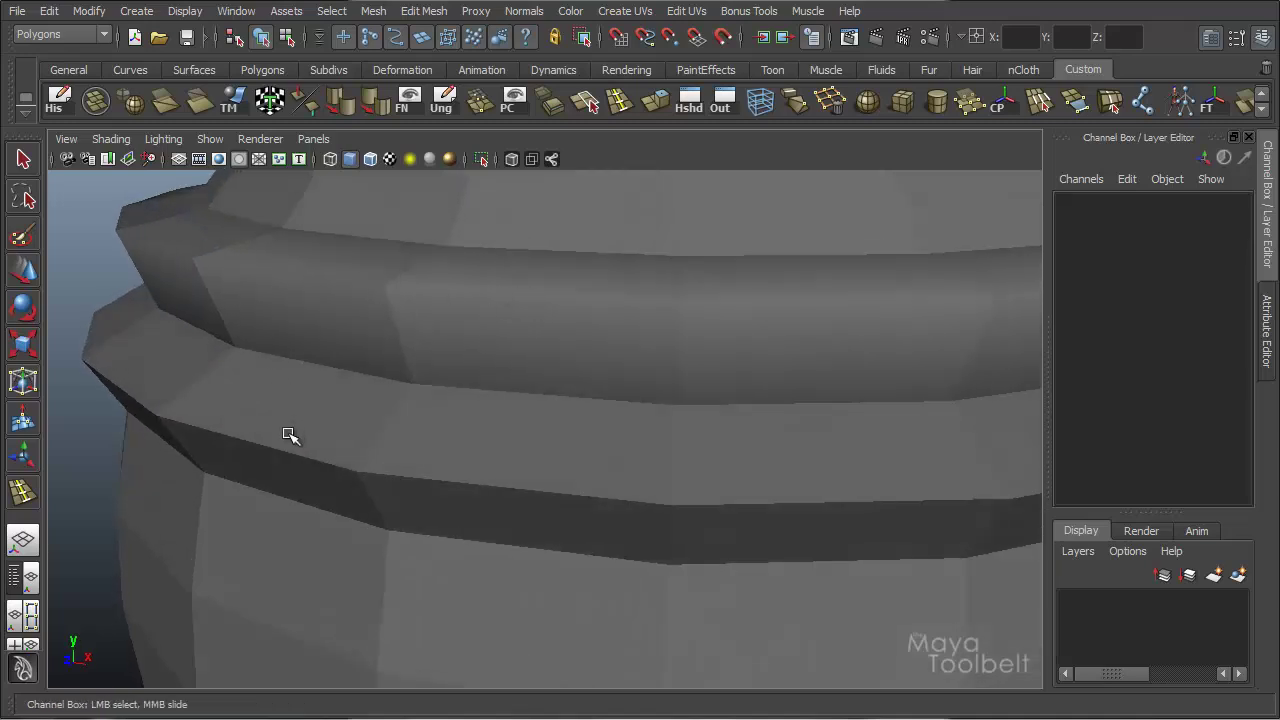
pyautogui.scroll(-5, 618, 362)
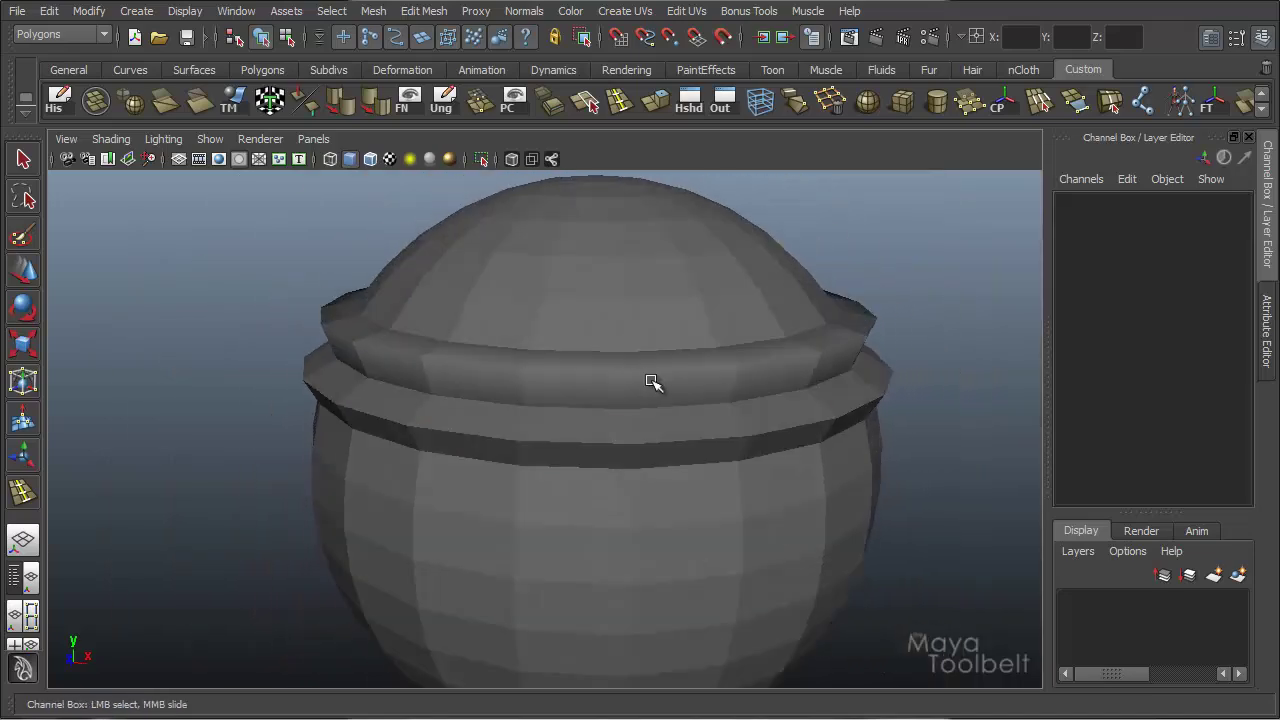
# Step: Return to the sphere's edges with the Insert Edge Loop Tool and turn off Auto complete
pyautogui.click(651, 383)
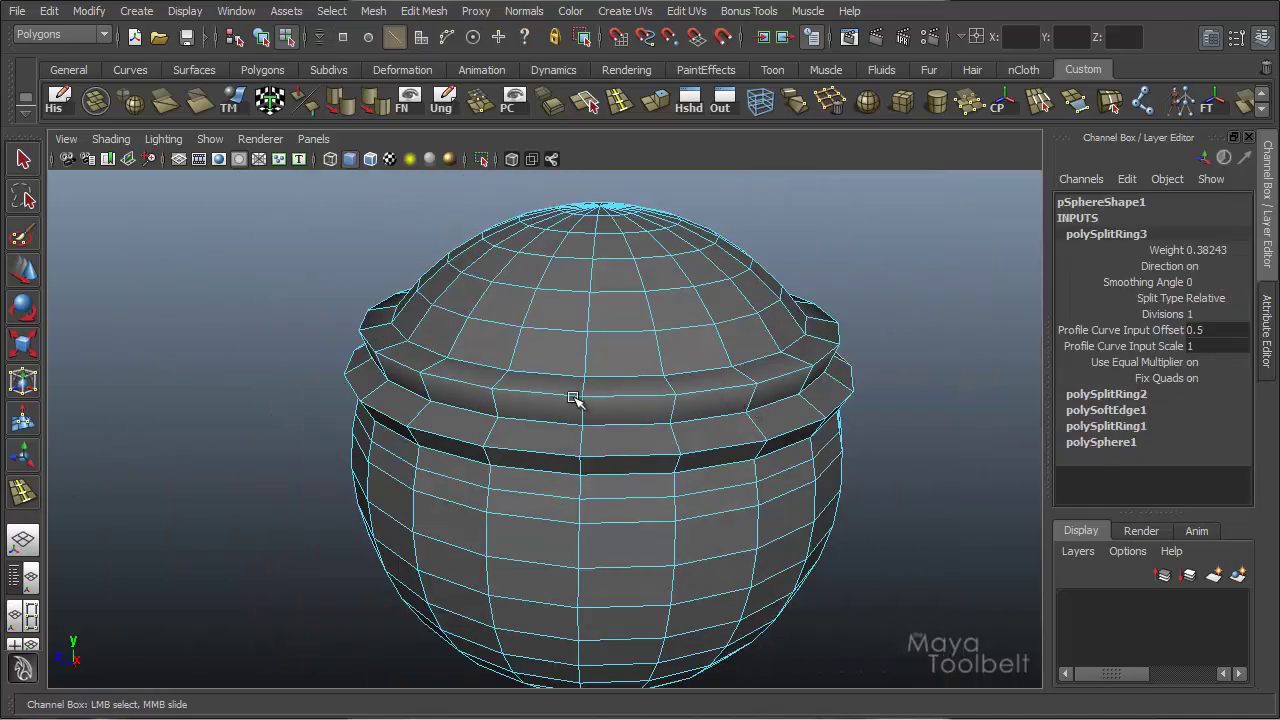
pyautogui.keyDown('alt'); pyautogui.moveTo(520, 457); pyautogui.dragTo(583, 423); pyautogui.keyUp('alt')
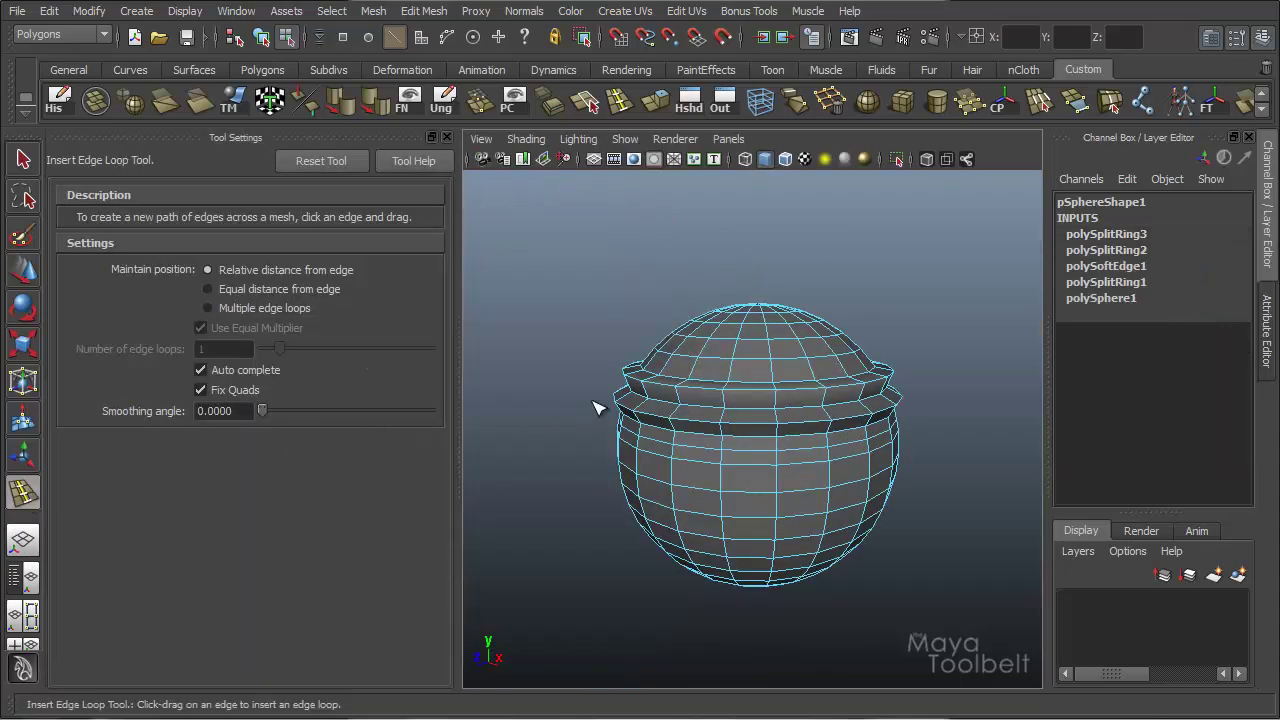
pyautogui.moveTo(712, 455); pyautogui.dragTo(717, 458)
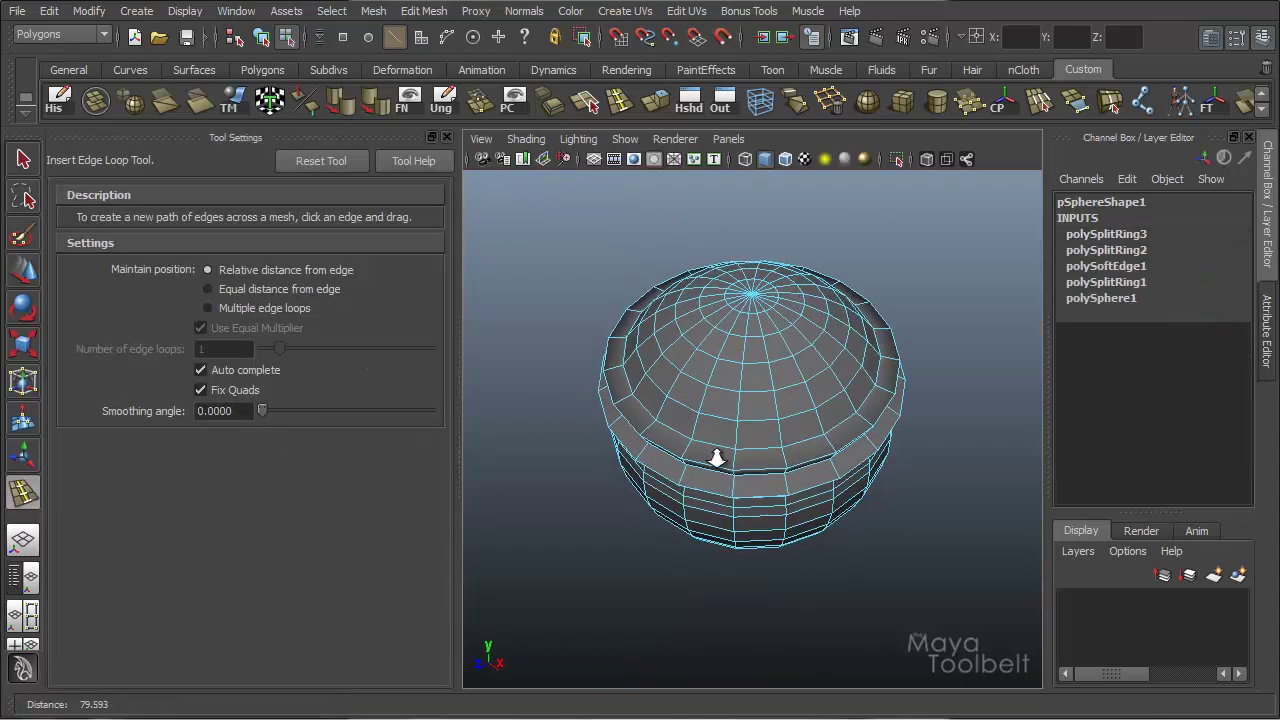
pyautogui.scroll(5, 737, 446)
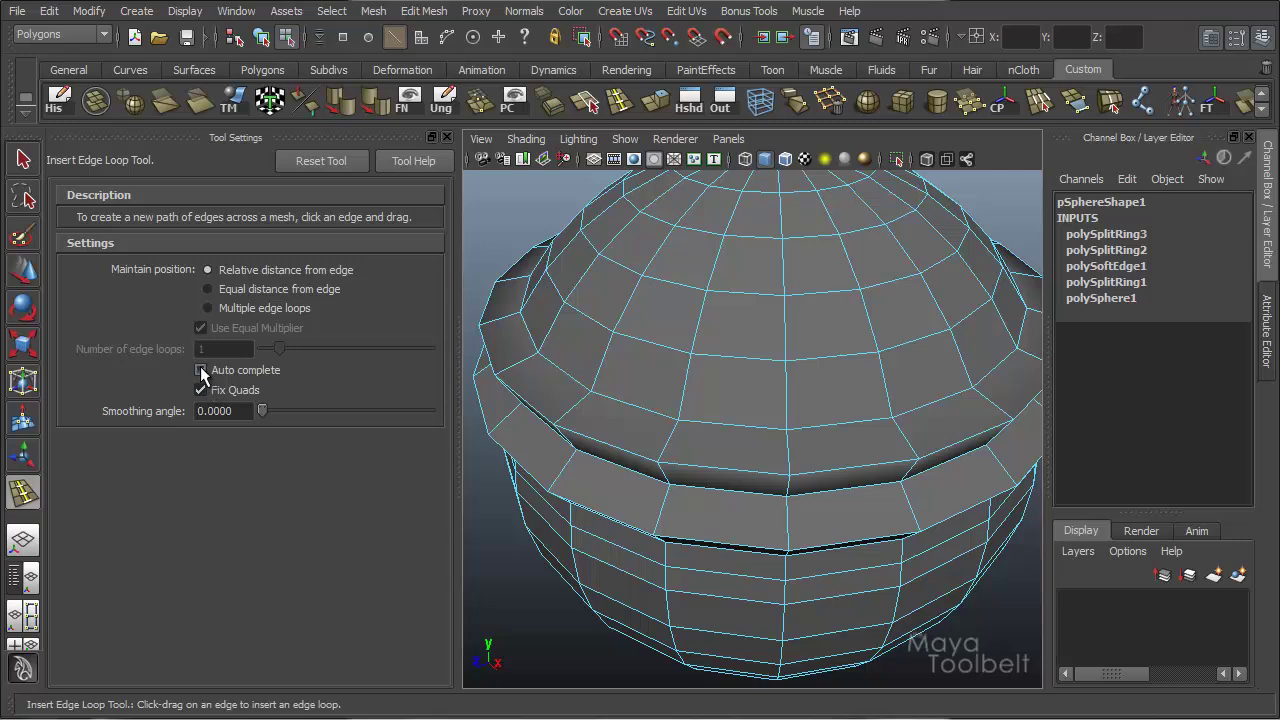
pyautogui.click(200, 369)
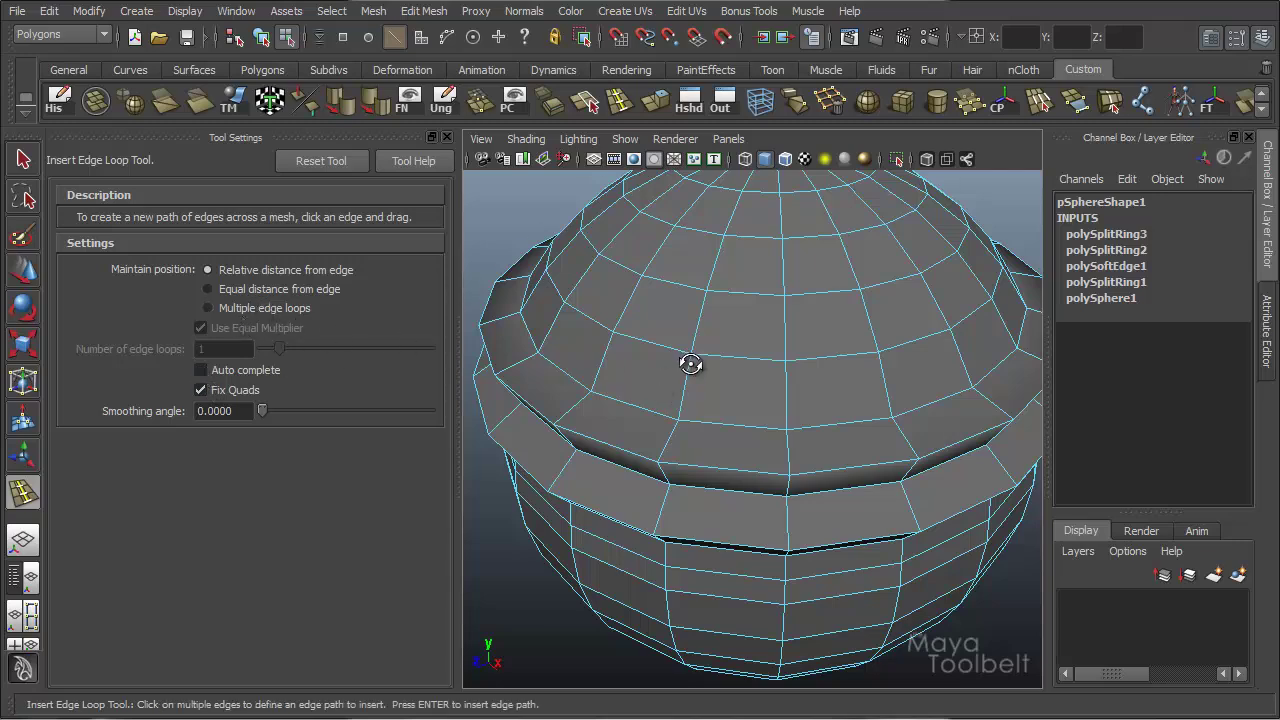
# Step: Insert a partial edge path that runs across the dome, turns up toward the pole and turns sideways again below it
pyautogui.moveTo(690, 364)
pyautogui.keyDown('alt'); pyautogui.mouseDown()
pyautogui.moveTo(691, 391)
pyautogui.moveTo(723, 363)
pyautogui.moveTo(668, 366)
pyautogui.mouseUp(); pyautogui.keyUp('alt')
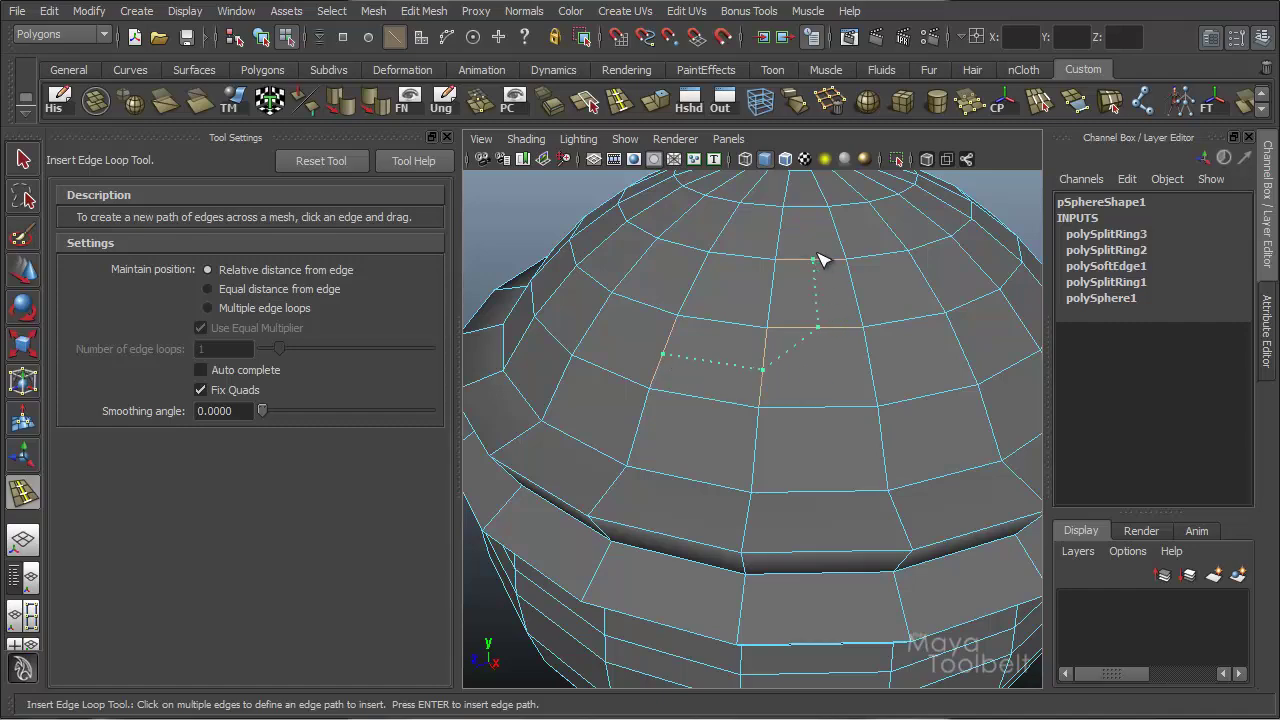
pyautogui.keyDown('alt'); pyautogui.moveTo(788, 358); pyautogui.dragTo(735, 379); pyautogui.keyUp('alt')
pyautogui.keyDown('alt'); pyautogui.moveTo(877, 377); pyautogui.dragTo(737, 366); pyautogui.keyUp('alt')
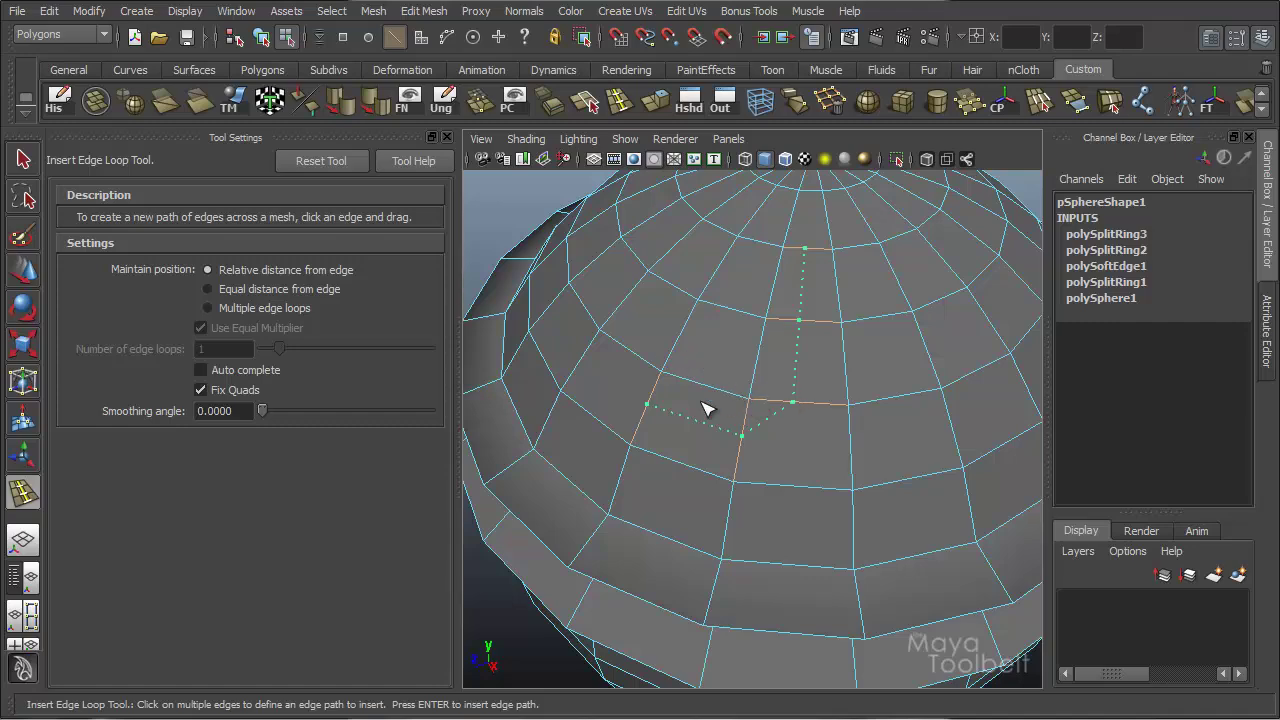
pyautogui.keyDown('alt'); pyautogui.moveTo(766, 410); pyautogui.dragTo(781, 318); pyautogui.keyUp('alt')
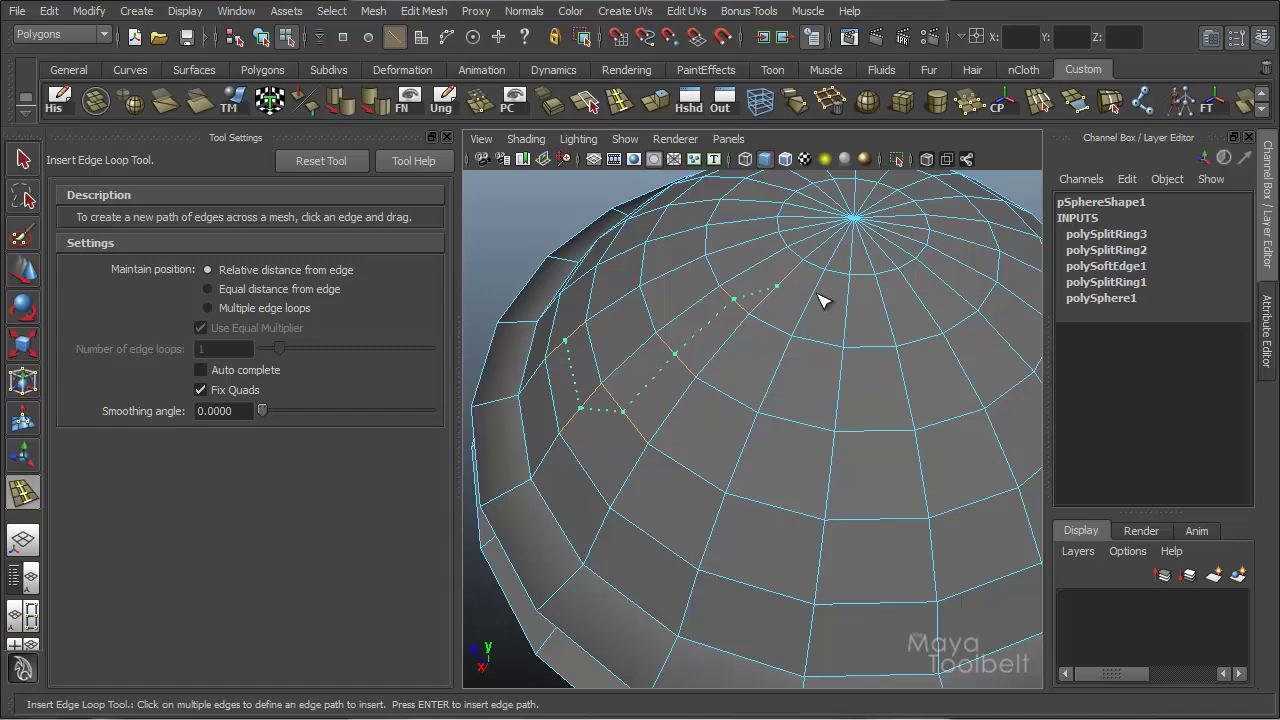
pyautogui.click(806, 303)
pyautogui.click(846, 313)
pyautogui.click(886, 313)
pyautogui.click(927, 307)
pyautogui.keyDown('alt'); pyautogui.moveTo(951, 277); pyautogui.dragTo(885, 370); pyautogui.keyUp('alt')
pyautogui.press('Return')
pyautogui.keyDown('alt'); pyautogui.moveTo(666, 346); pyautogui.dragTo(709, 377); pyautogui.keyUp('alt')
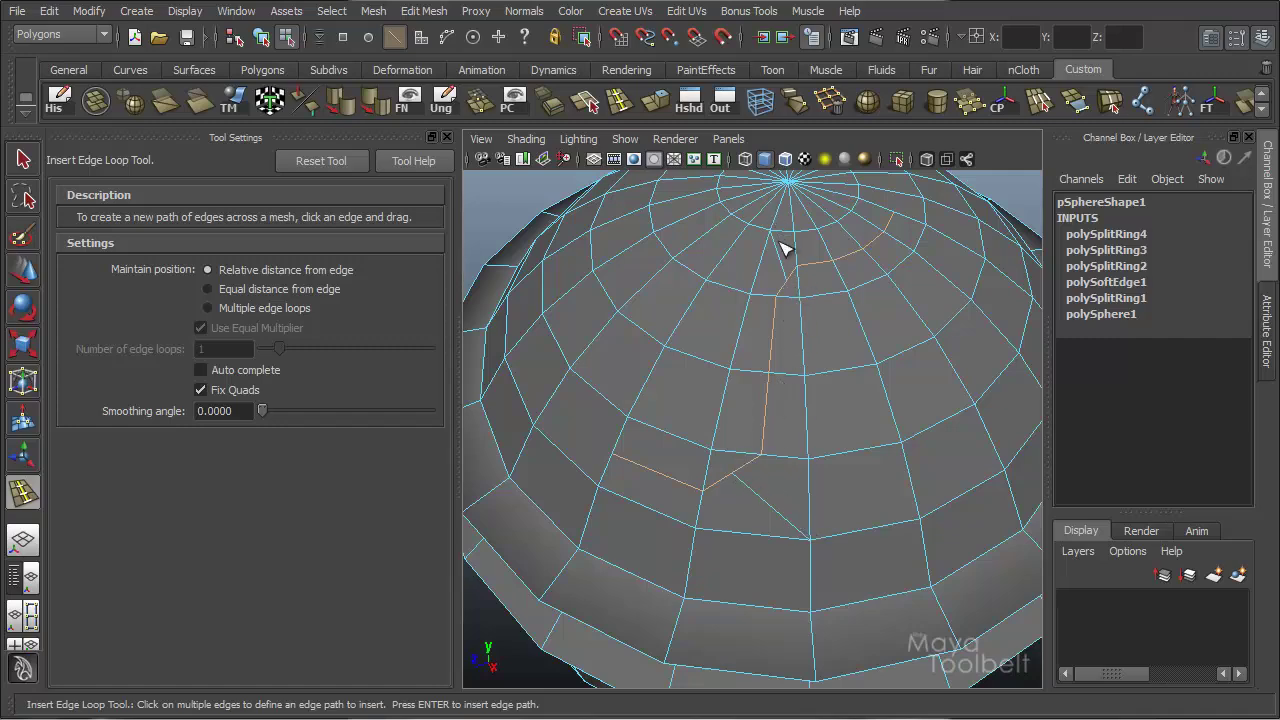
pyautogui.keyDown('alt'); pyautogui.moveTo(820, 383); pyautogui.dragTo(735, 311); pyautogui.keyUp('alt')
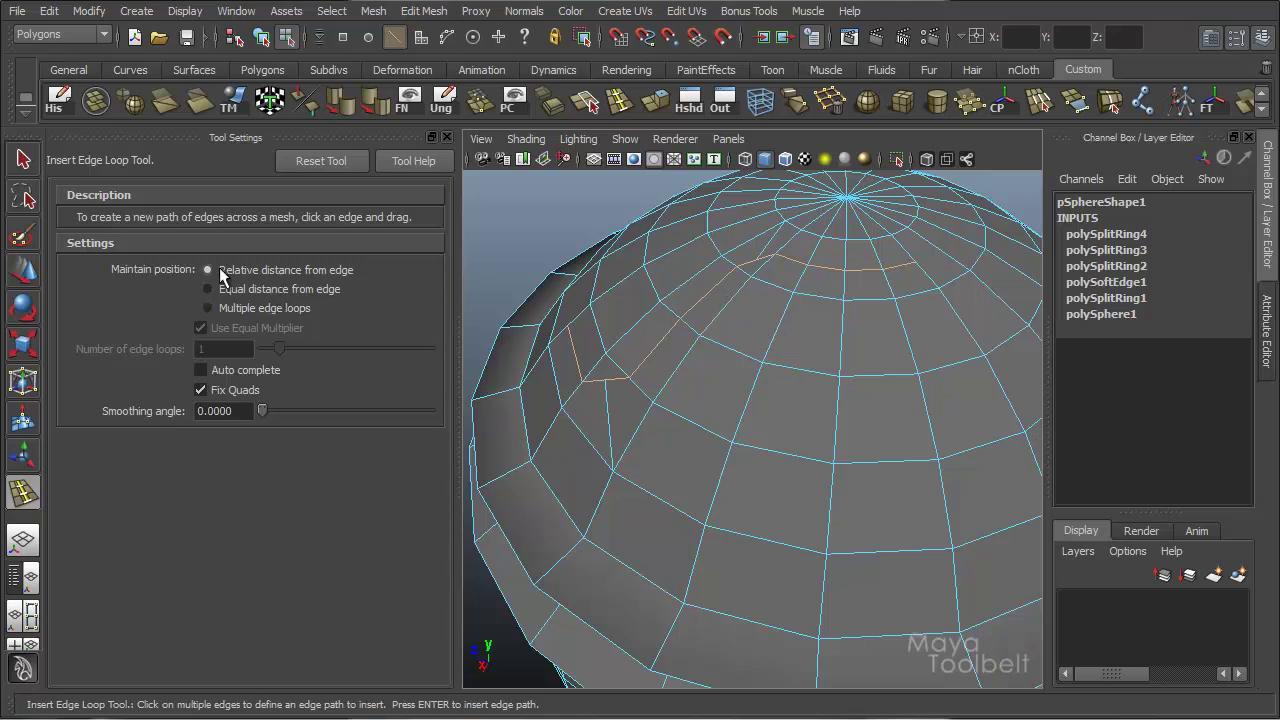
# Step: Reset the Insert Edge Loop Tool to its defaults and insert three horizontal edge loops around the upper dome
pyautogui.click(305, 161)
pyautogui.click(714, 326)
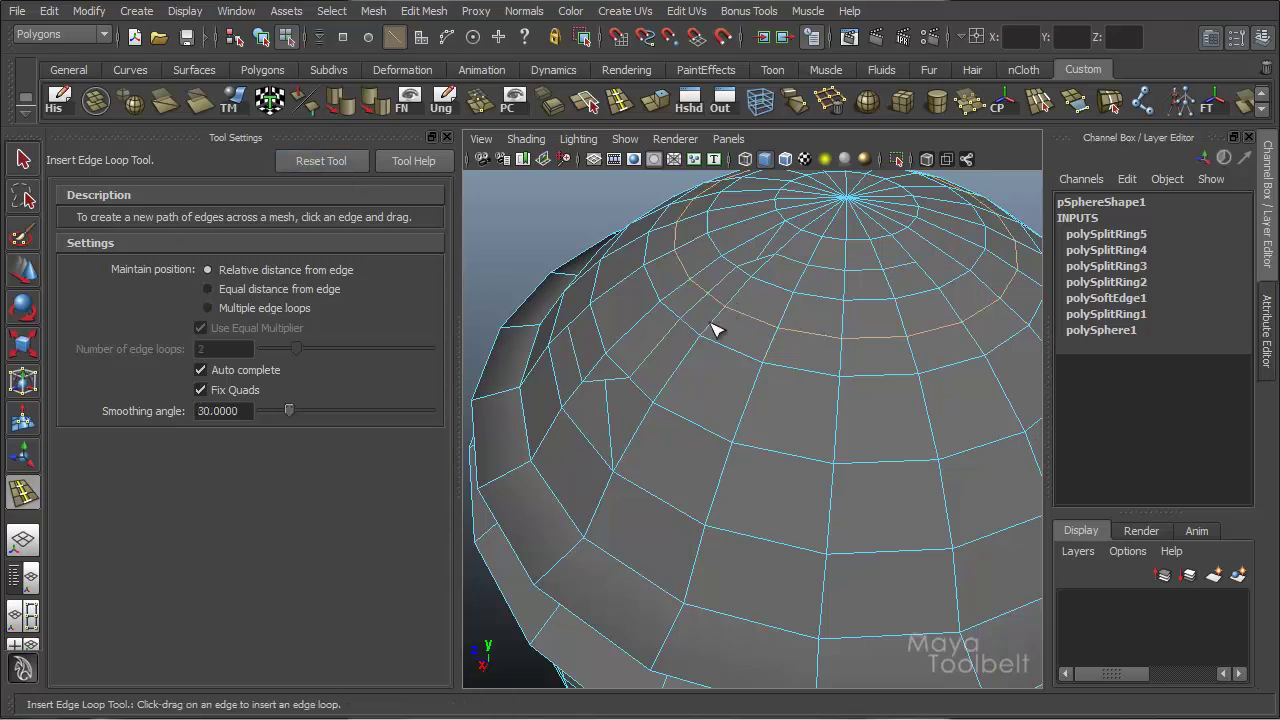
pyautogui.click(716, 333)
pyautogui.click(687, 376)
pyautogui.keyDown('alt'); pyautogui.moveTo(718, 350); pyautogui.dragTo(787, 333); pyautogui.keyUp('alt')
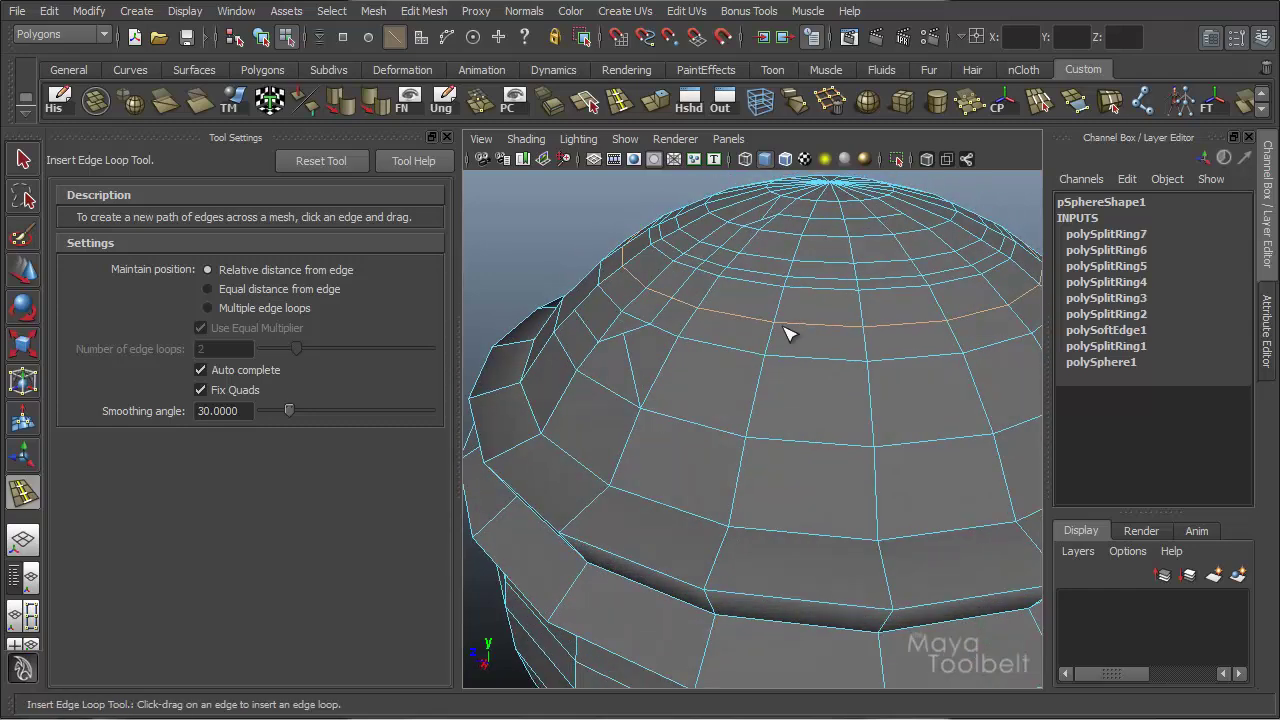